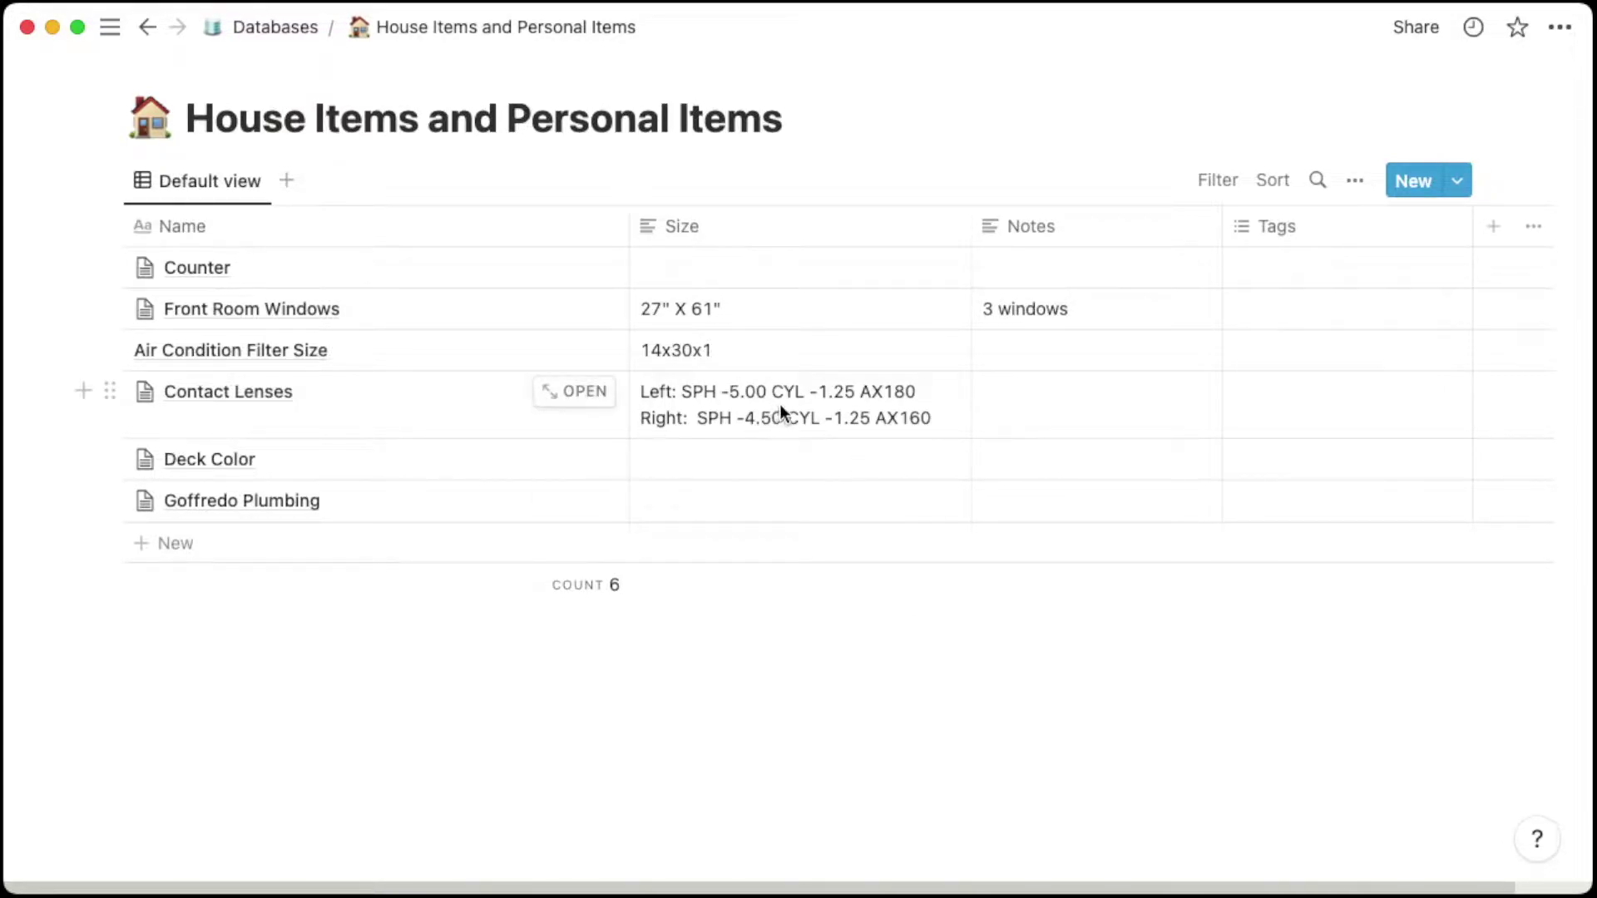
pyautogui.click(576, 405)
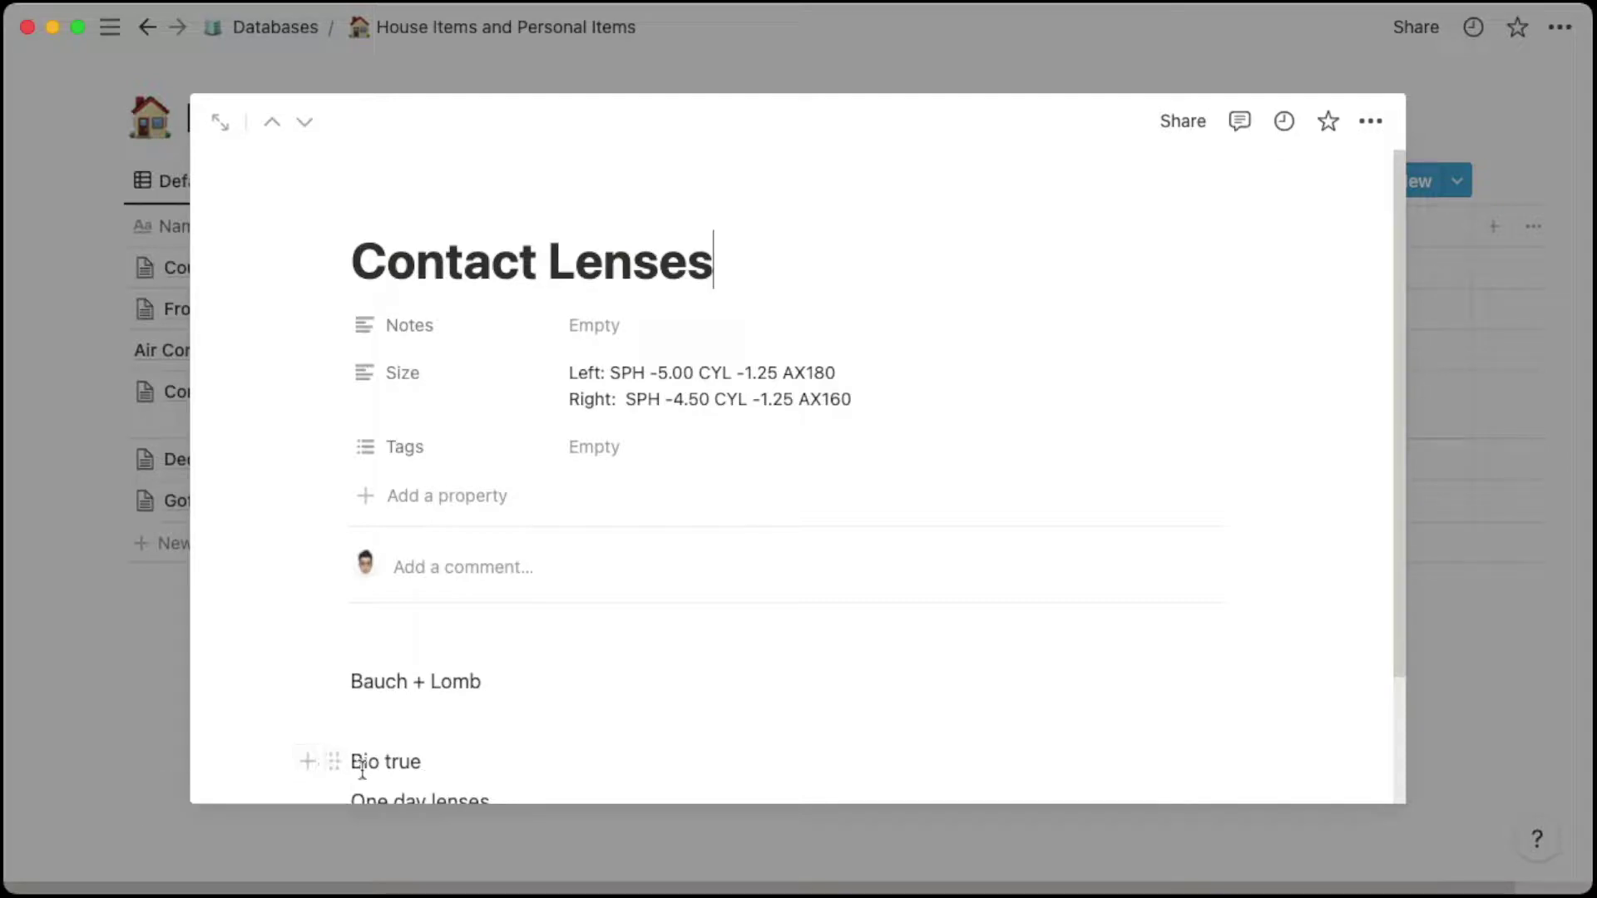
pyautogui.click(111, 664)
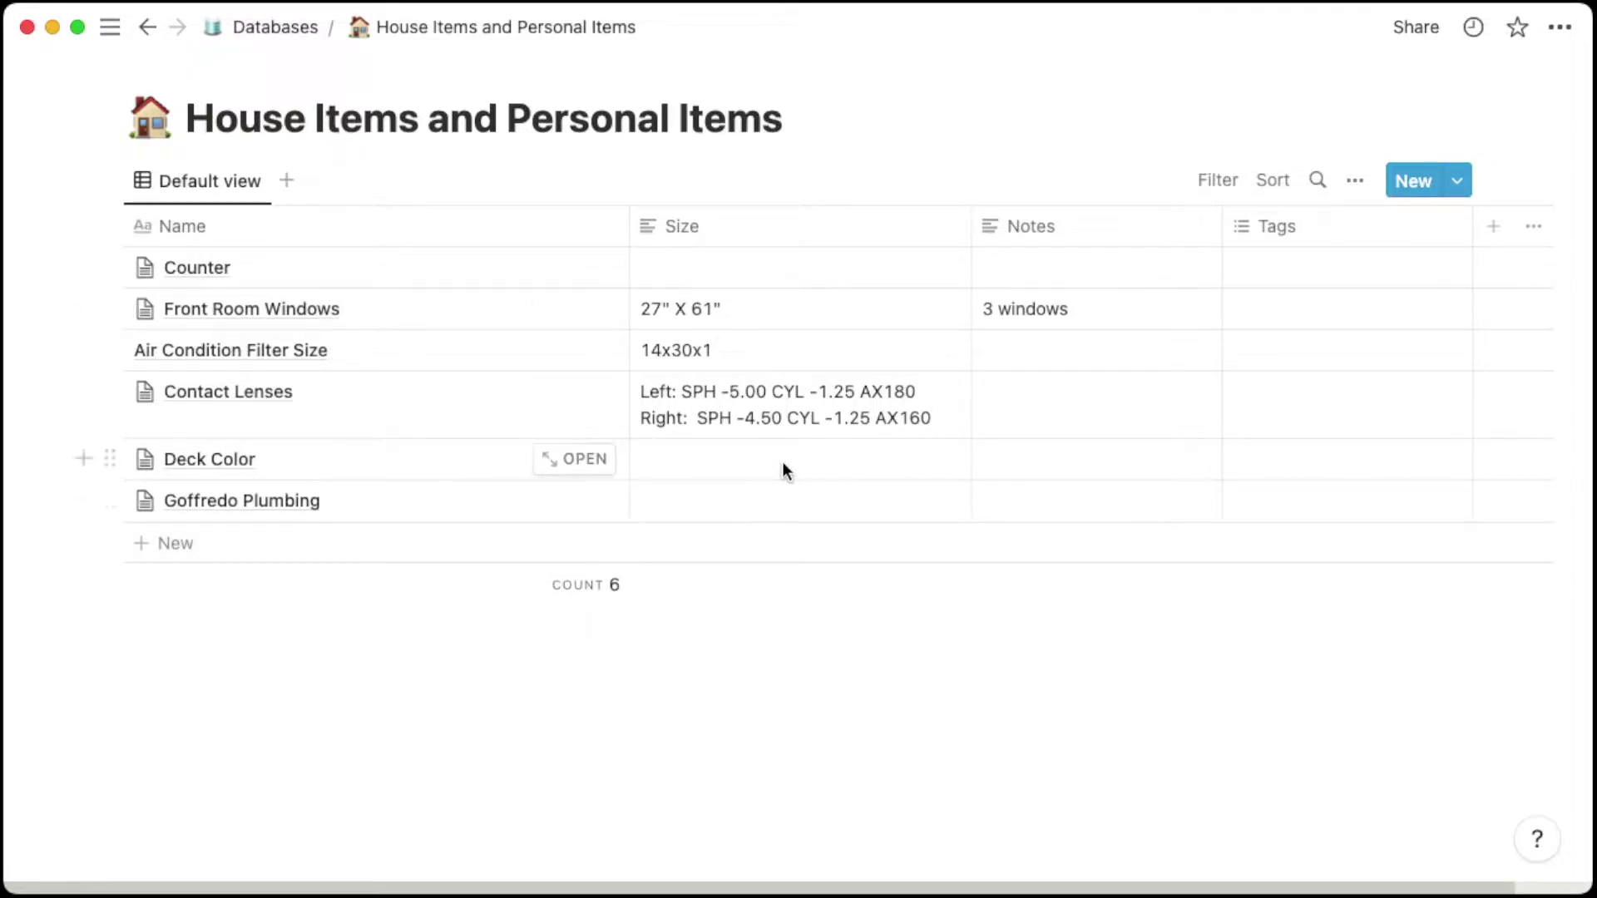
pyautogui.click(577, 463)
pyautogui.scroll(-5, 1002, 481)
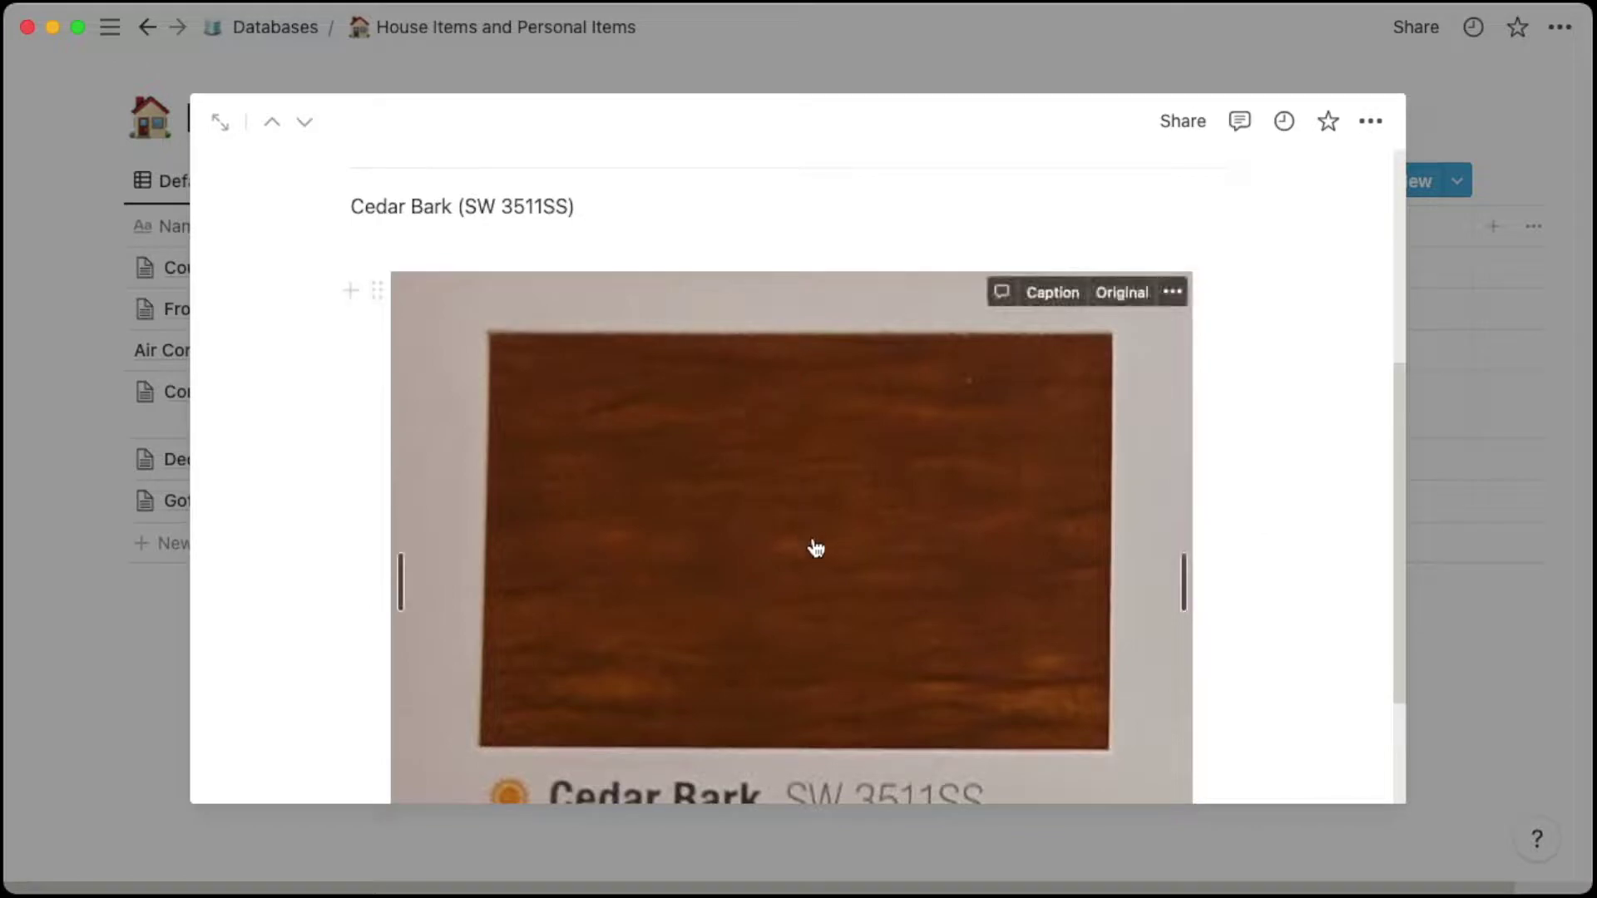
pyautogui.scroll(1, 816, 547)
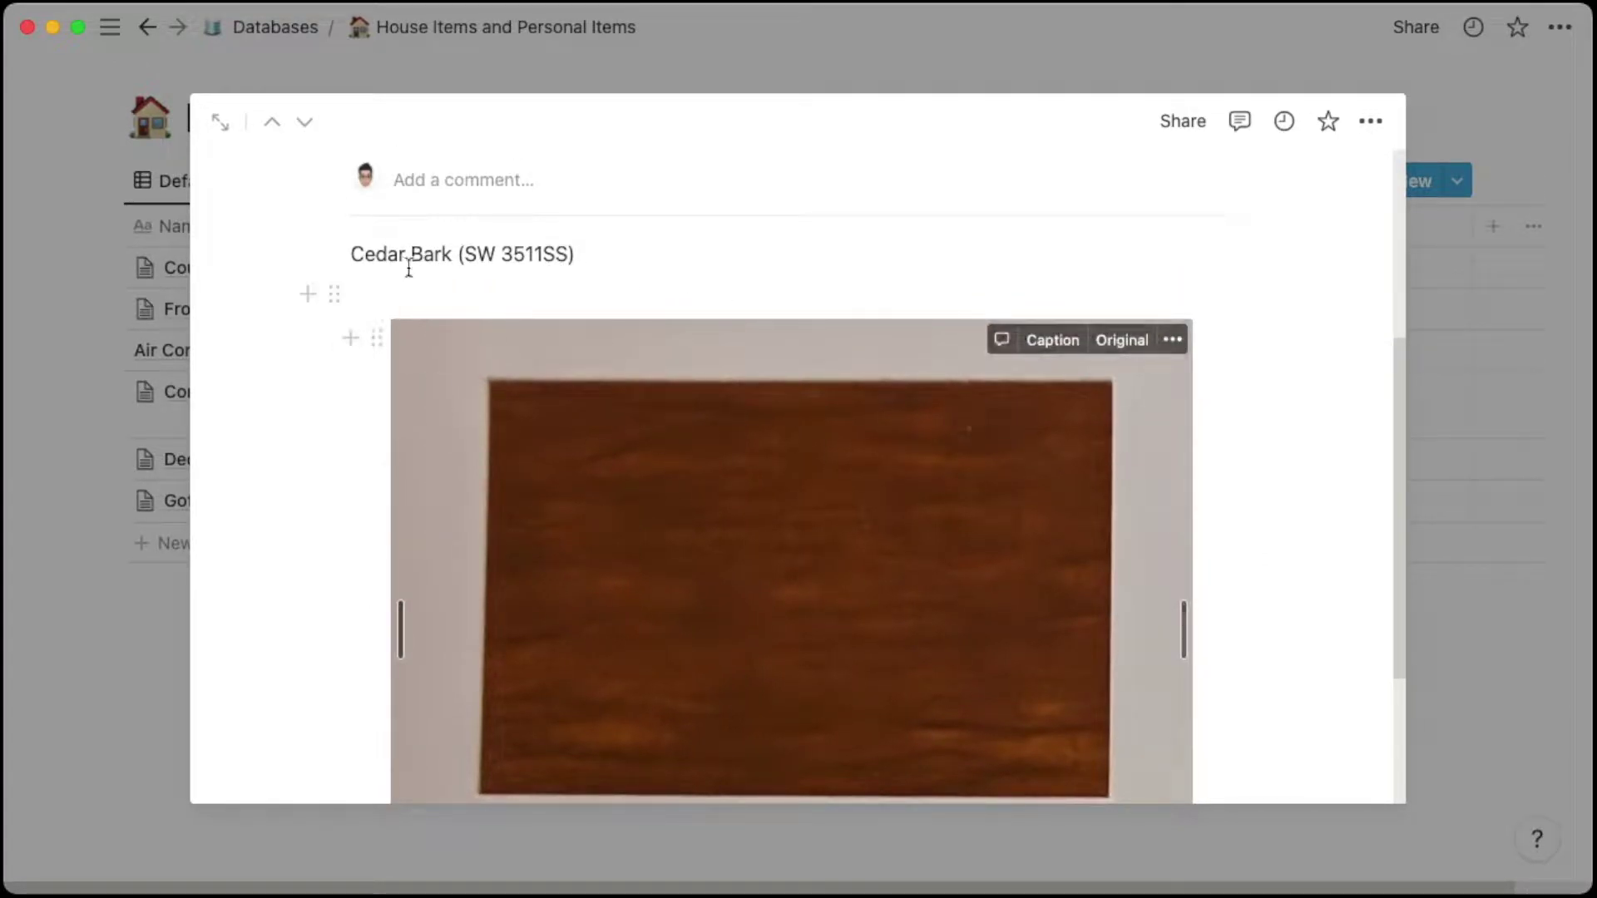
pyautogui.scroll(-4, 813, 435)
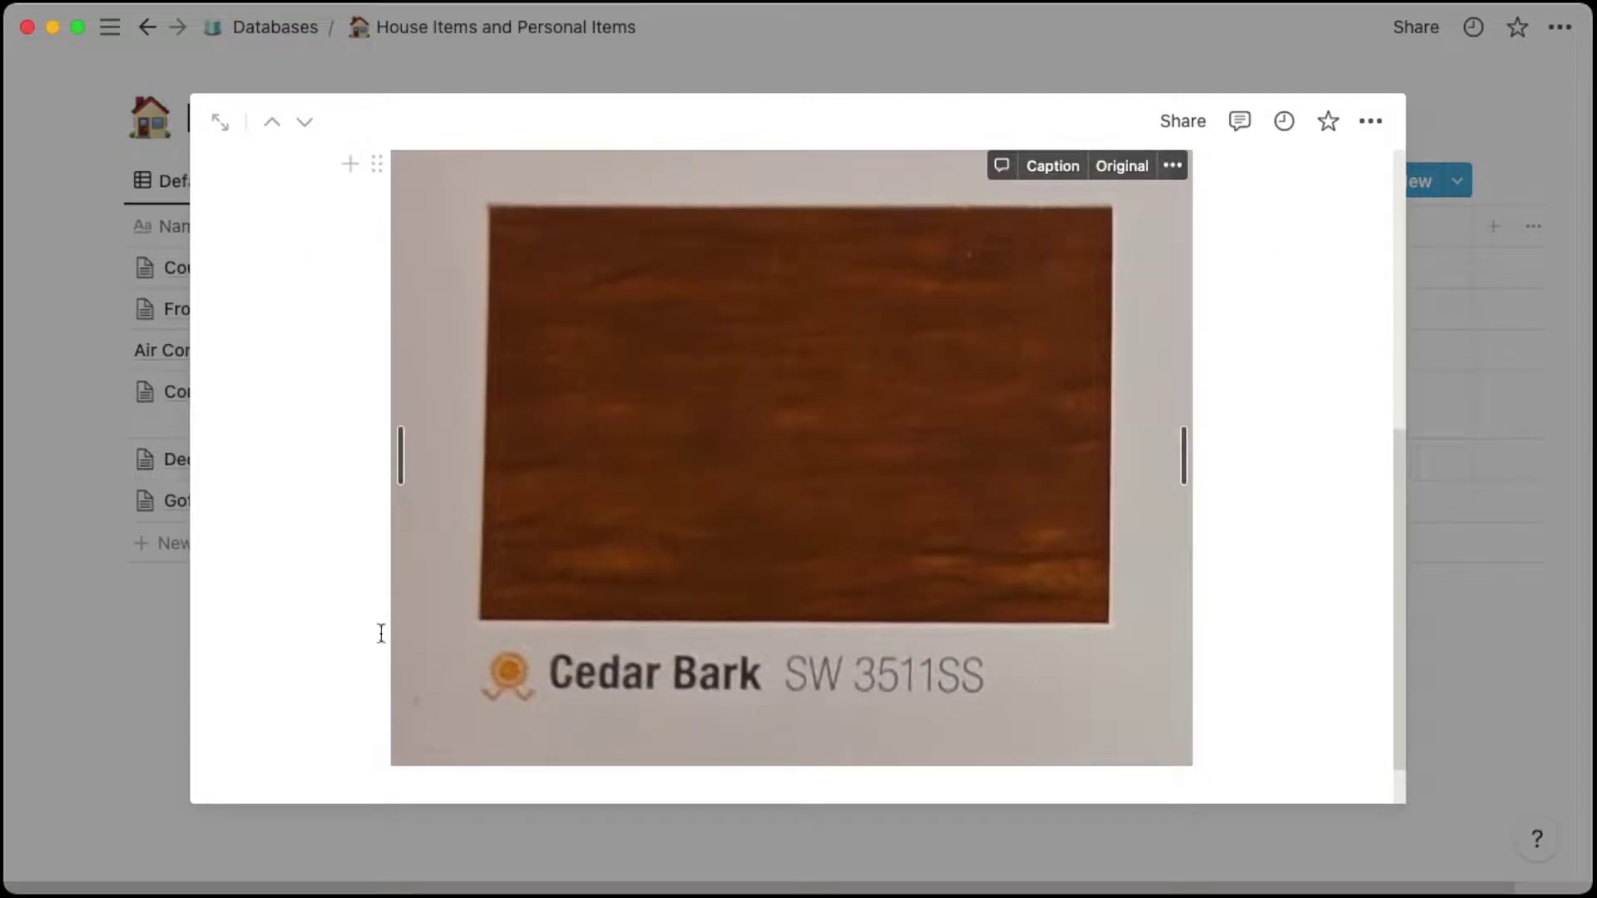
pyautogui.click(127, 680)
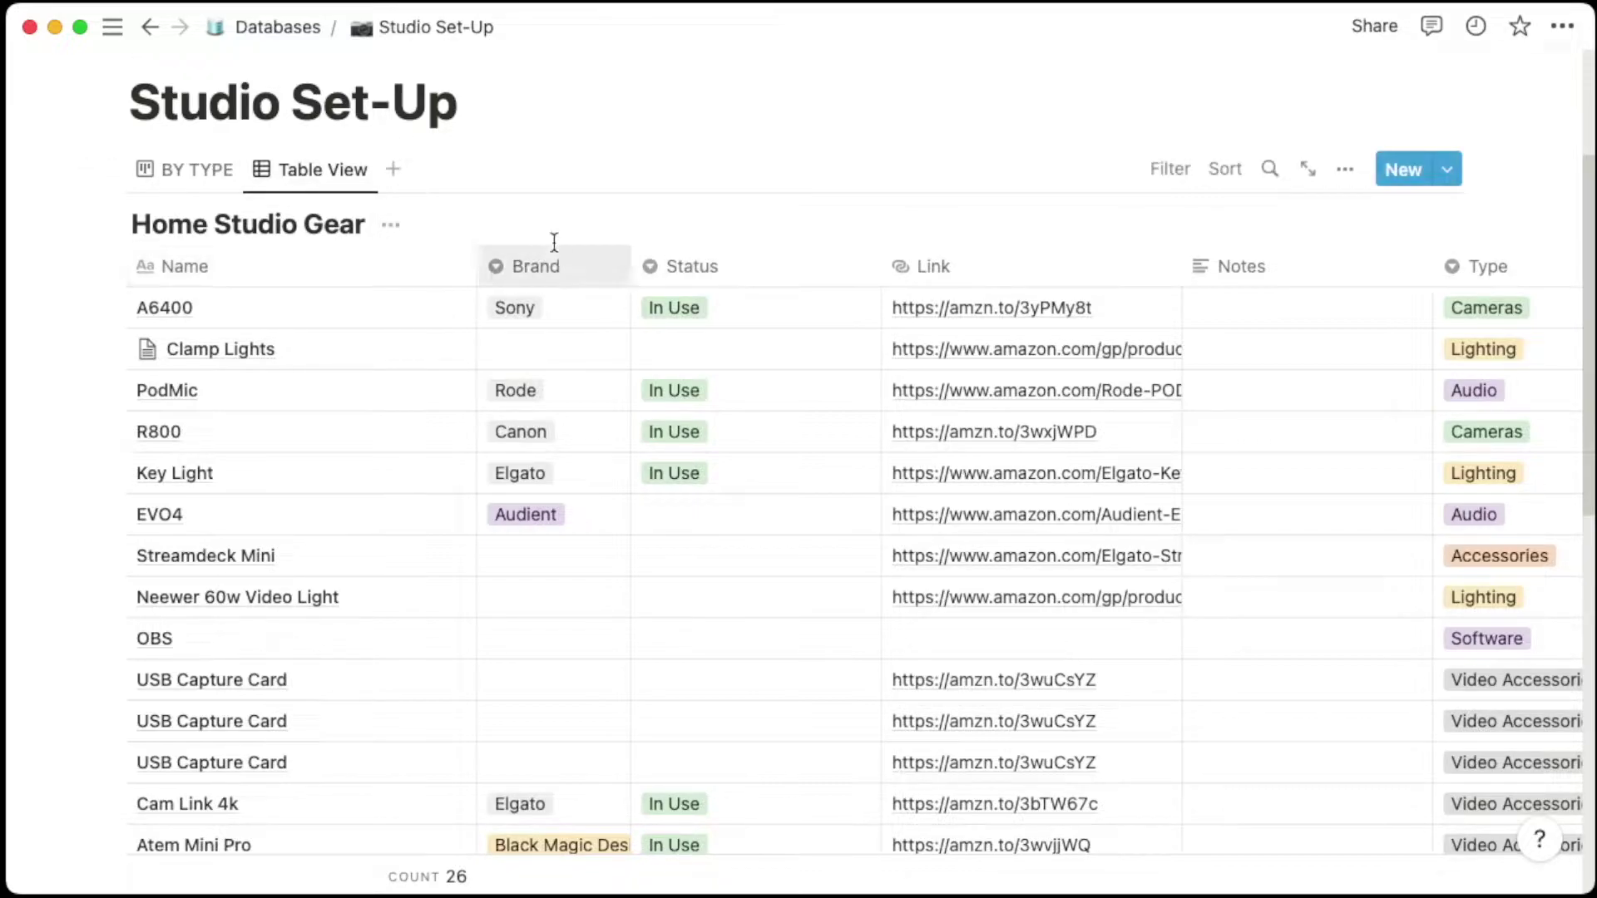
# - Scroll the Home Studio Gear table sideways to see its columns, then back
pyautogui.hscroll(2, 907, 296)
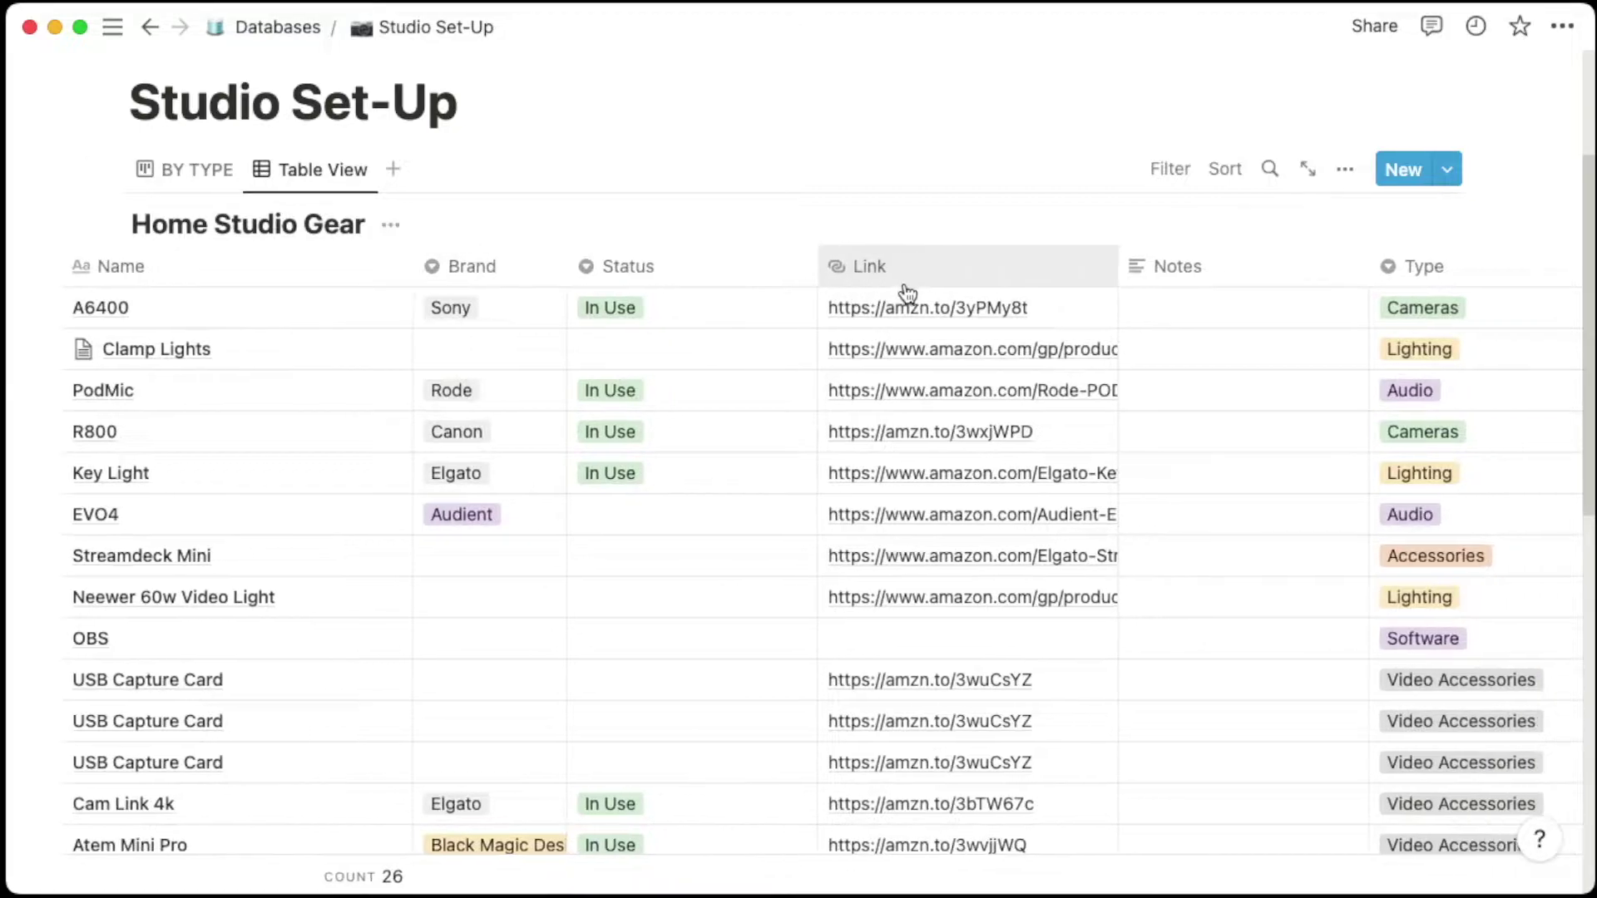
pyautogui.hscroll(10, 907, 295)
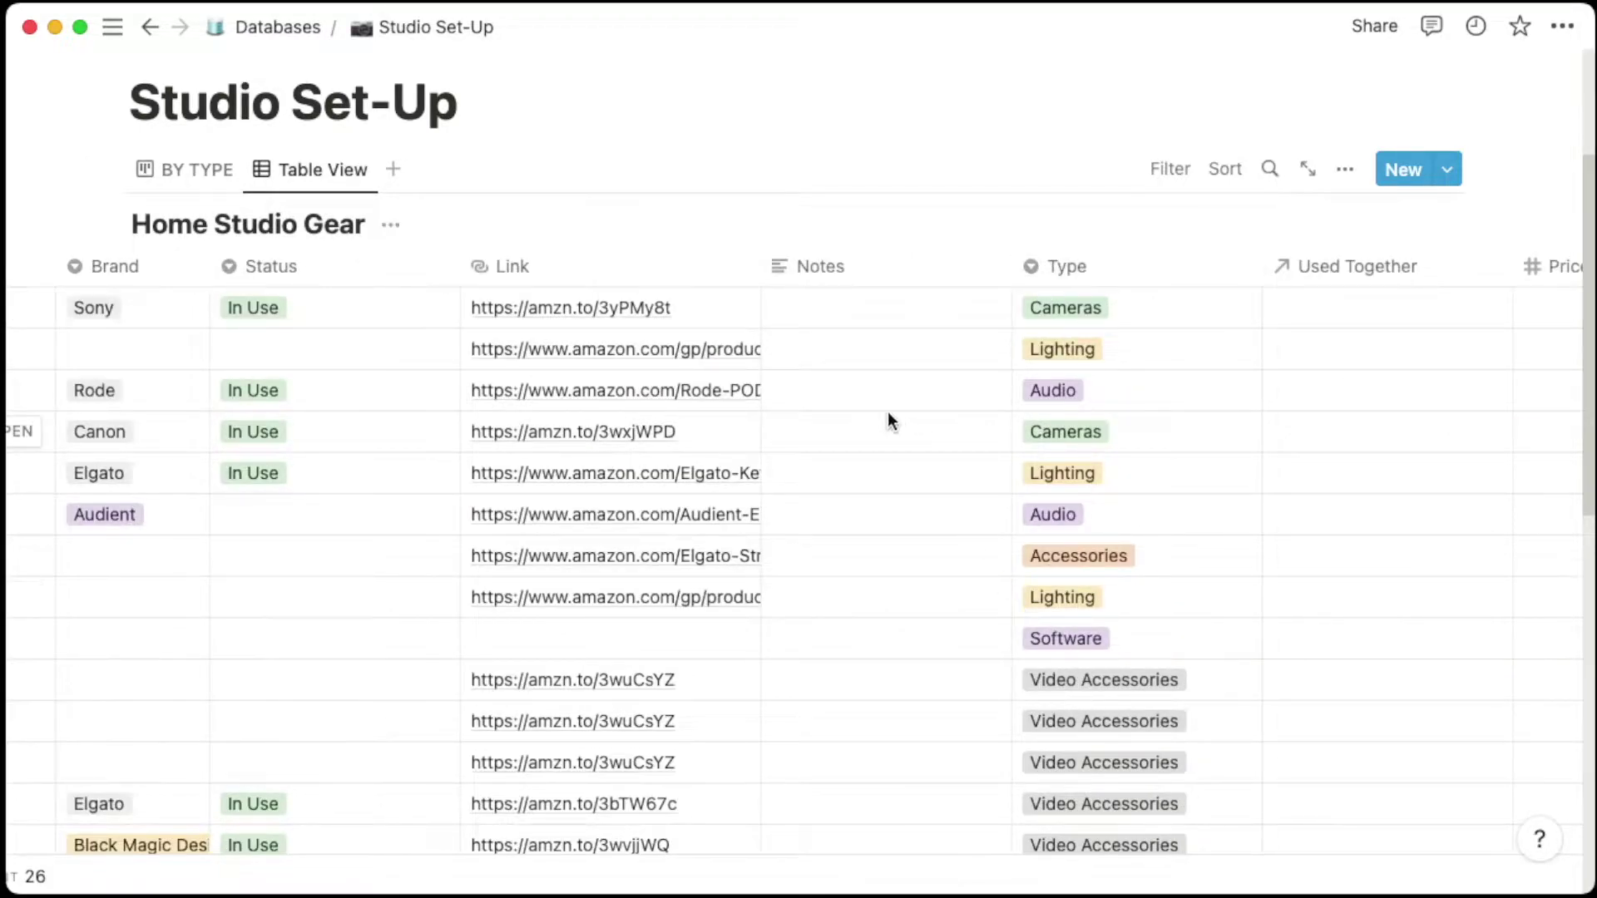
pyautogui.hscroll(-12, 886, 411)
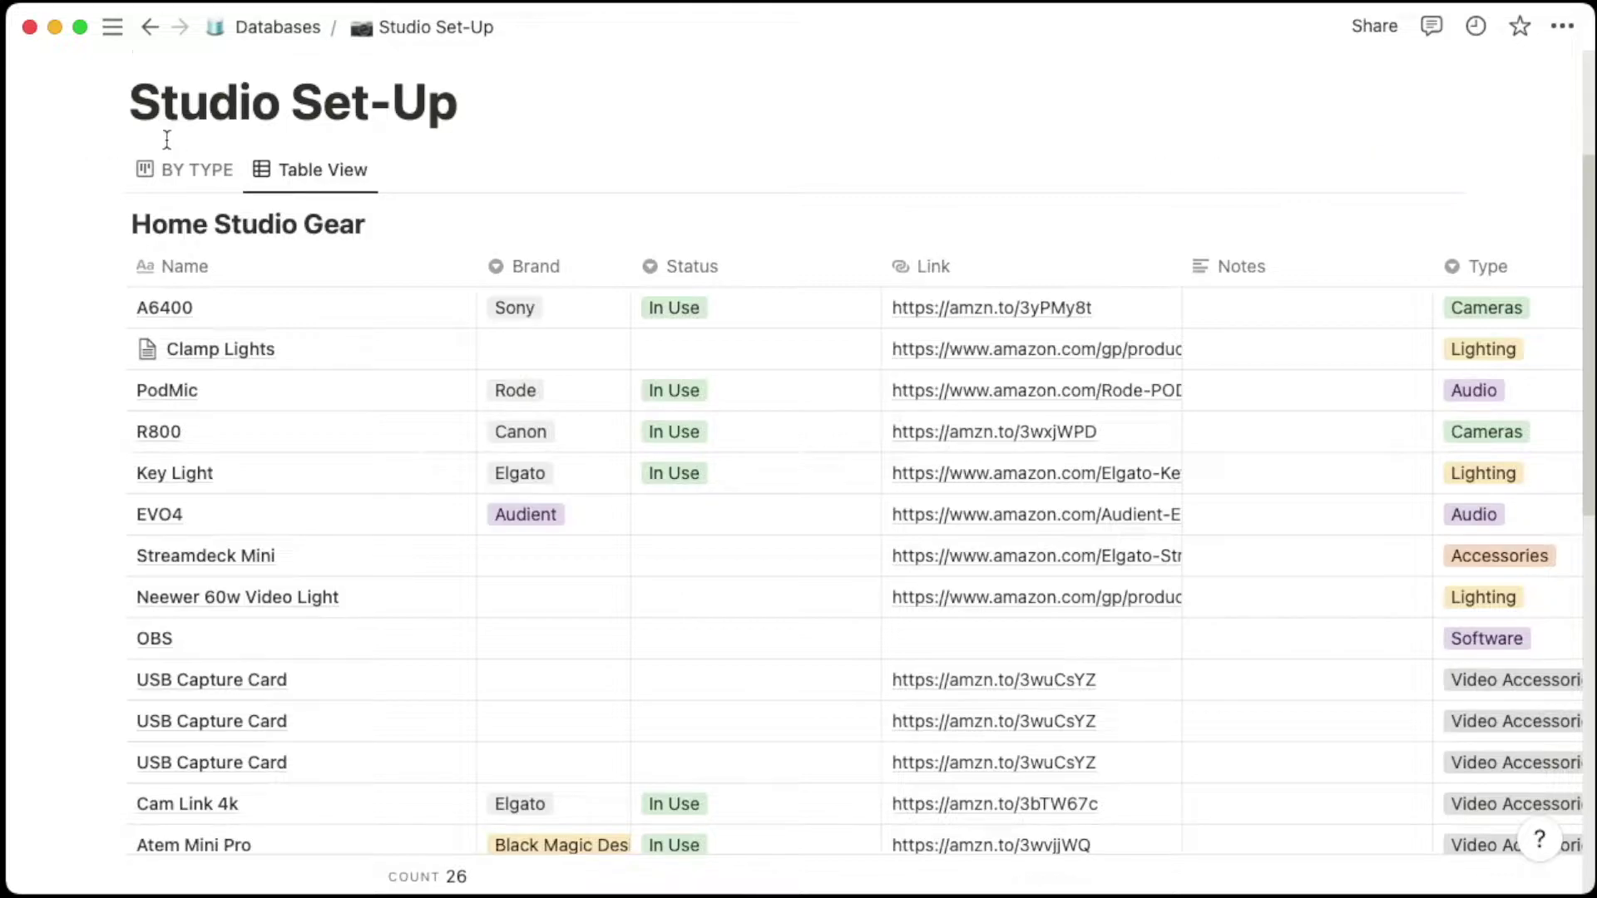
# - Switch the gear database to the BY TYPE board view and look over its groups
pyautogui.click(176, 172)
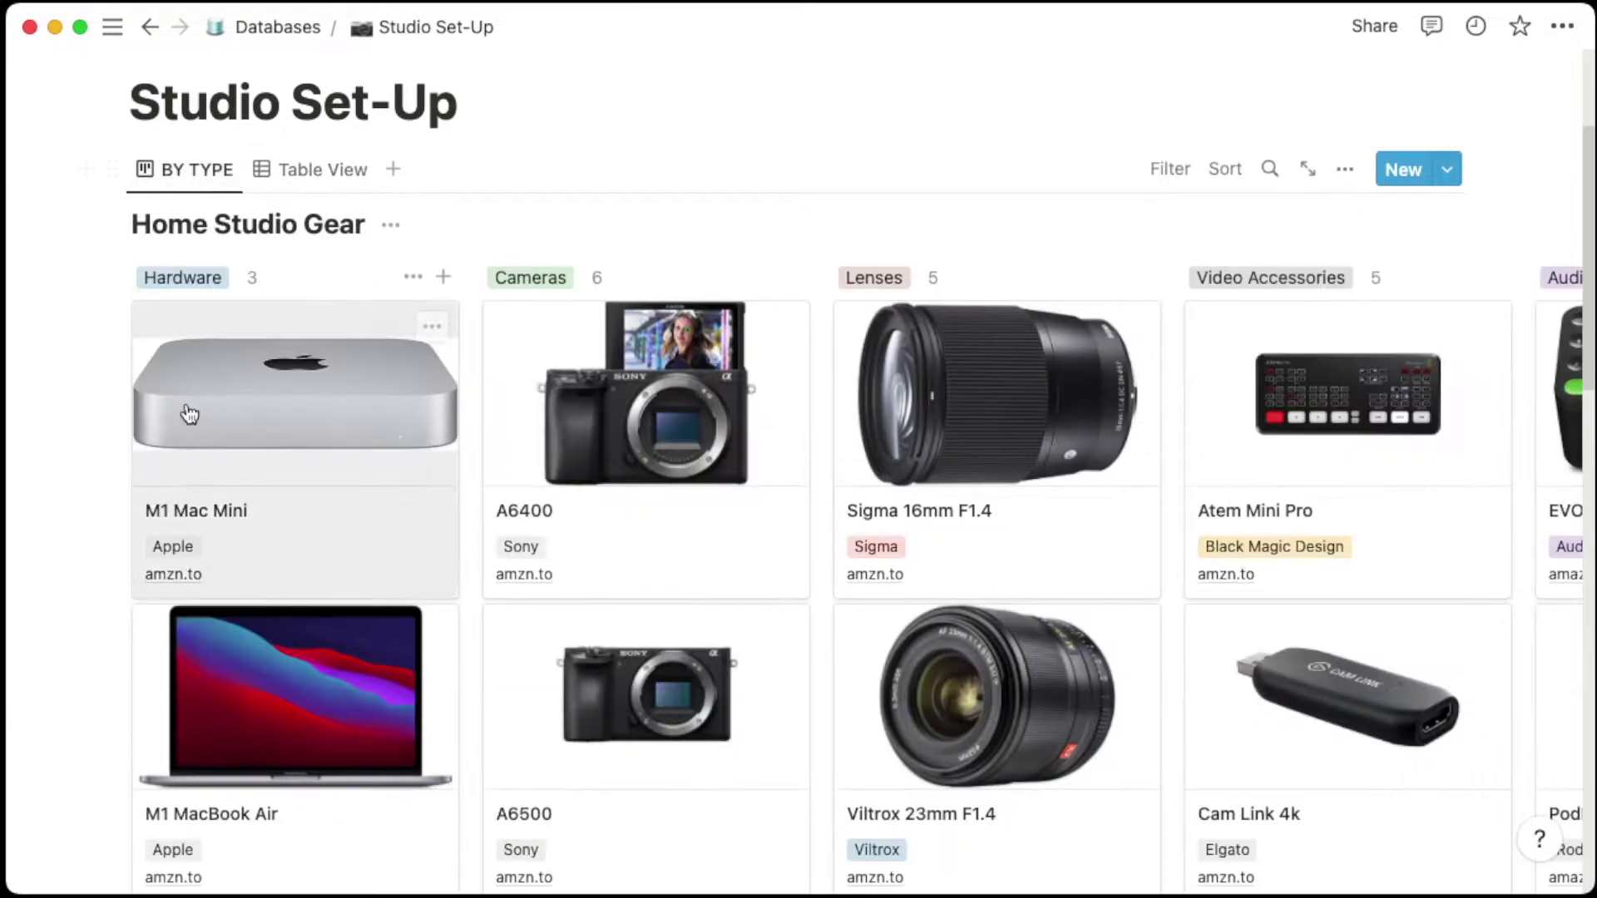
pyautogui.scroll(-3, 193, 424)
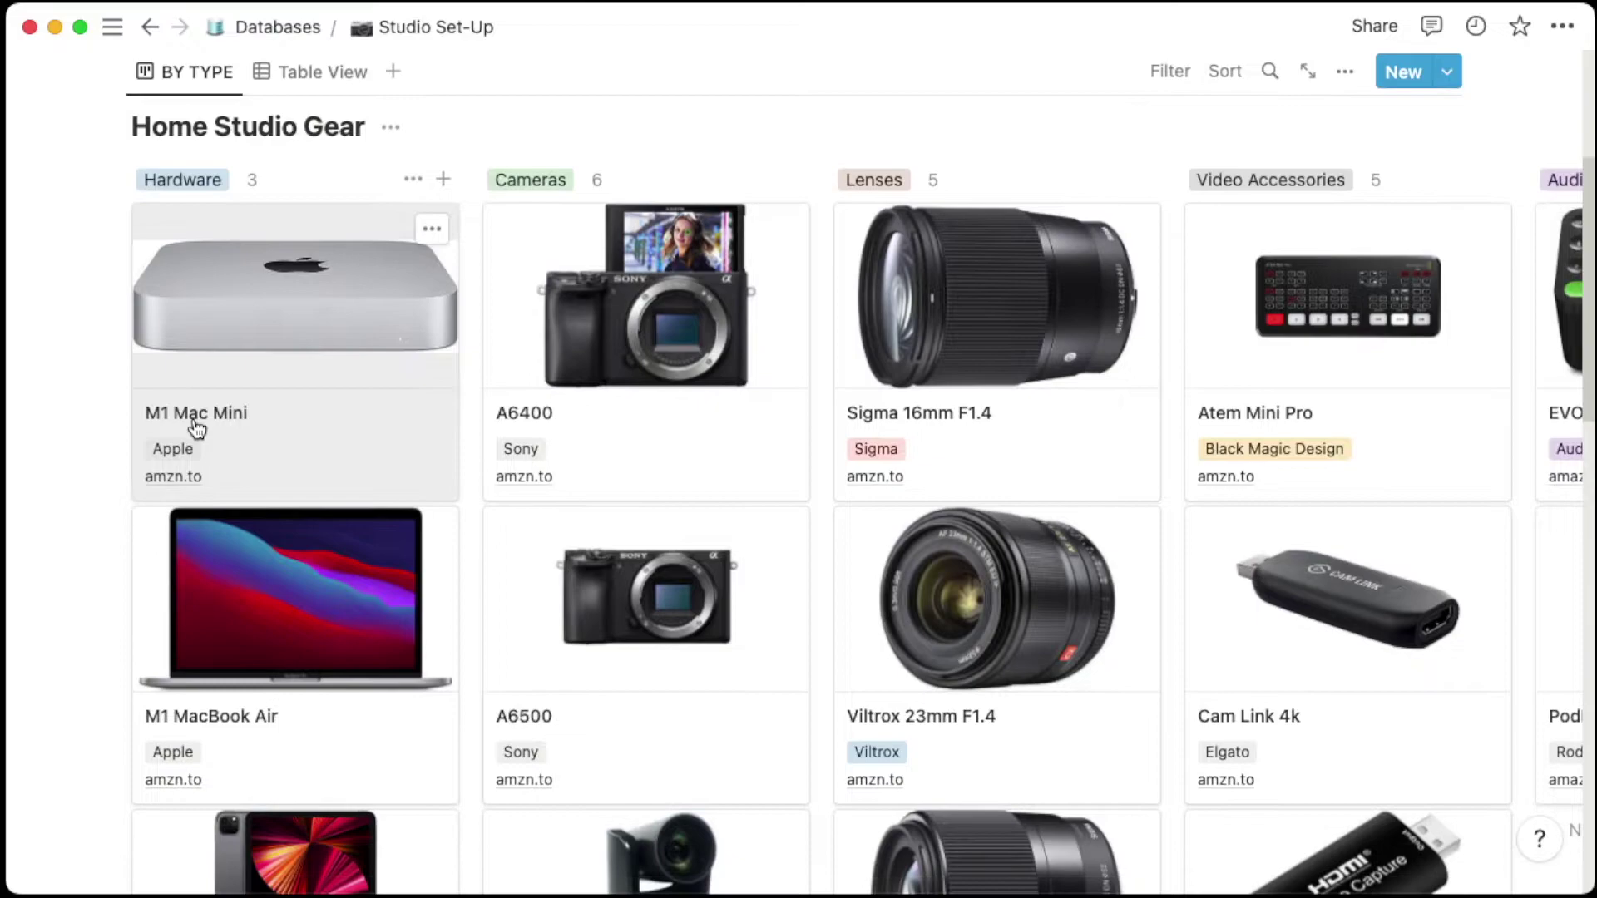
pyautogui.scroll(3, 307, 430)
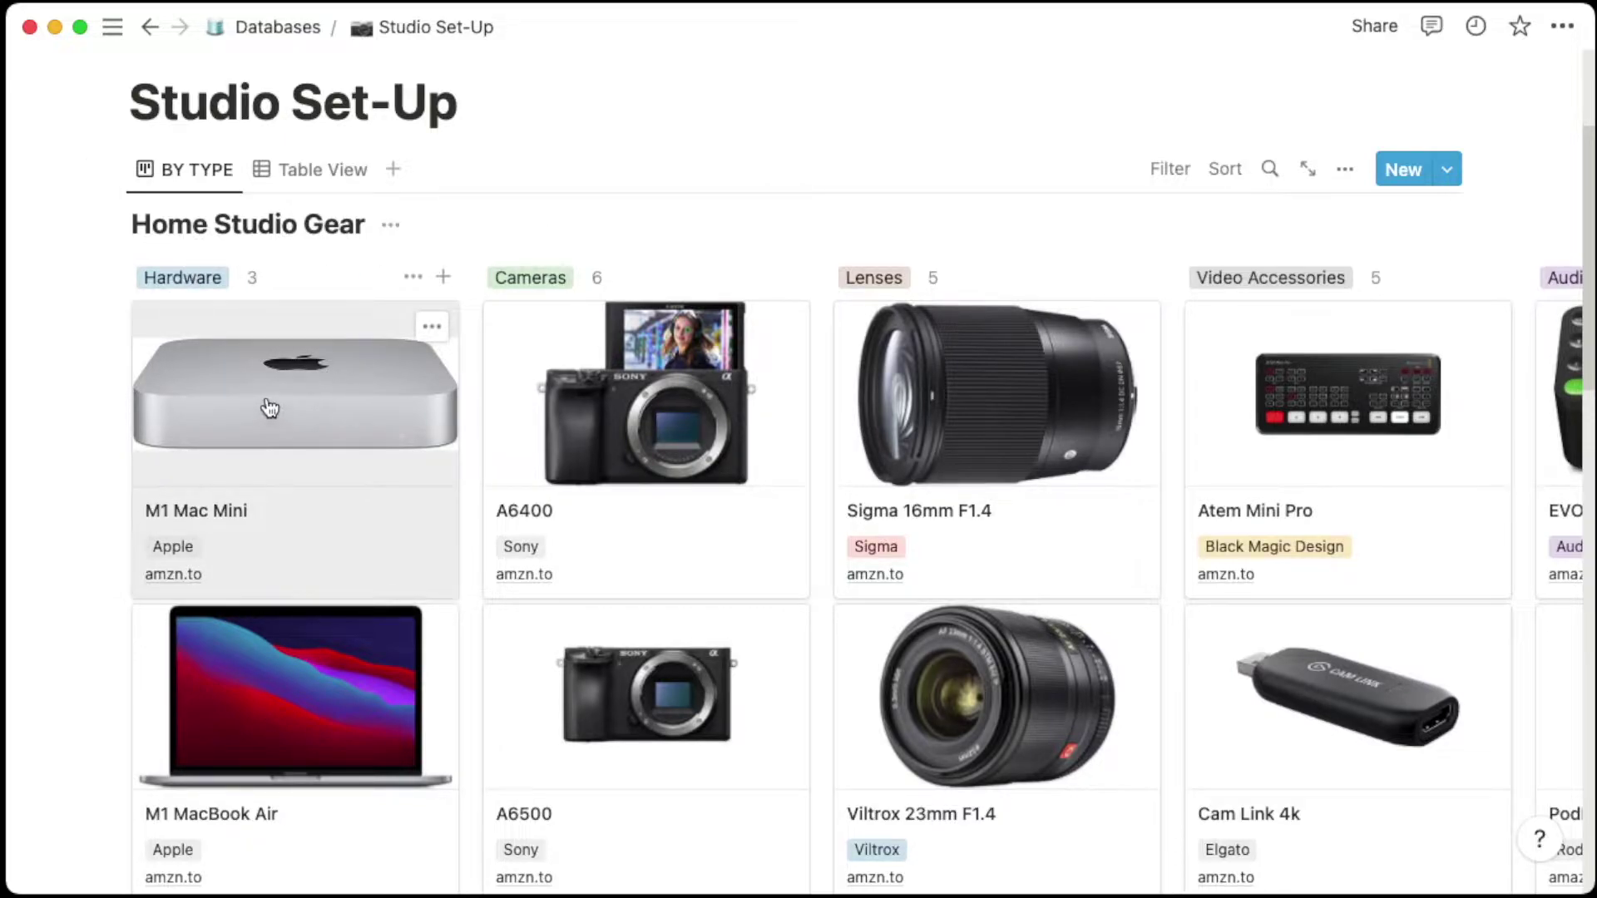
# - Move the M1 Mac Mini card to Cameras and back to Hardware, then preview its page
pyautogui.moveTo(277, 404); pyautogui.dragTo(565, 329)
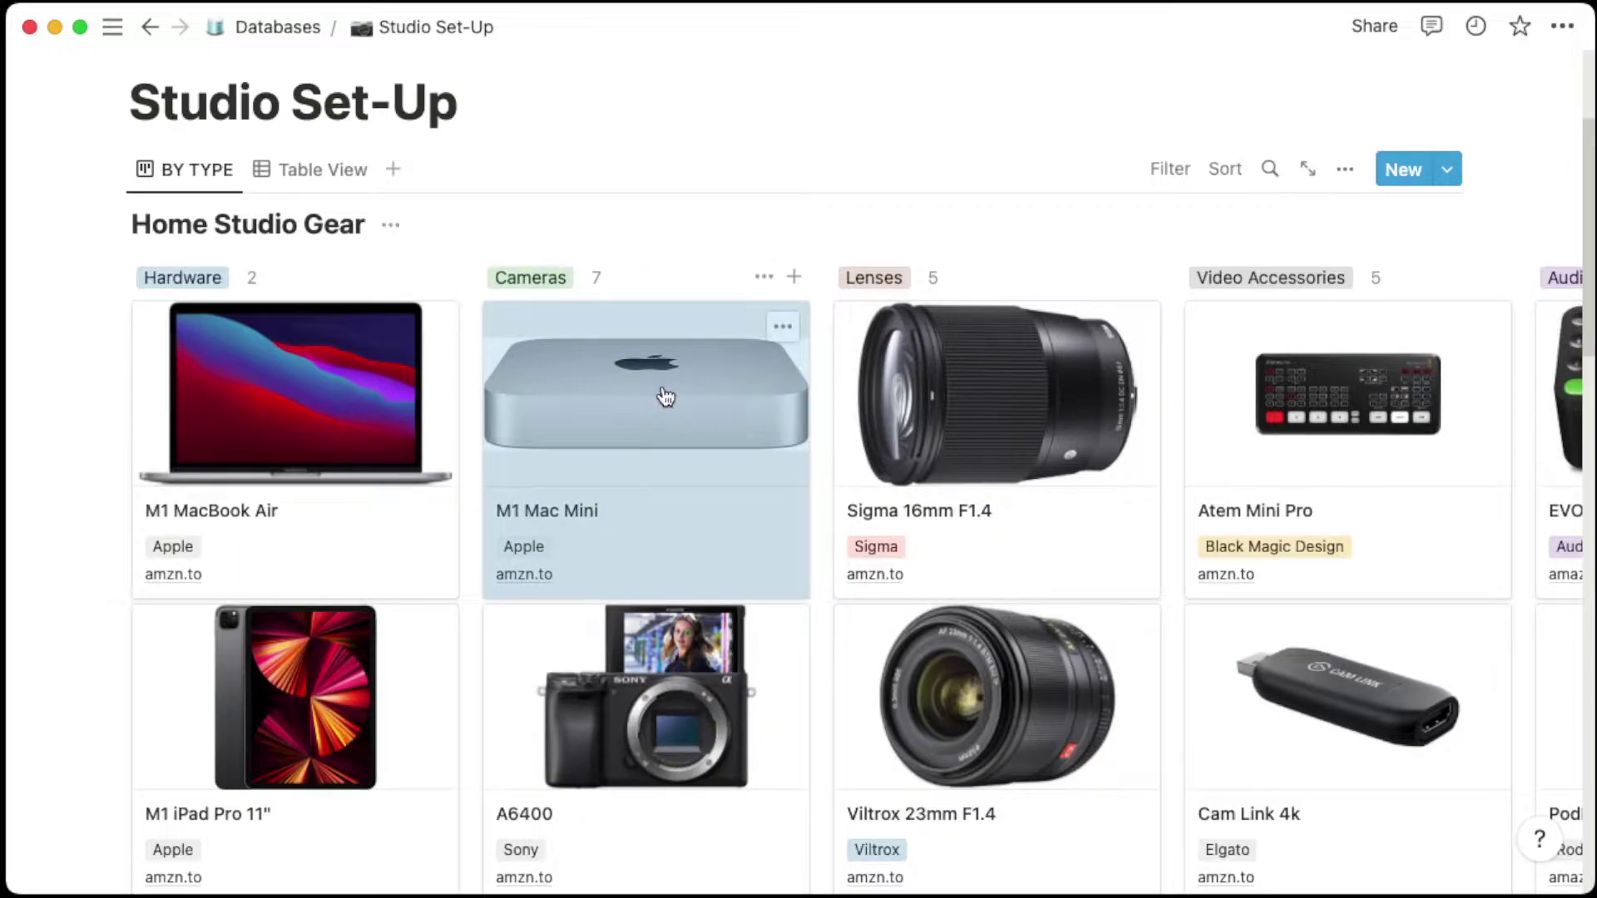
pyautogui.moveTo(666, 397); pyautogui.dragTo(304, 295)
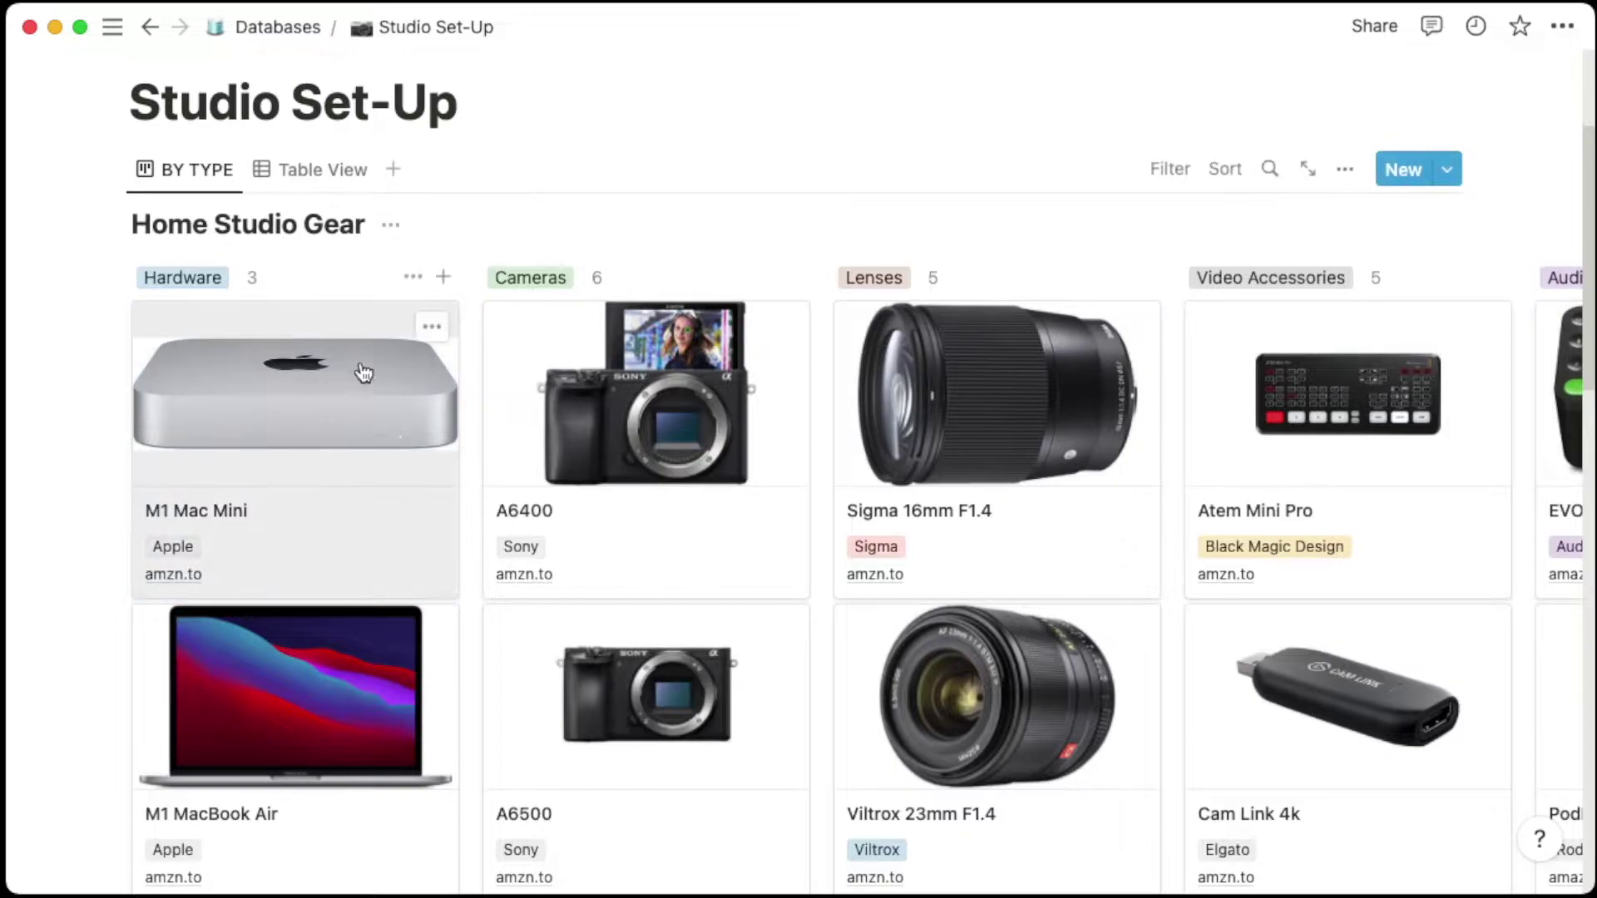
pyautogui.click(266, 416)
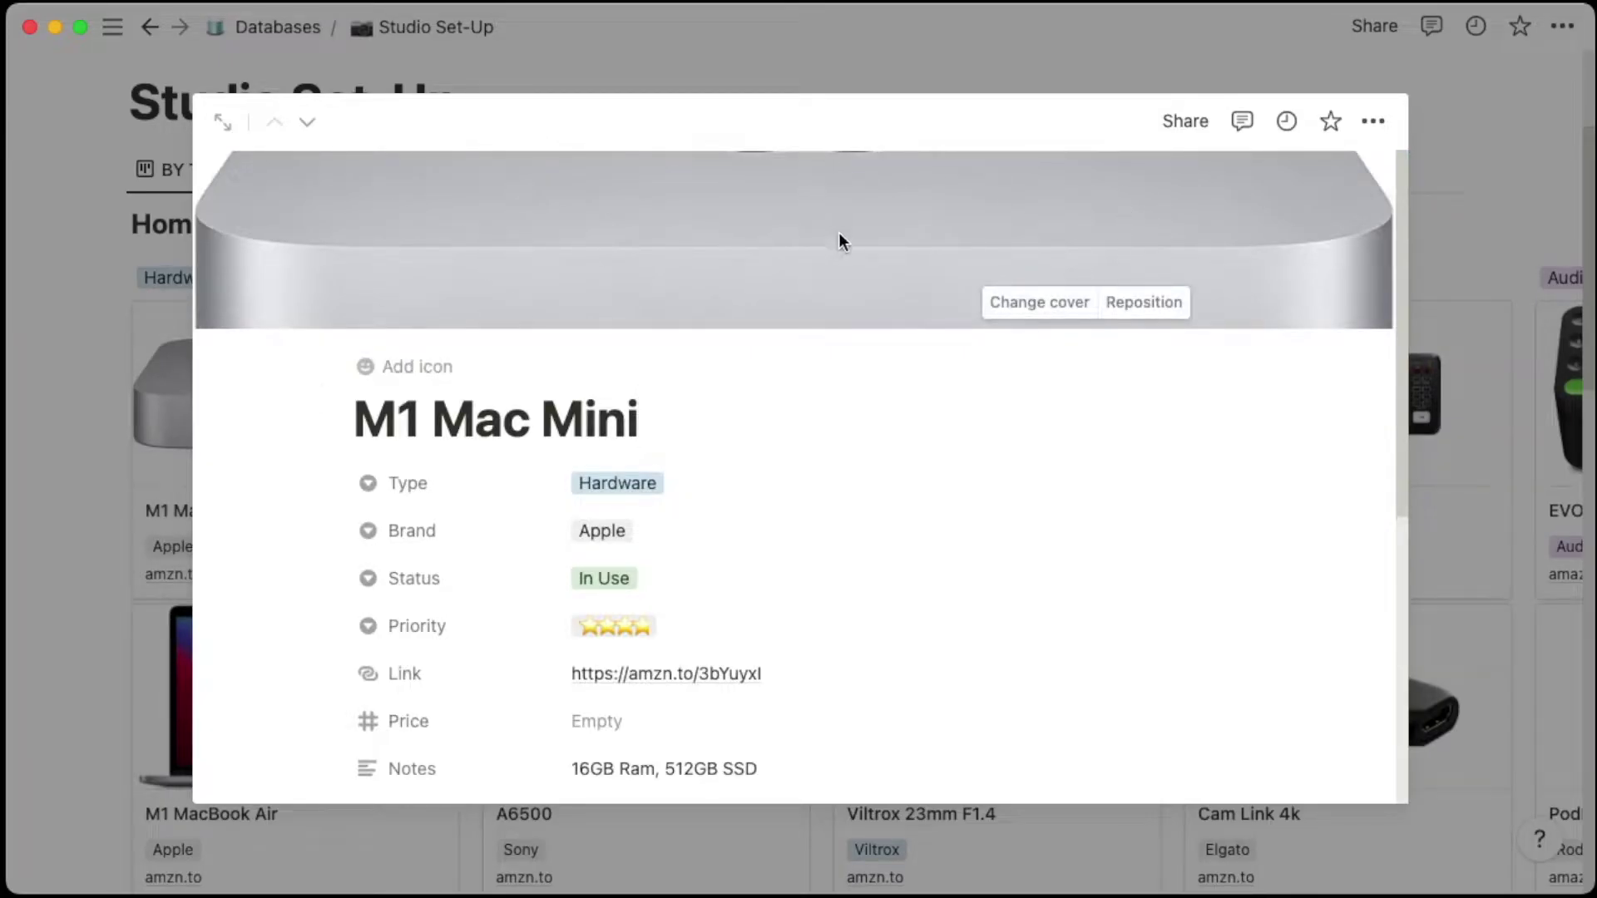
pyautogui.click(38, 366)
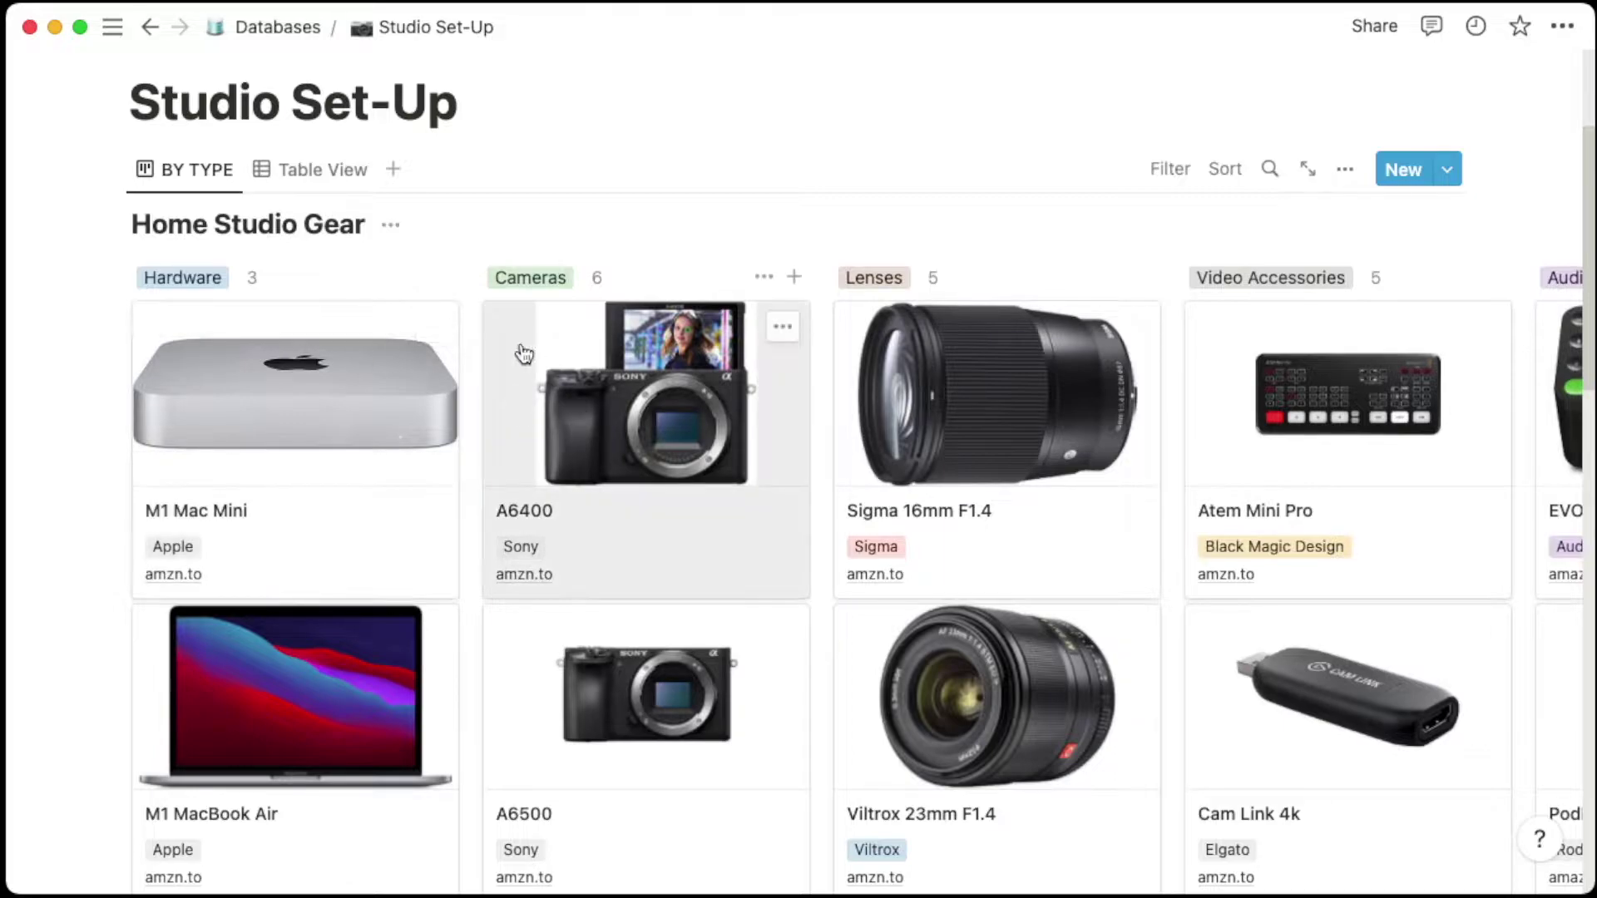
# - Create a gear entry titled Keychron K7 with Type Accessories and Brand Keychron
pyautogui.click(1404, 172)
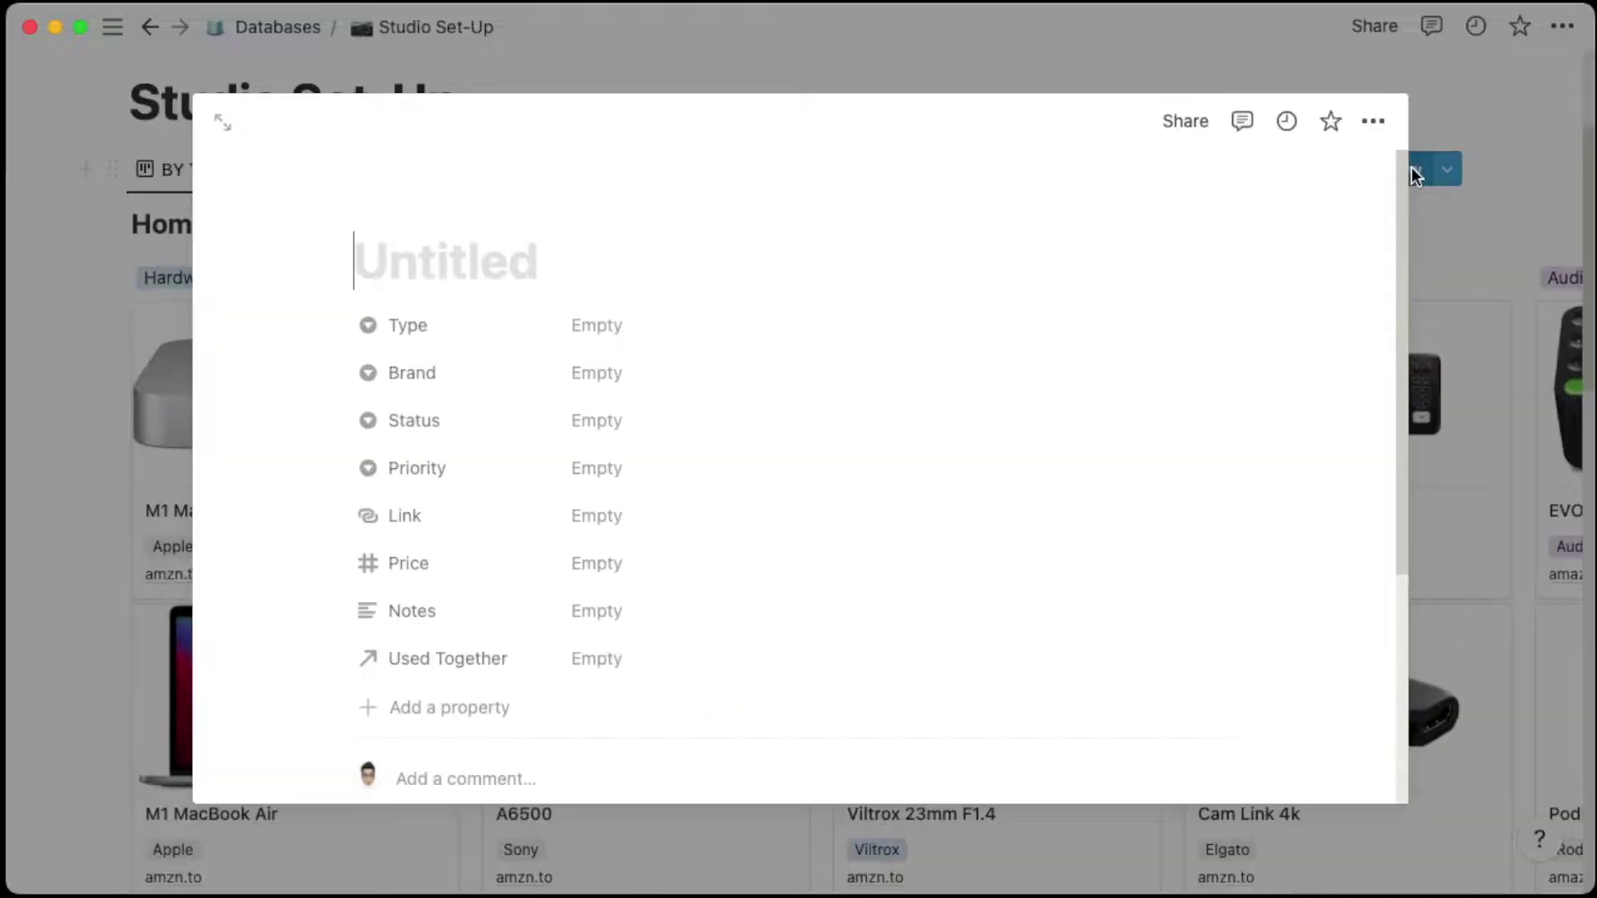
pyautogui.write('K')
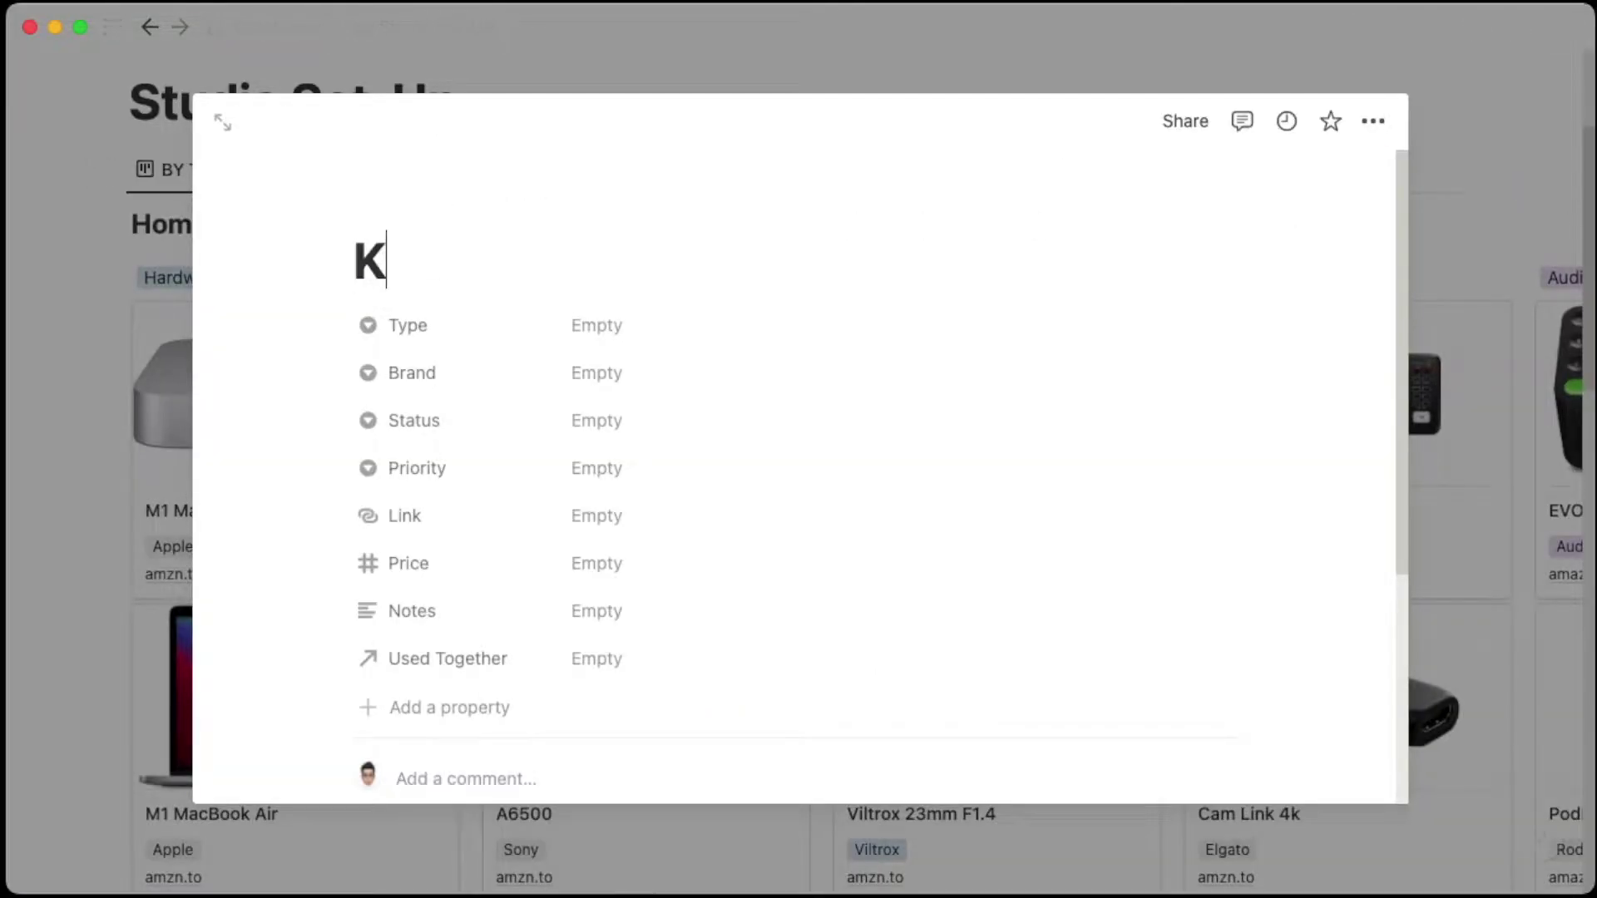
pyautogui.write('eychron k78')
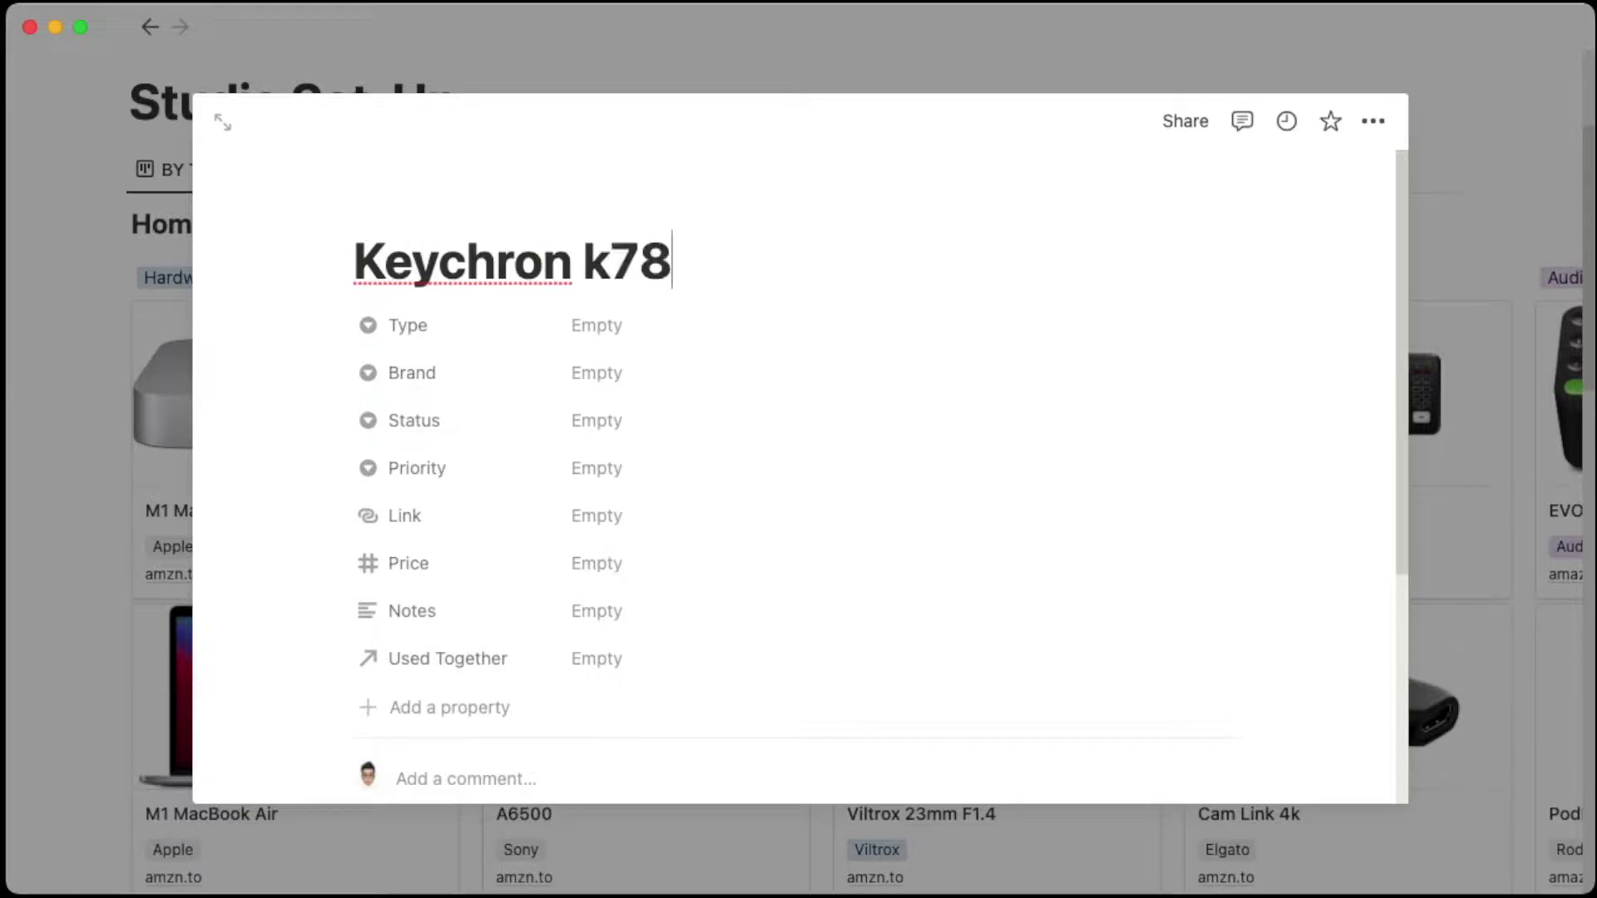
pyautogui.press('BackSpace')
pyautogui.press('BackSpace')
pyautogui.press('BackSpace')
pyautogui.write('K7')
pyautogui.click(599, 325)
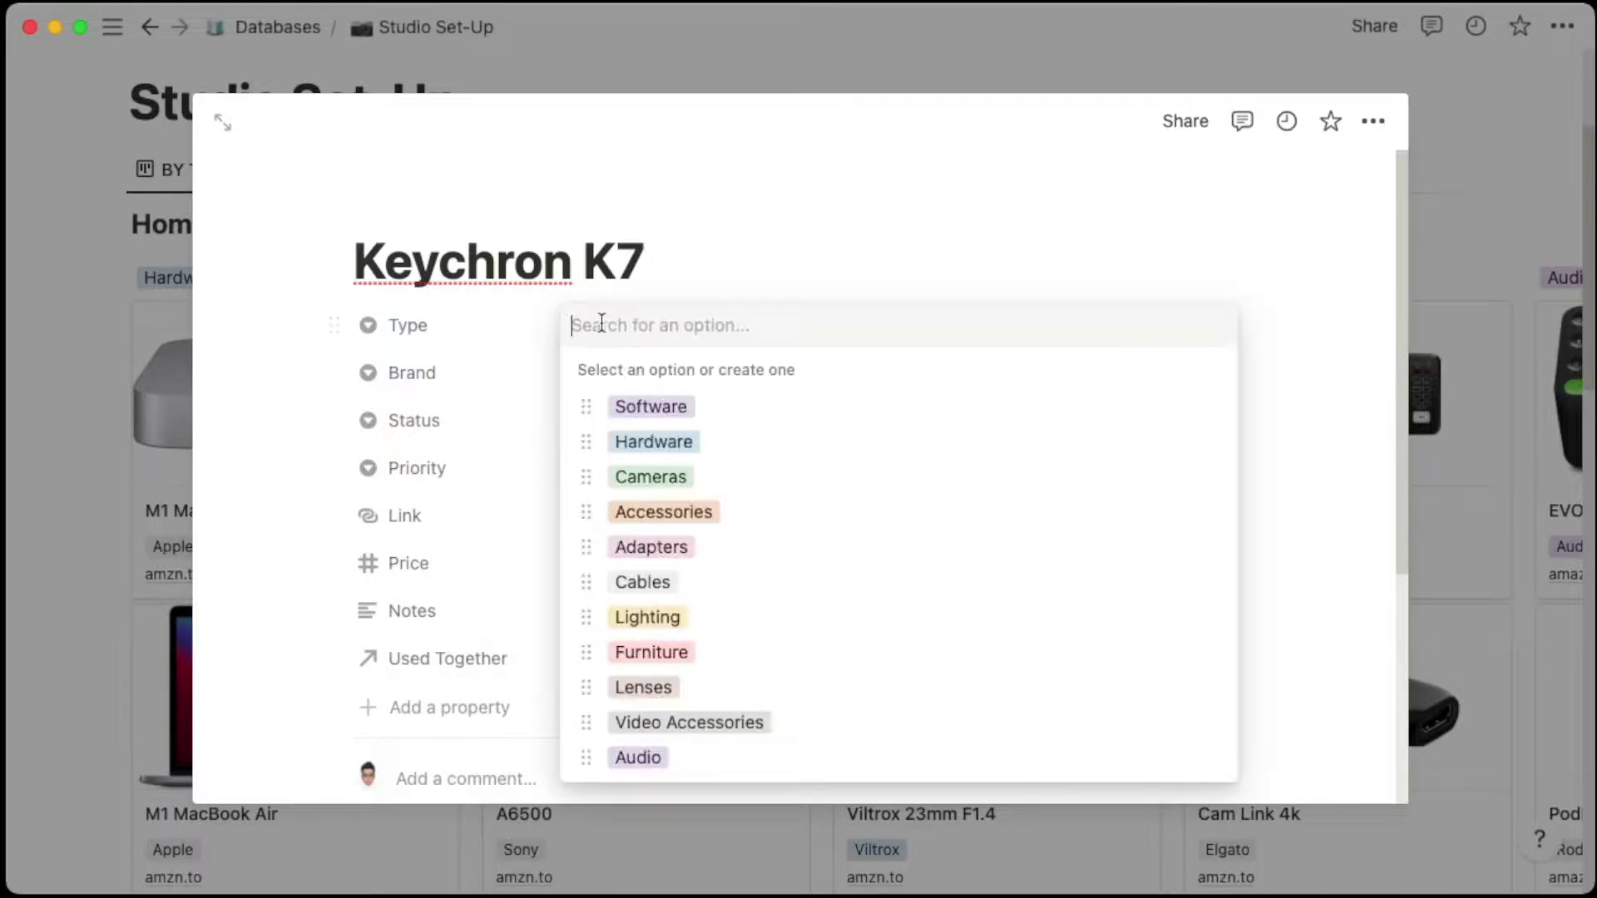
pyautogui.click(690, 522)
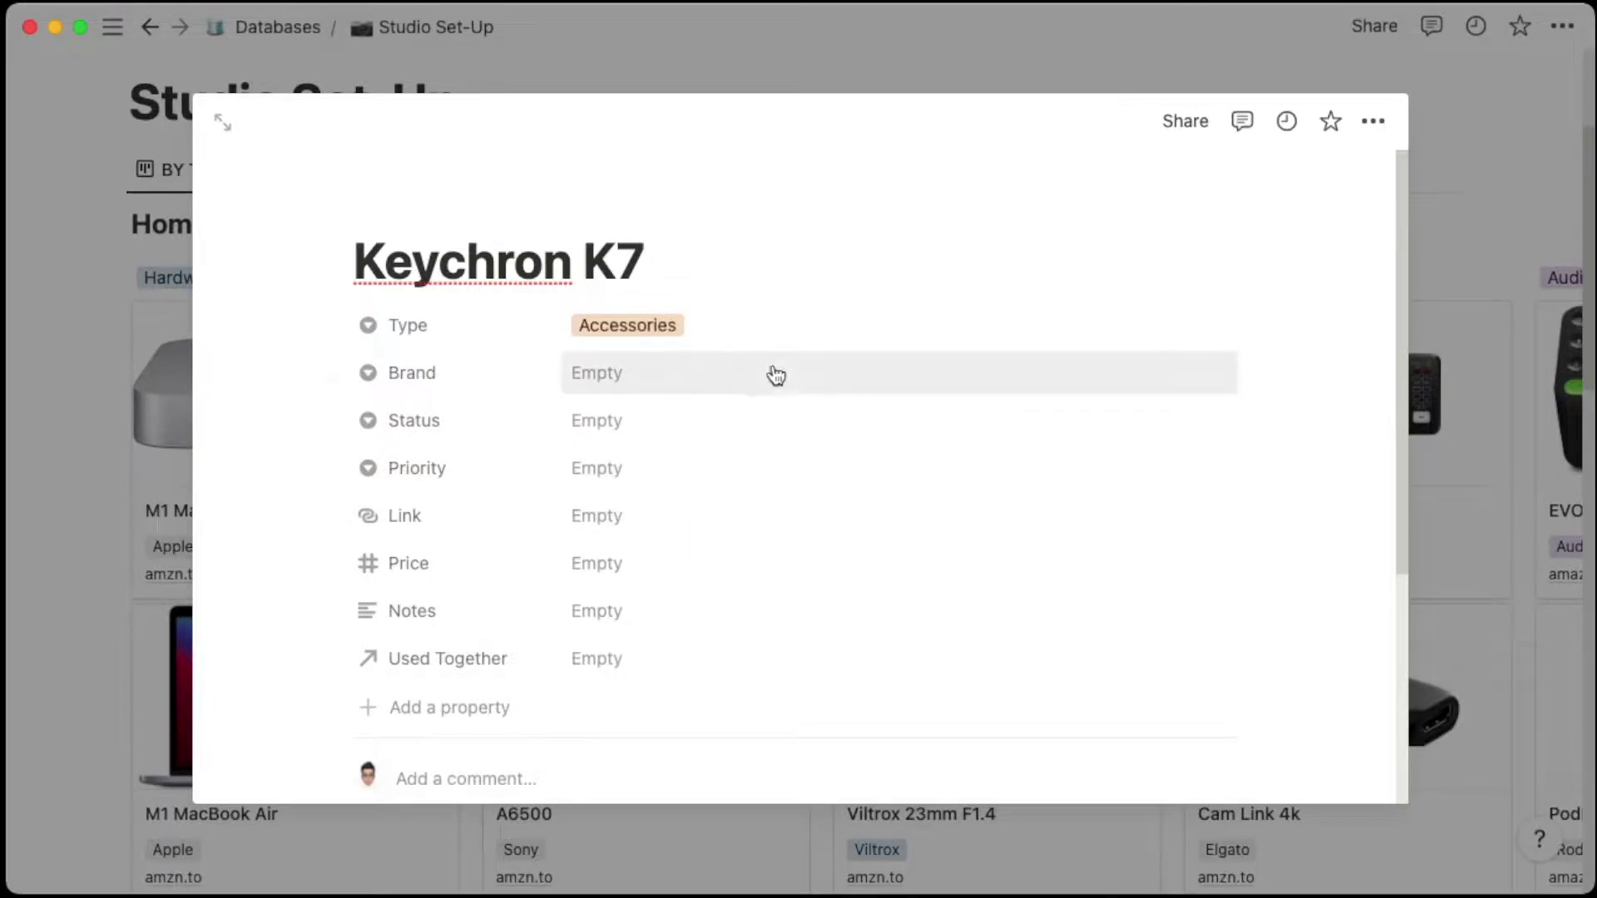
pyautogui.click(615, 376)
pyautogui.write('Key')
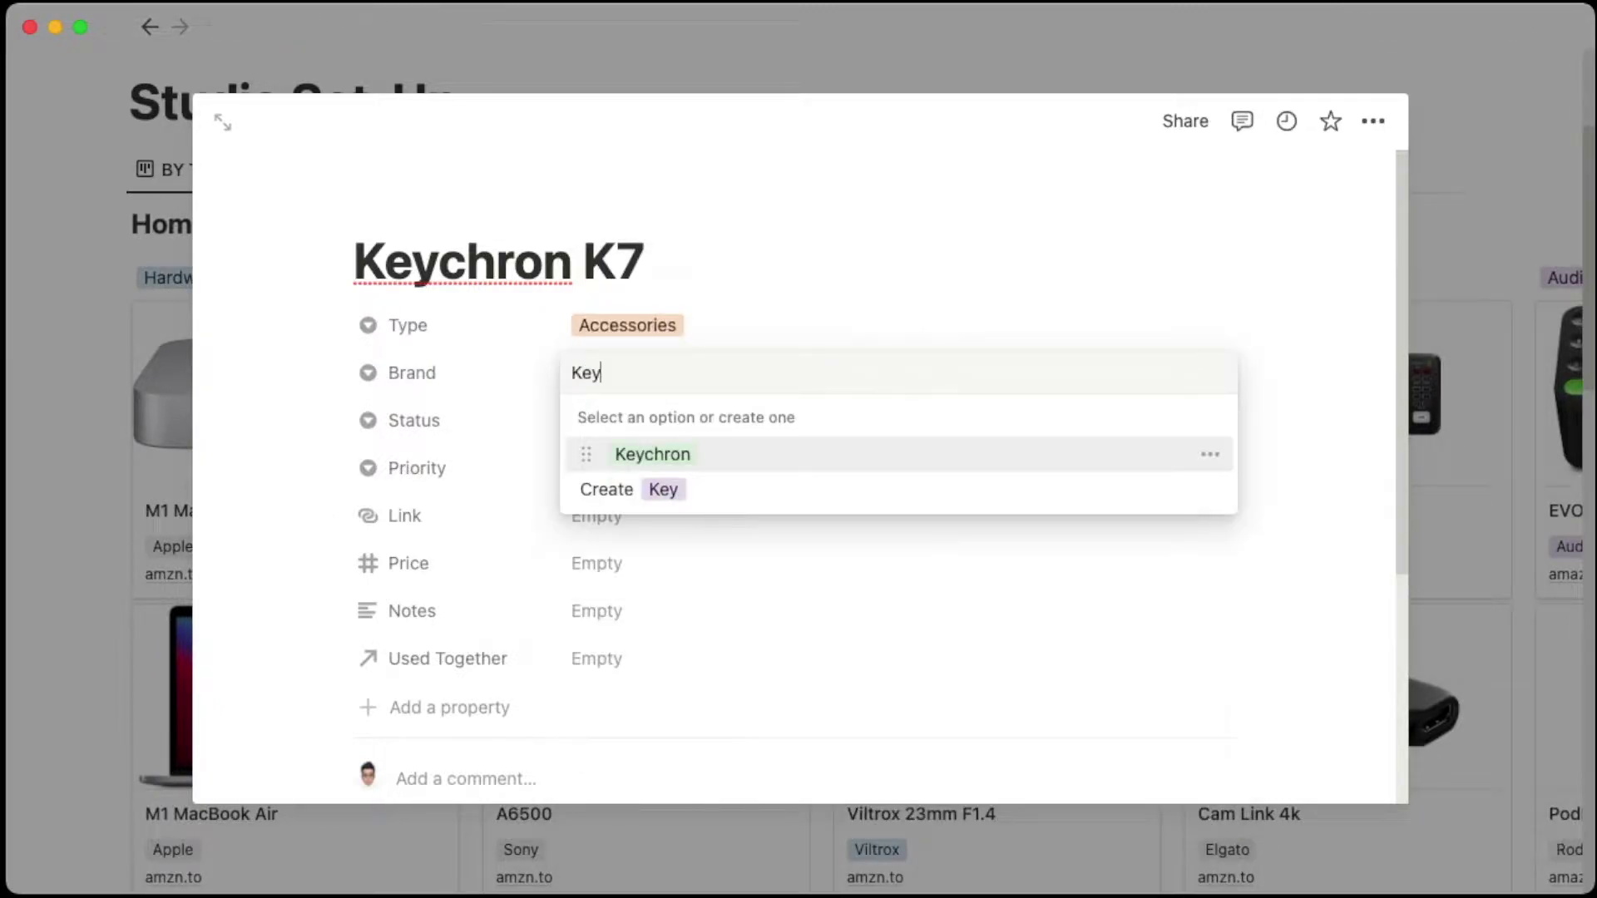
pyautogui.click(663, 454)
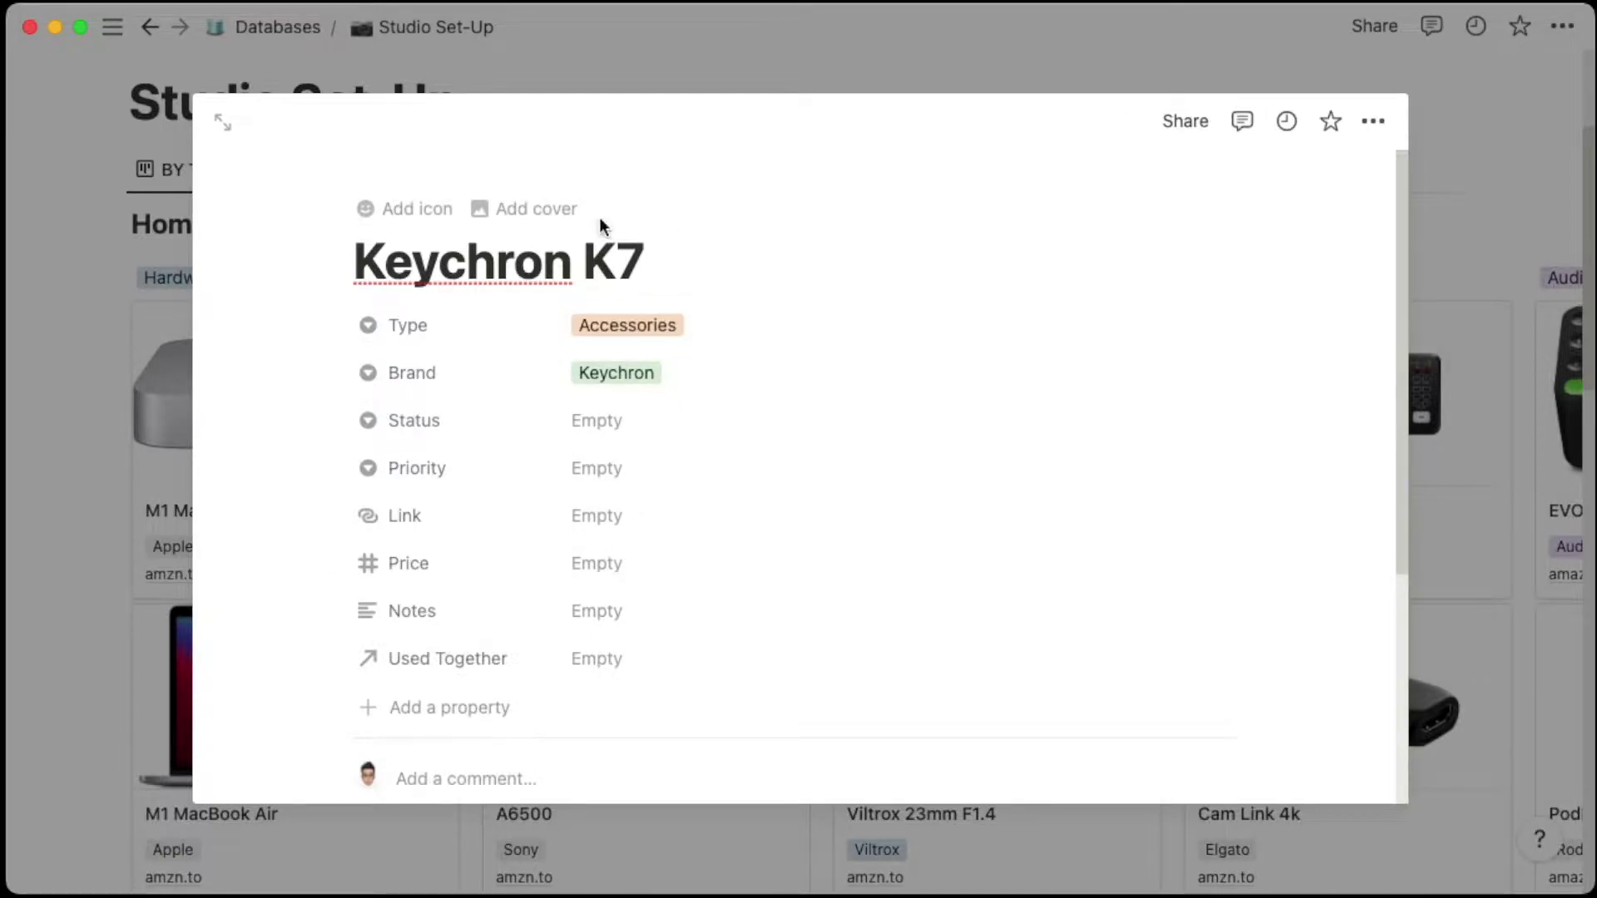
# - Set the Keychron K7 page cover from a pasted keyboard image link
pyautogui.click(516, 210)
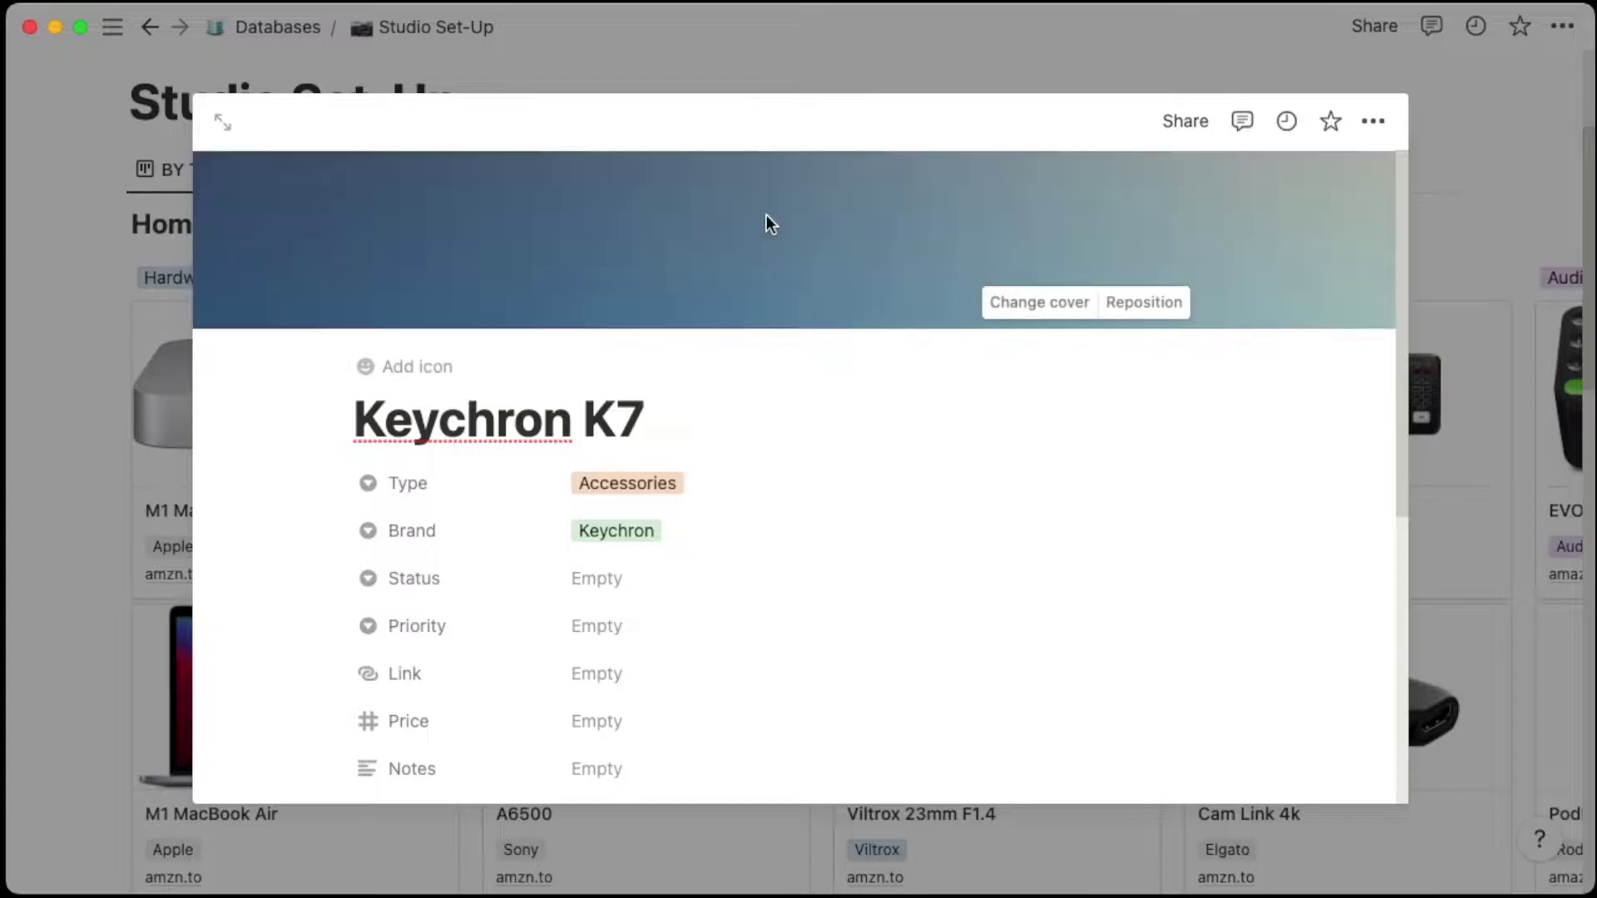
pyautogui.click(1039, 302)
pyautogui.click(886, 347)
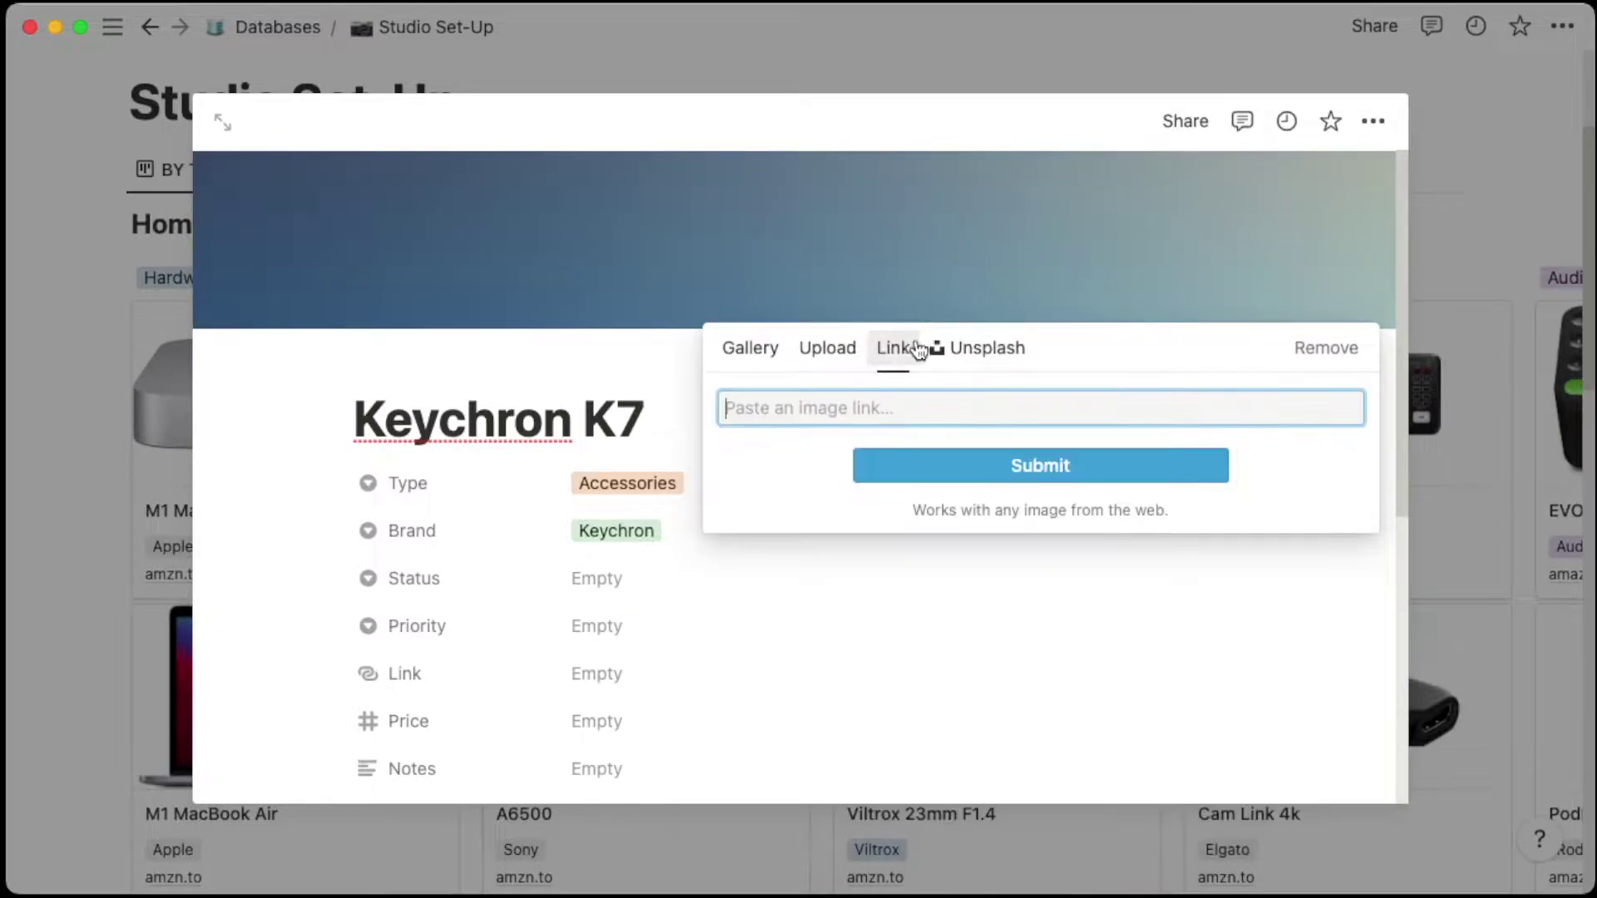
pyautogui.press('super+Tab')
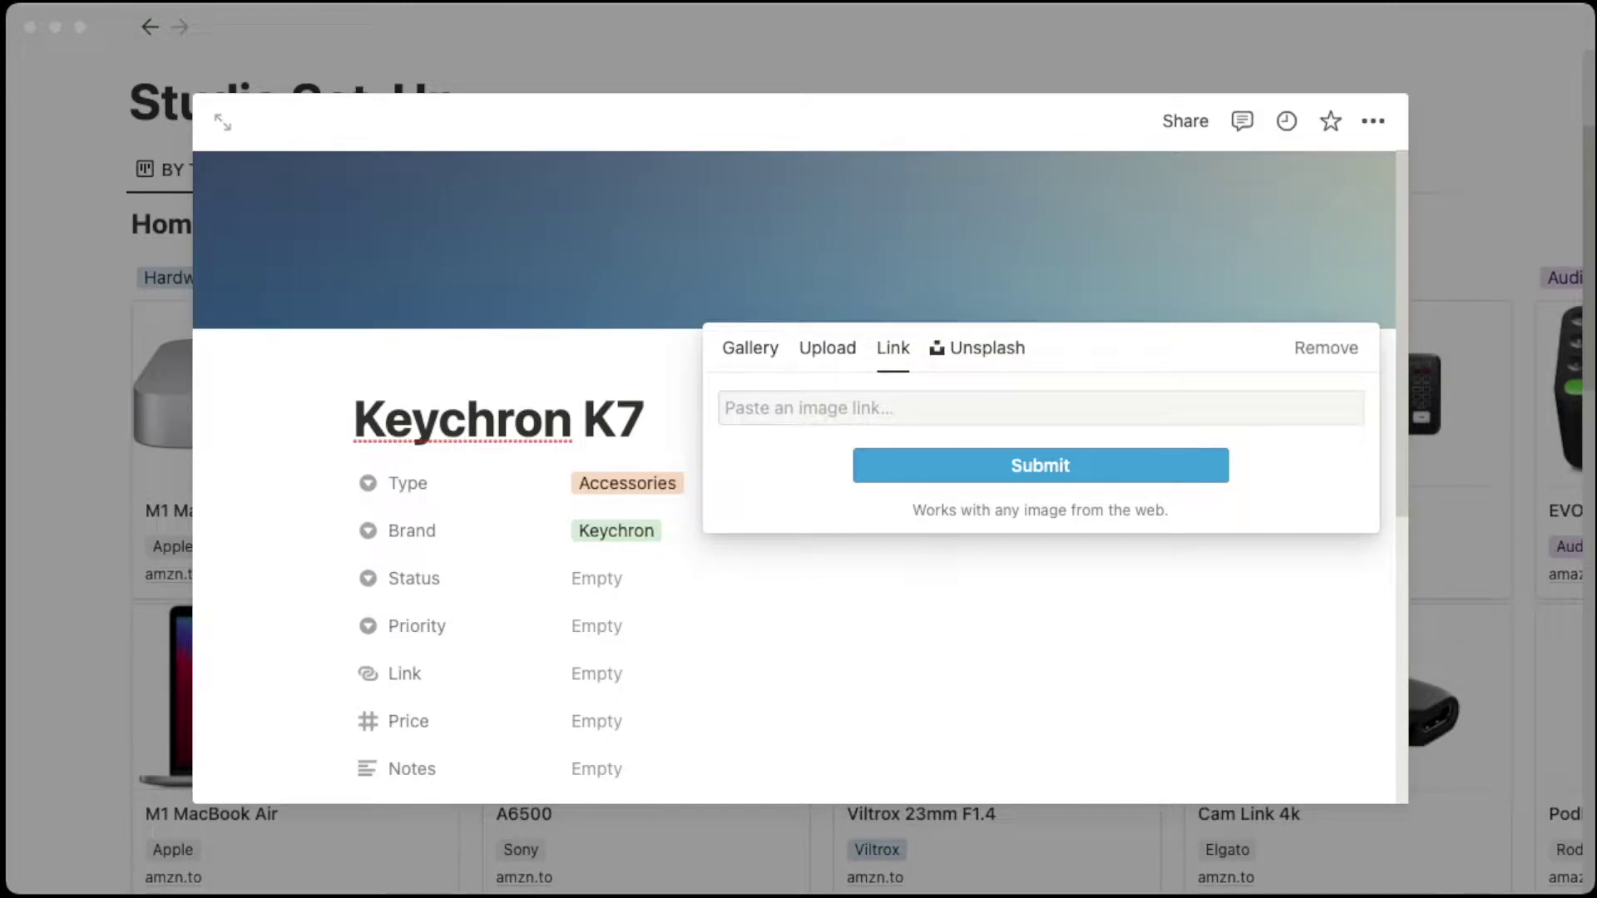
pyautogui.press('super+Tab')
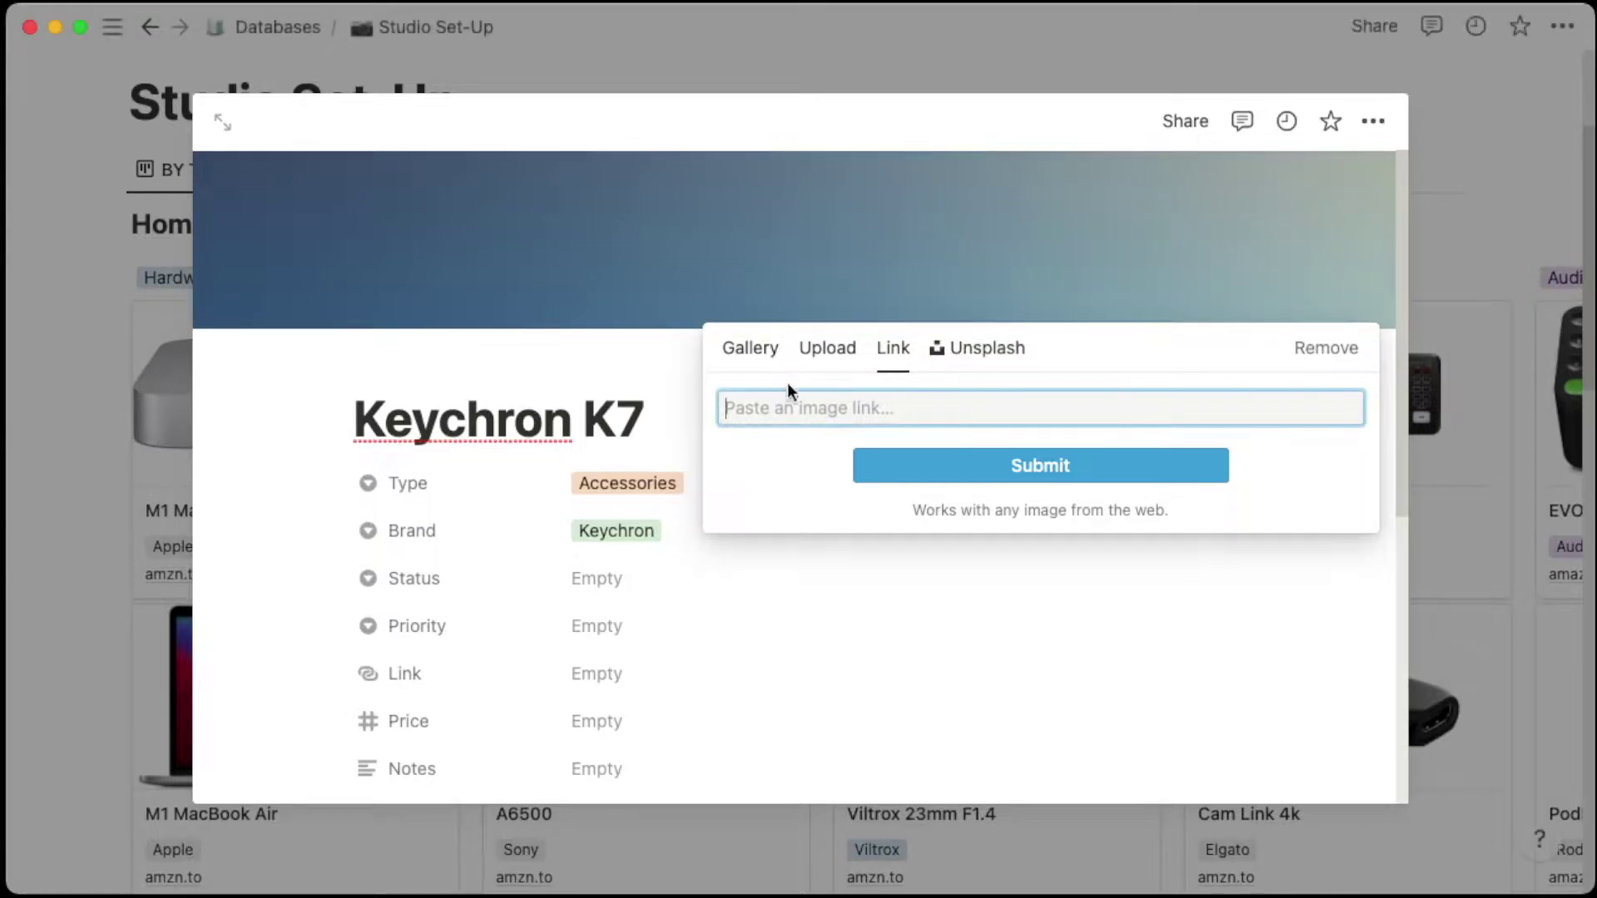
pyautogui.write('https://m.media-amazon.com/images/I/61Fga6Xr+L._AC_SL1500_.jpg')
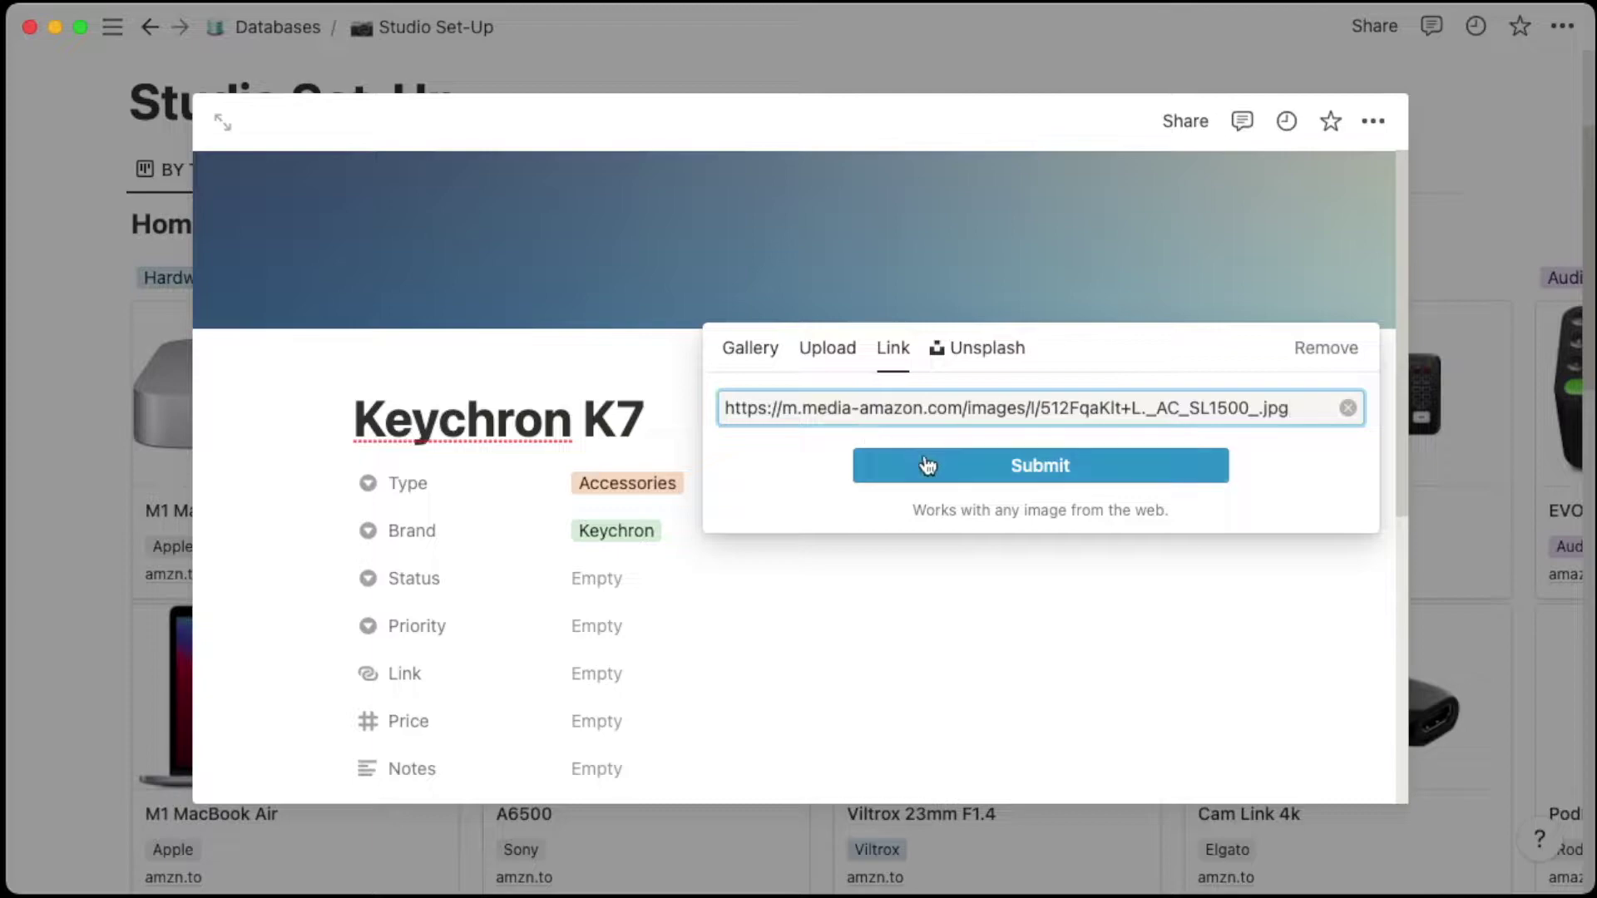
pyautogui.click(929, 463)
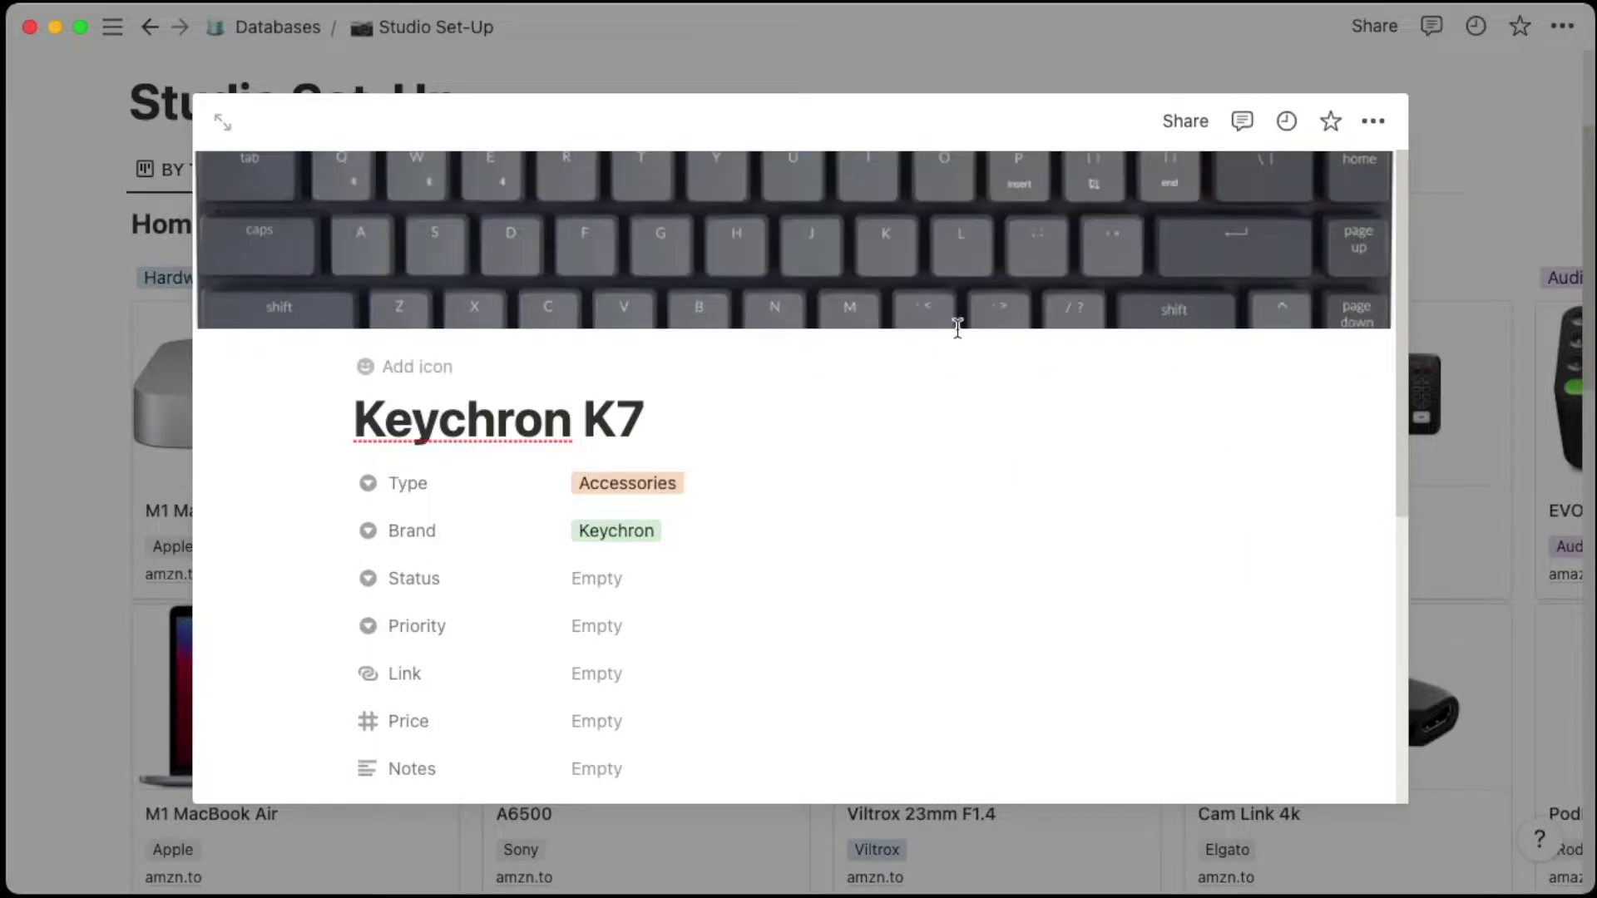
pyautogui.click(1486, 183)
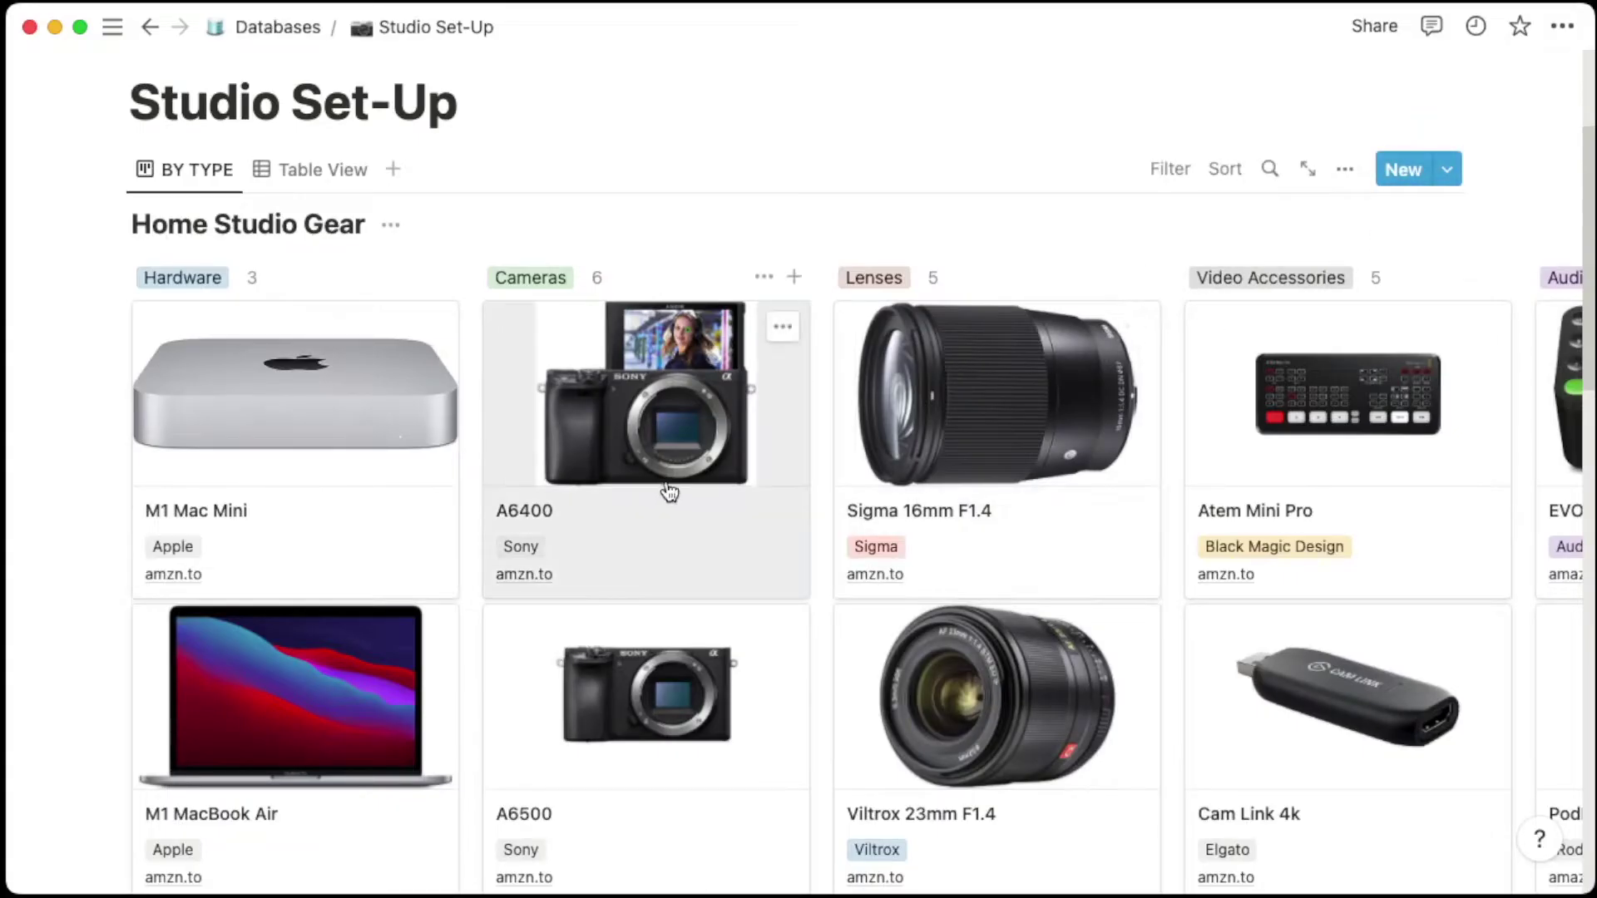
# - Paste the amzn.to product URL into the Keychron K7 card's Link property
pyautogui.hscroll(10, 669, 487)
pyautogui.hscroll(8, 695, 489)
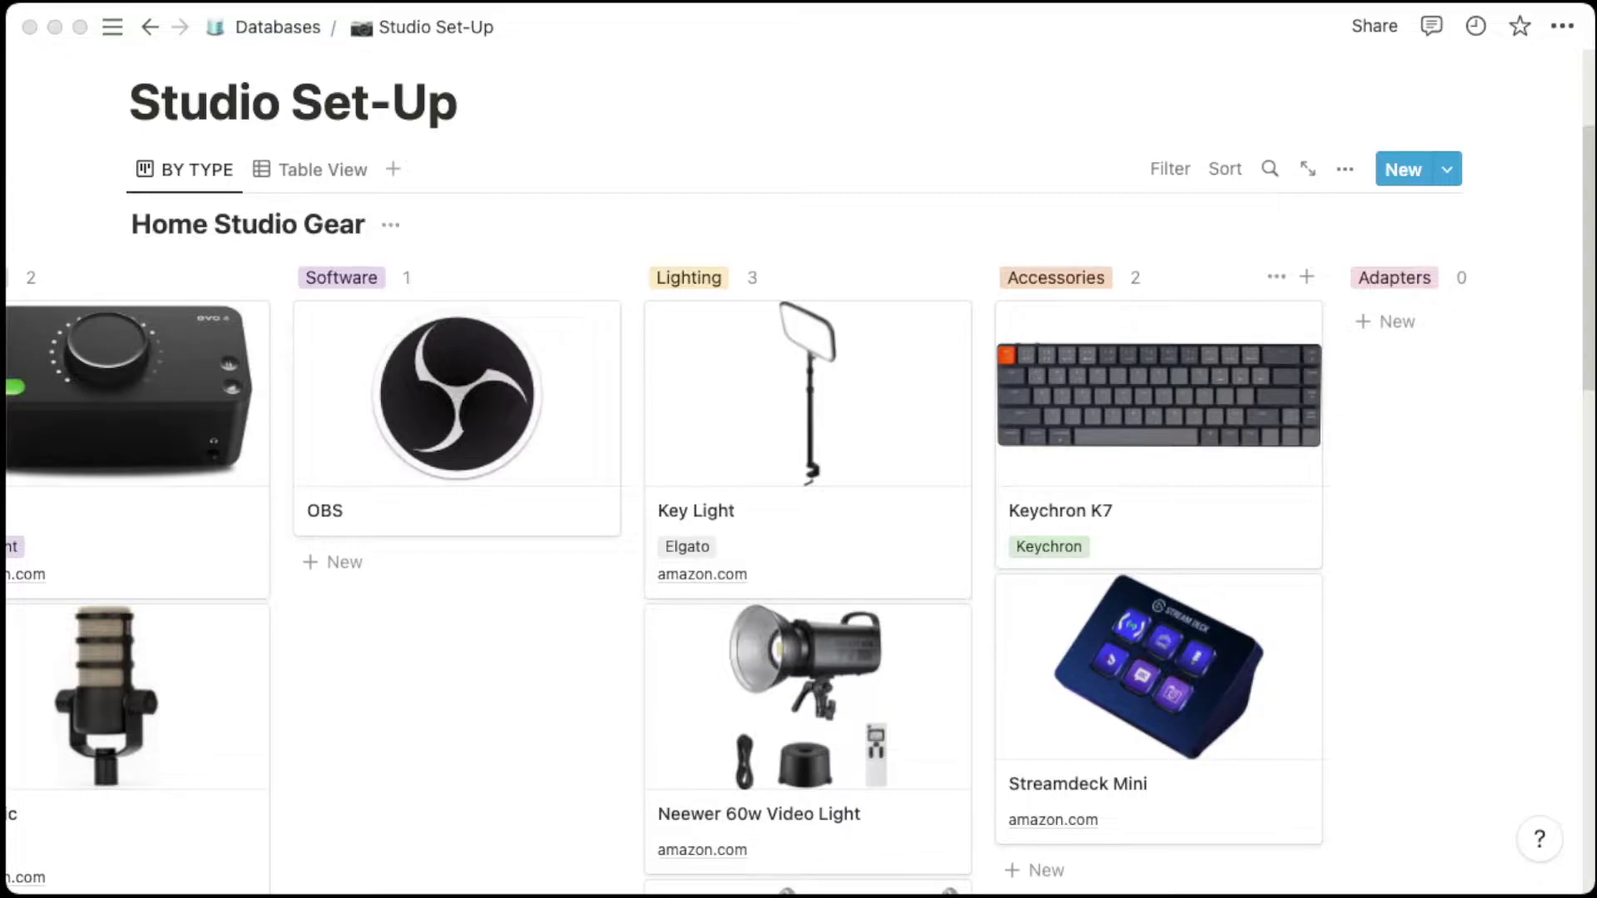
pyautogui.click(1146, 472)
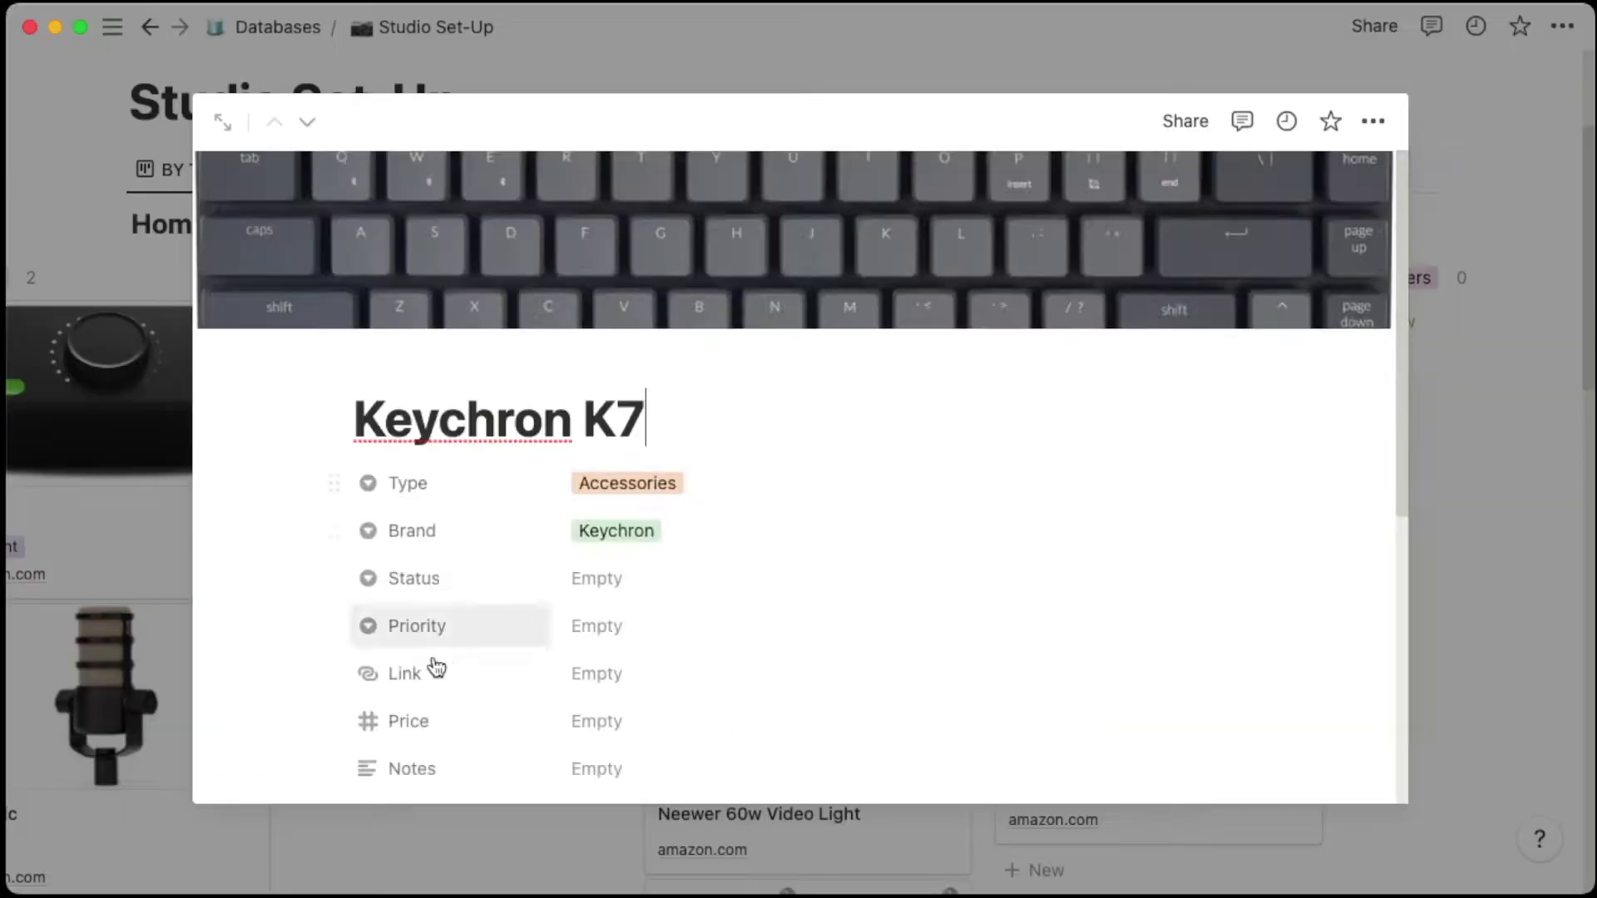
pyautogui.click(583, 673)
pyautogui.write('https://amzn.to/3OkEBh6')
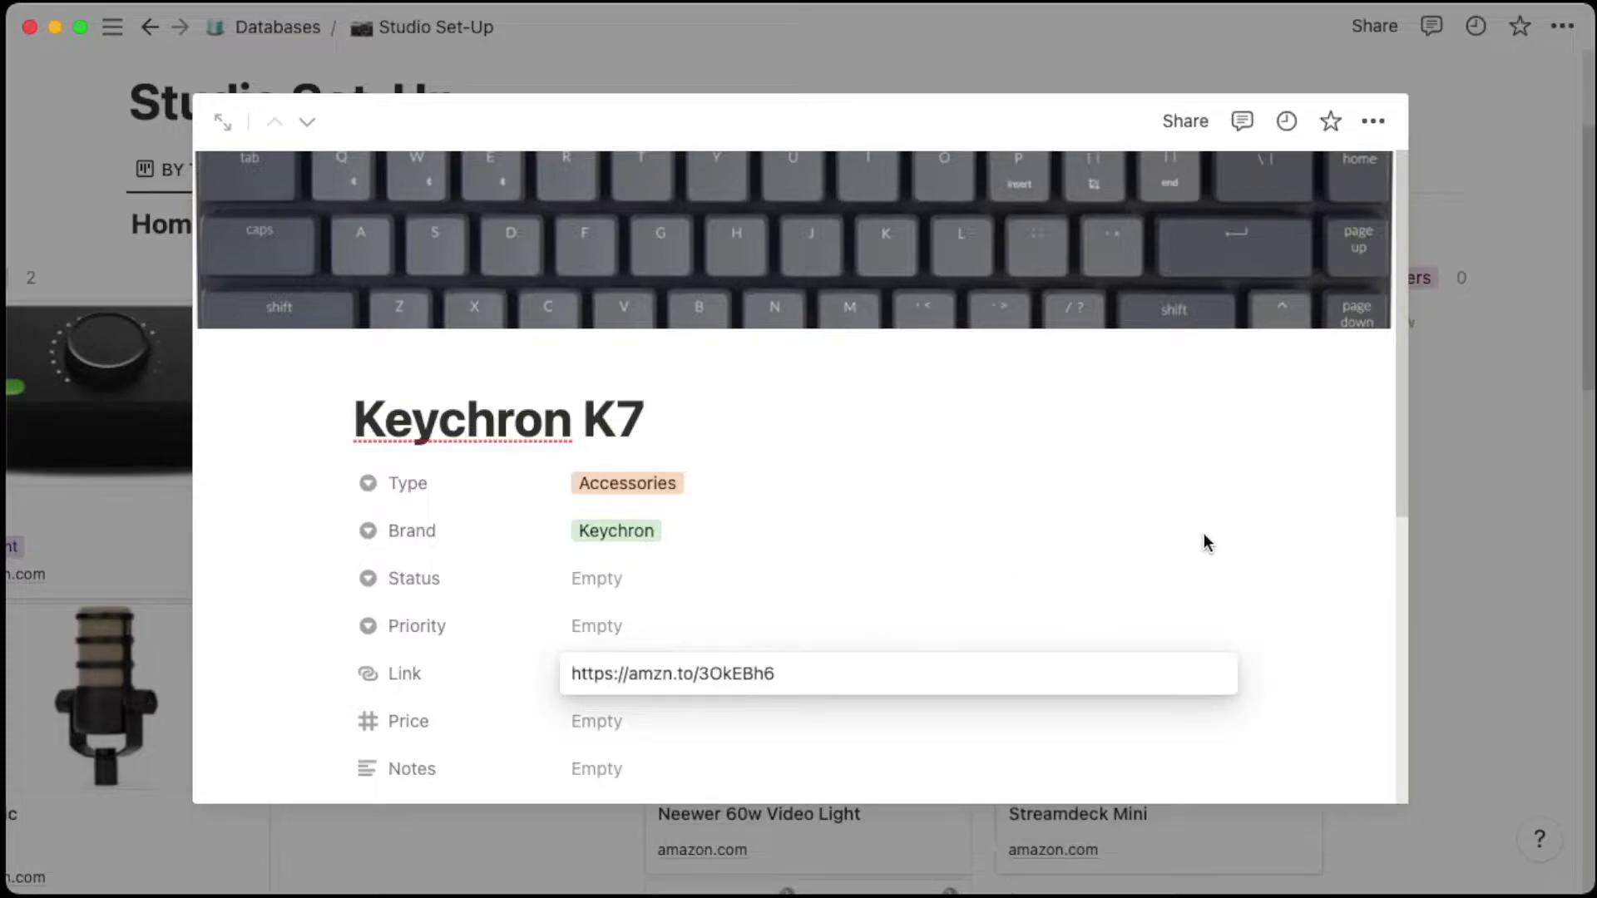
pyautogui.click(1278, 534)
pyautogui.click(1510, 463)
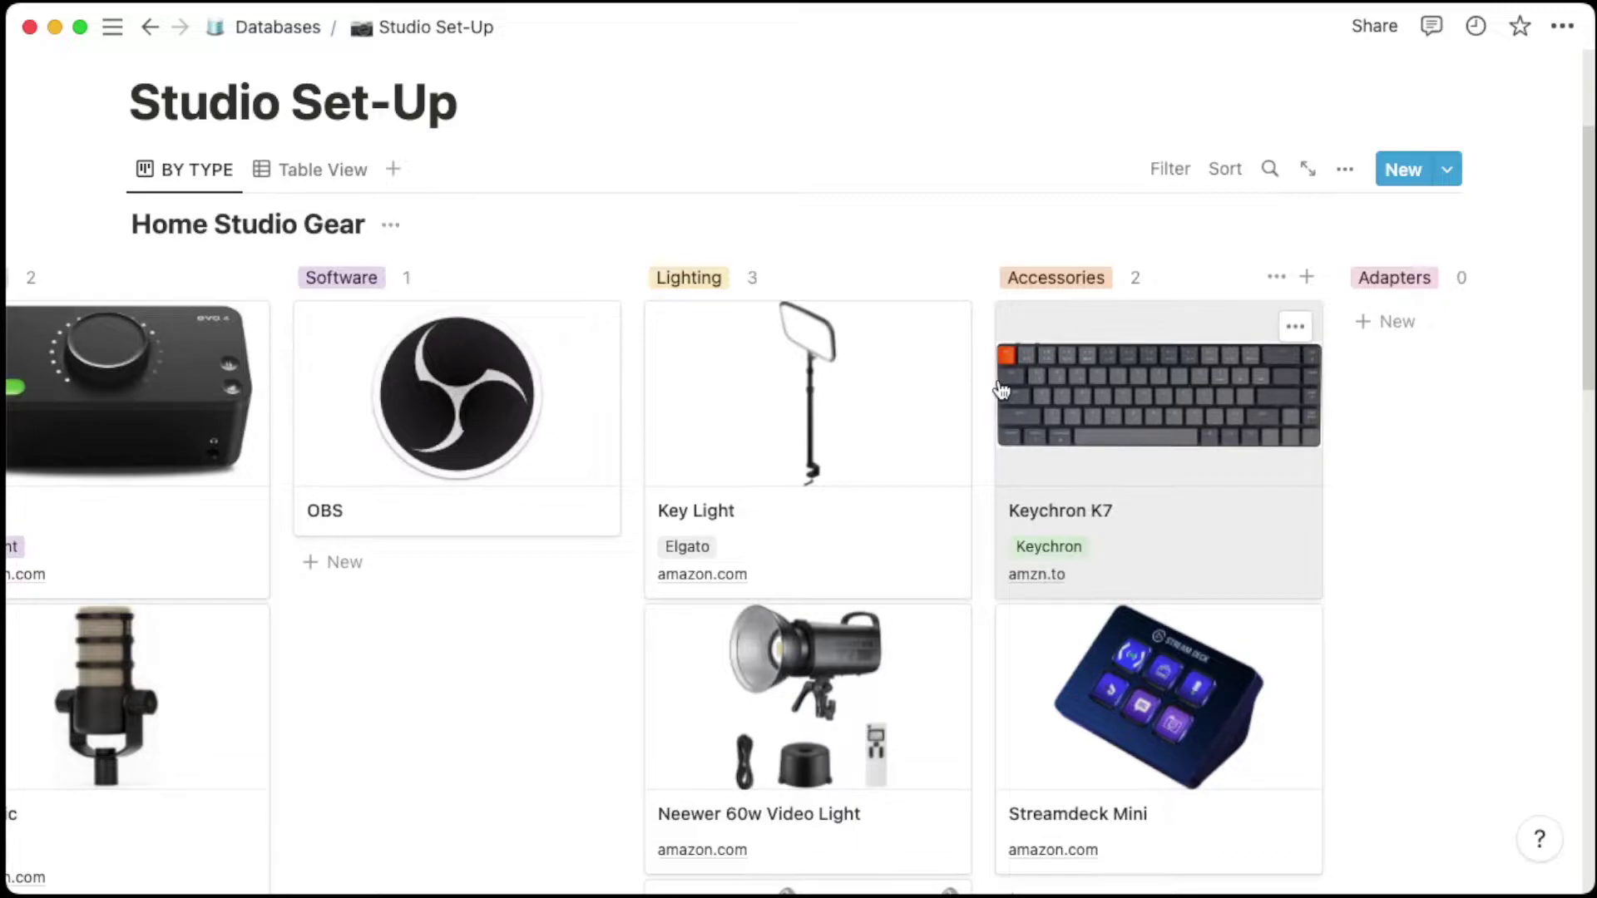
pyautogui.hscroll(-10, 646, 545)
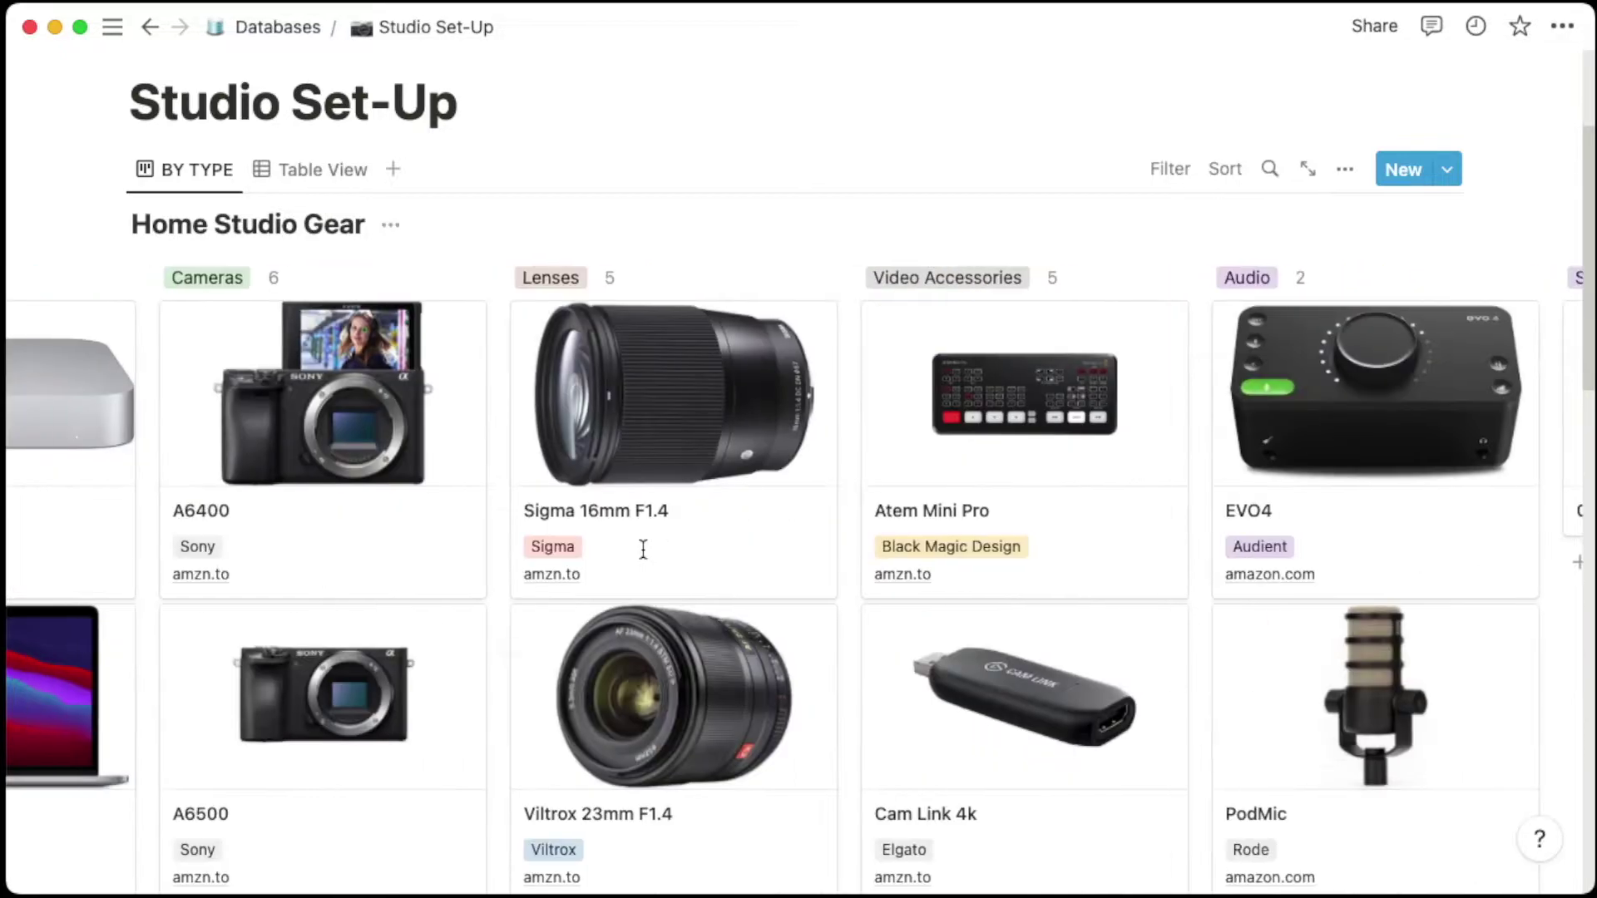
pyautogui.scroll(2, 645, 553)
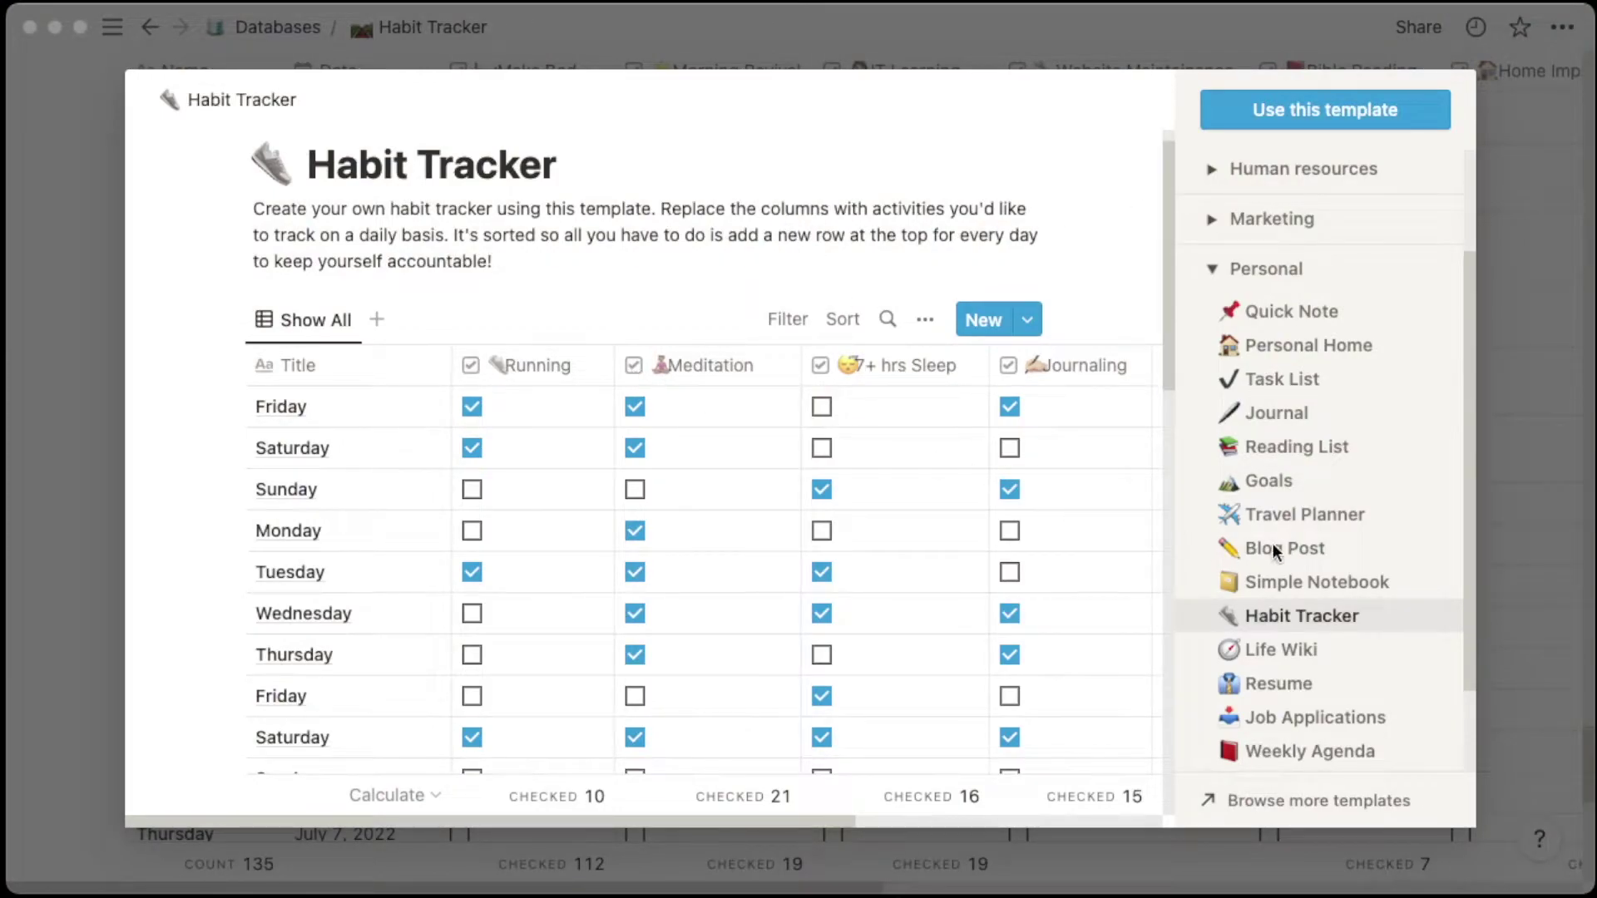
# - Look over the Habit Tracker template preview, then close it with Esc
pyautogui.scroll(3, 1273, 546)
pyautogui.scroll(-5, 1263, 452)
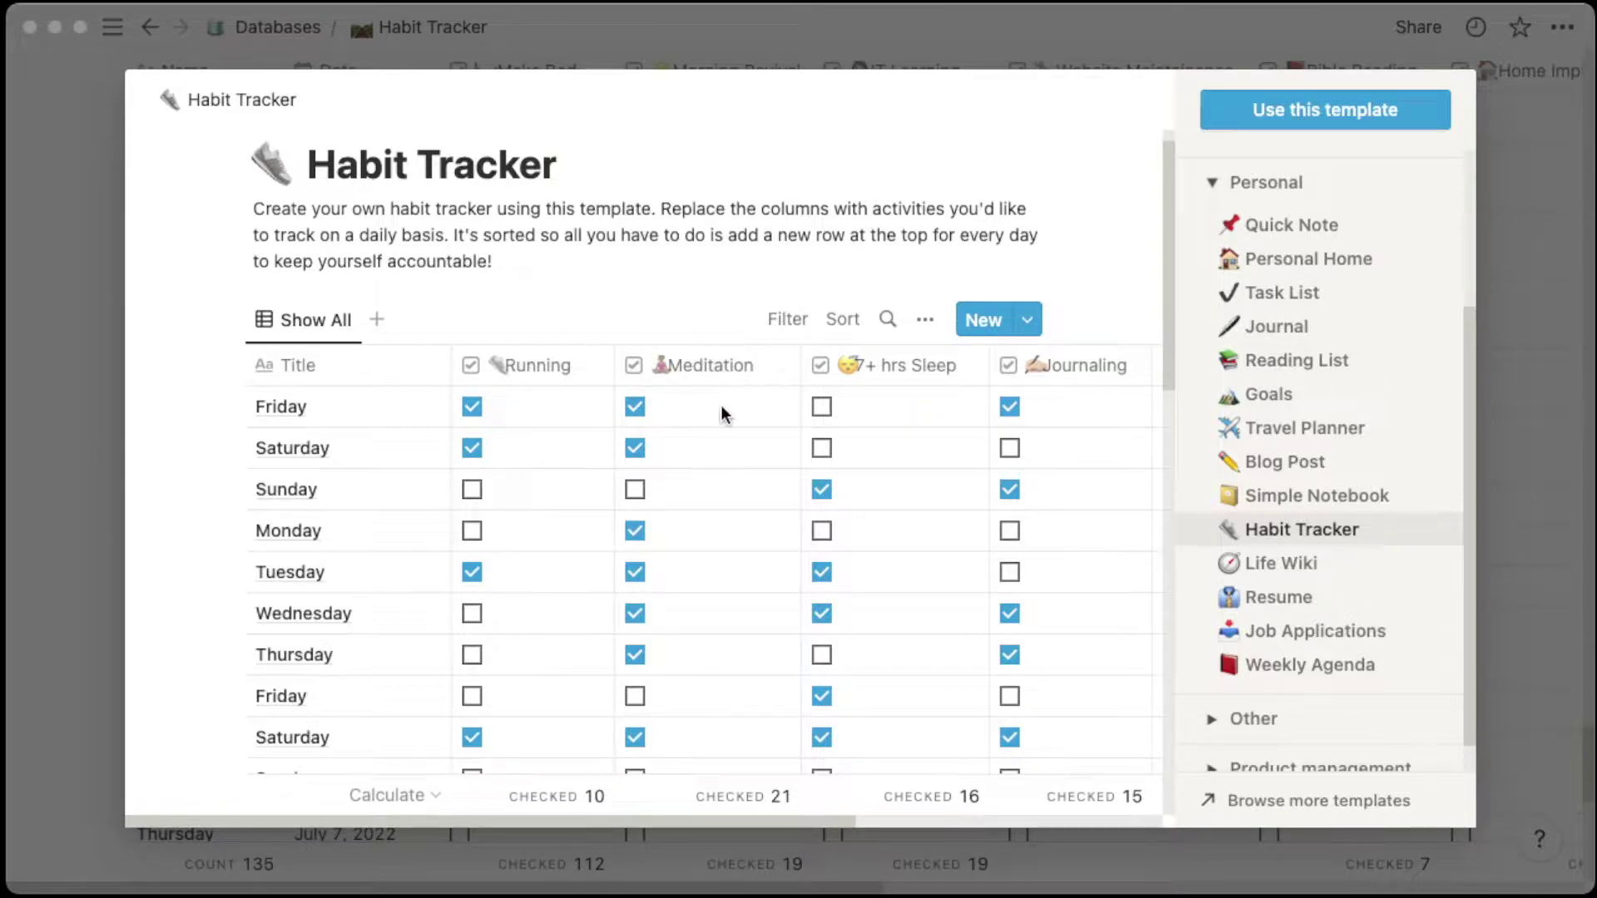
pyautogui.hscroll(5, 717, 407)
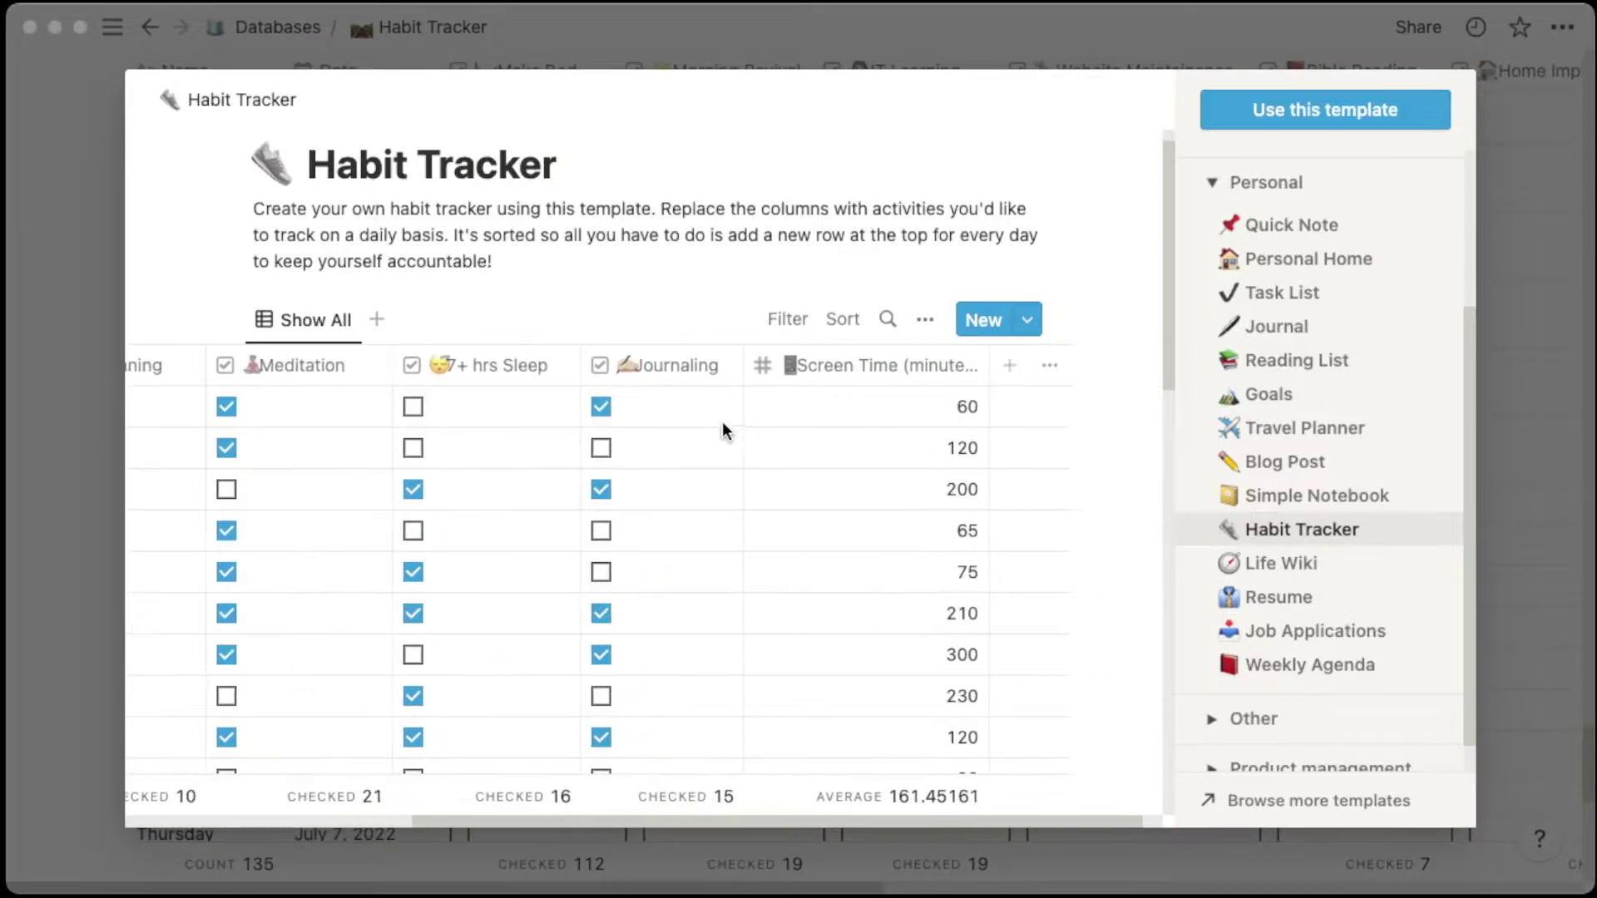
pyautogui.hscroll(-5, 727, 434)
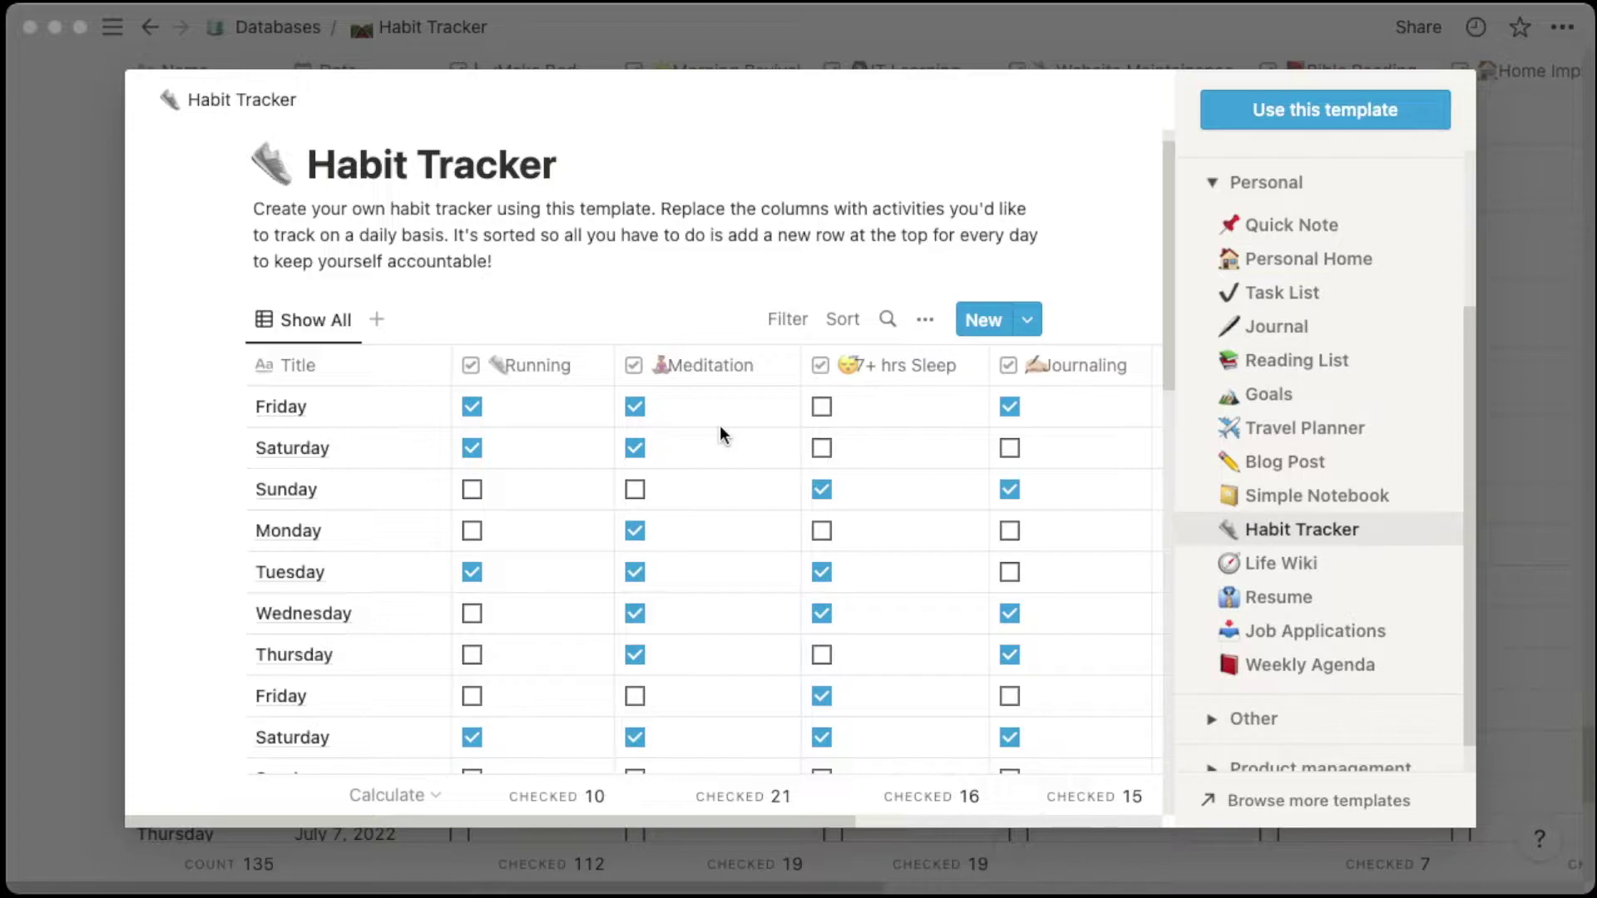
pyautogui.press('Escape')
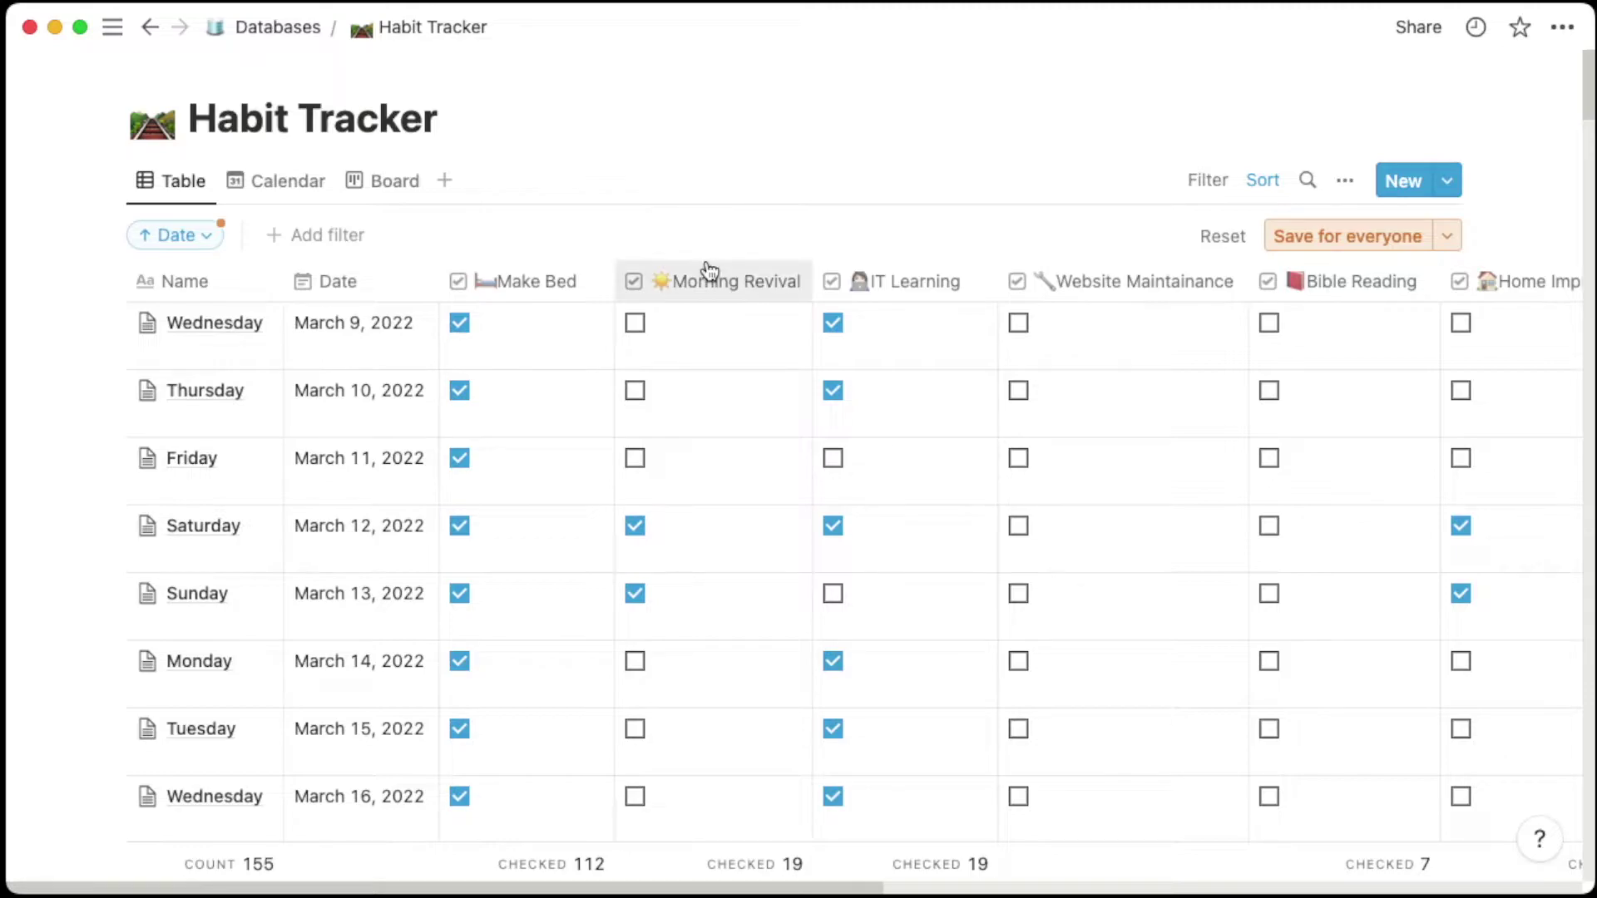
# - Scroll down the Daily Habits page to its July 13–19 habit rows
pyautogui.scroll(-1, 1077, 484)
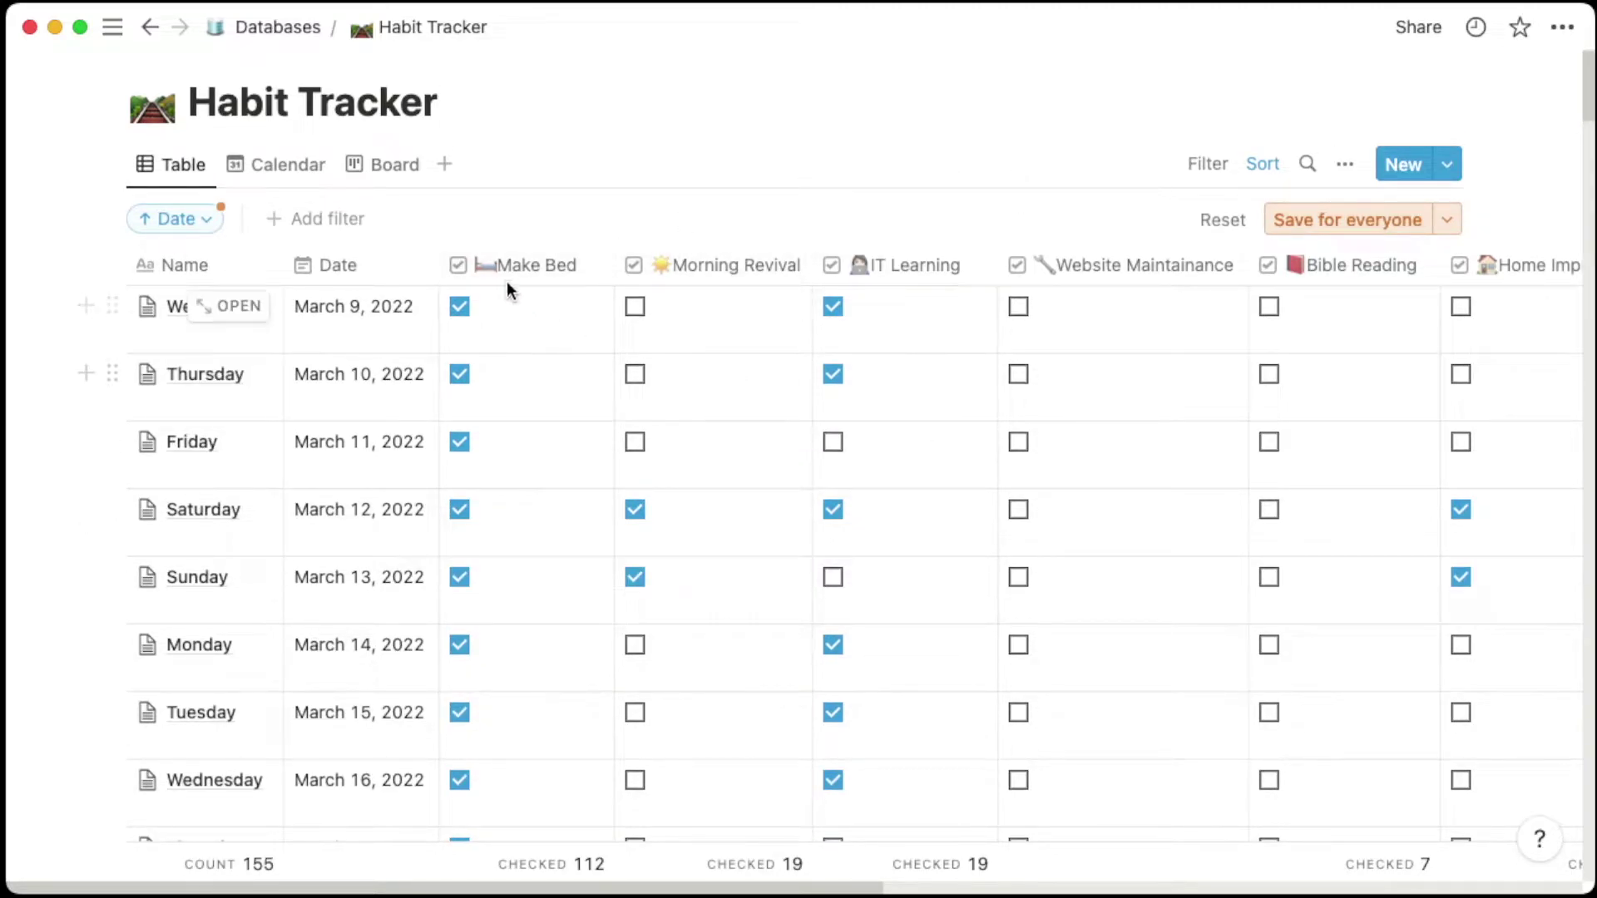
pyautogui.scroll(-10, 881, 479)
pyautogui.scroll(-20, 893, 485)
pyautogui.scroll(-20, 929, 532)
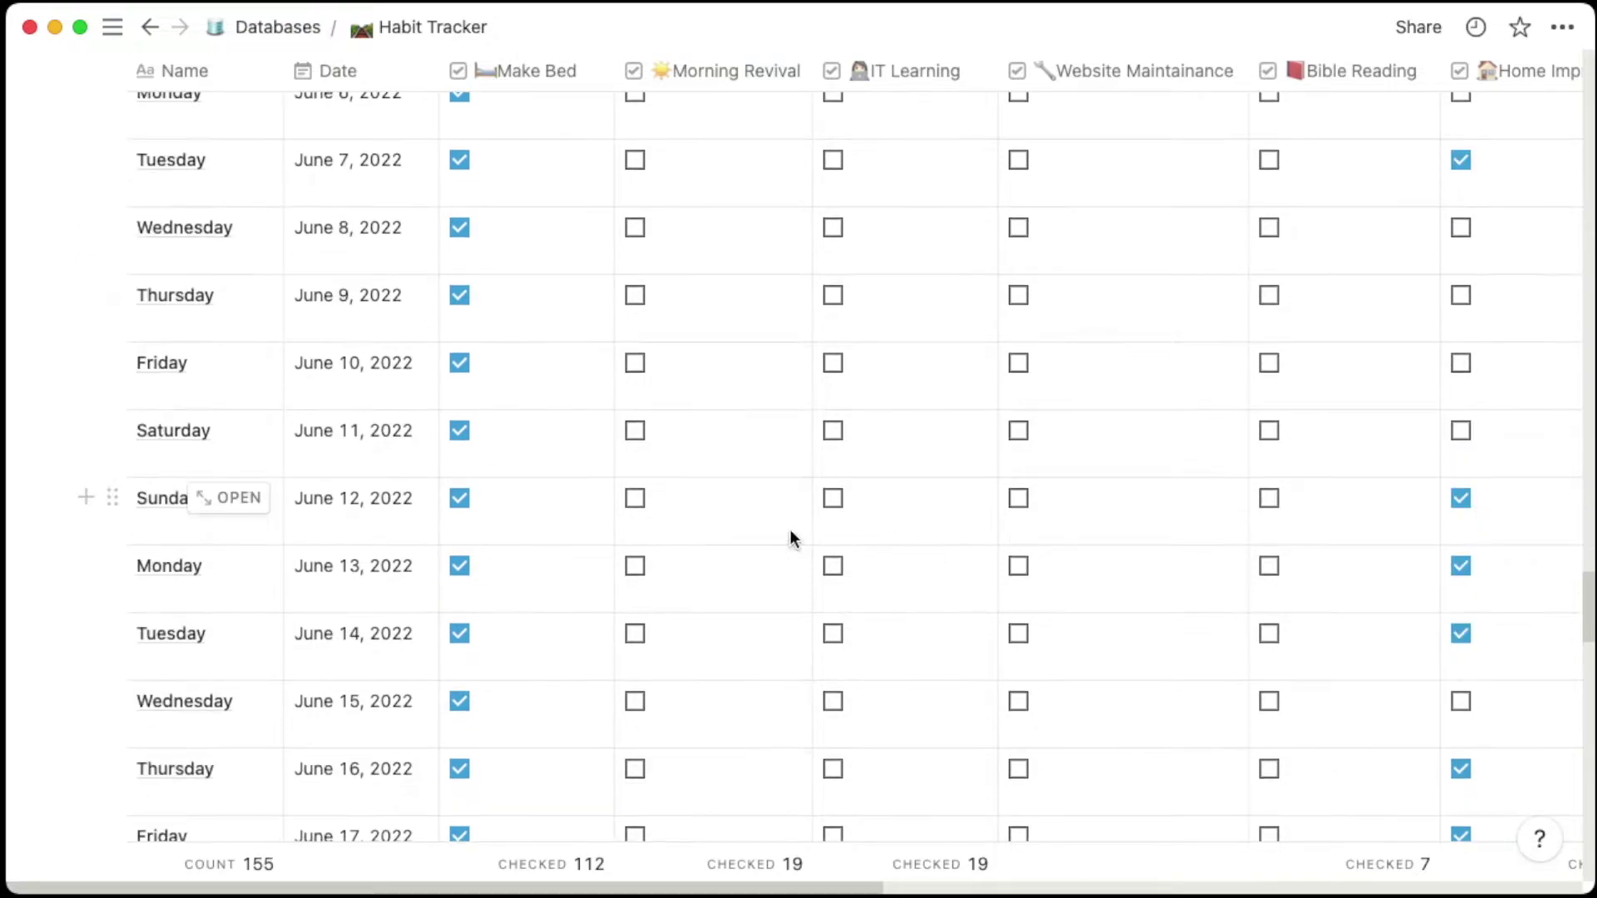
pyautogui.scroll(-20, 583, 553)
pyautogui.scroll(-10, 600, 553)
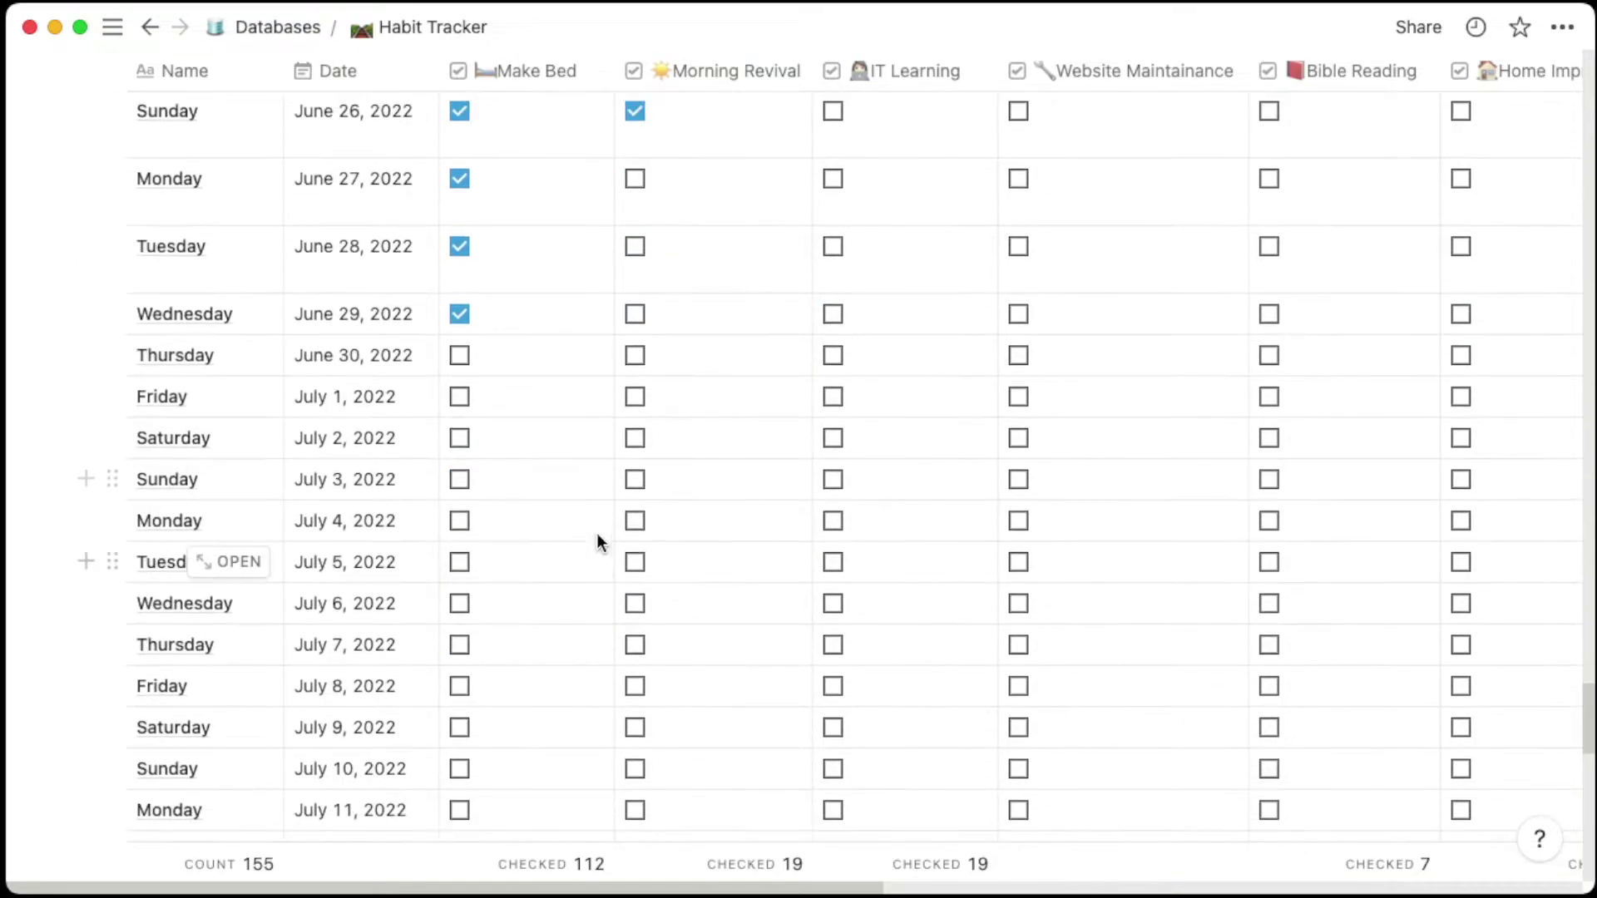
pyautogui.scroll(-20, 533, 540)
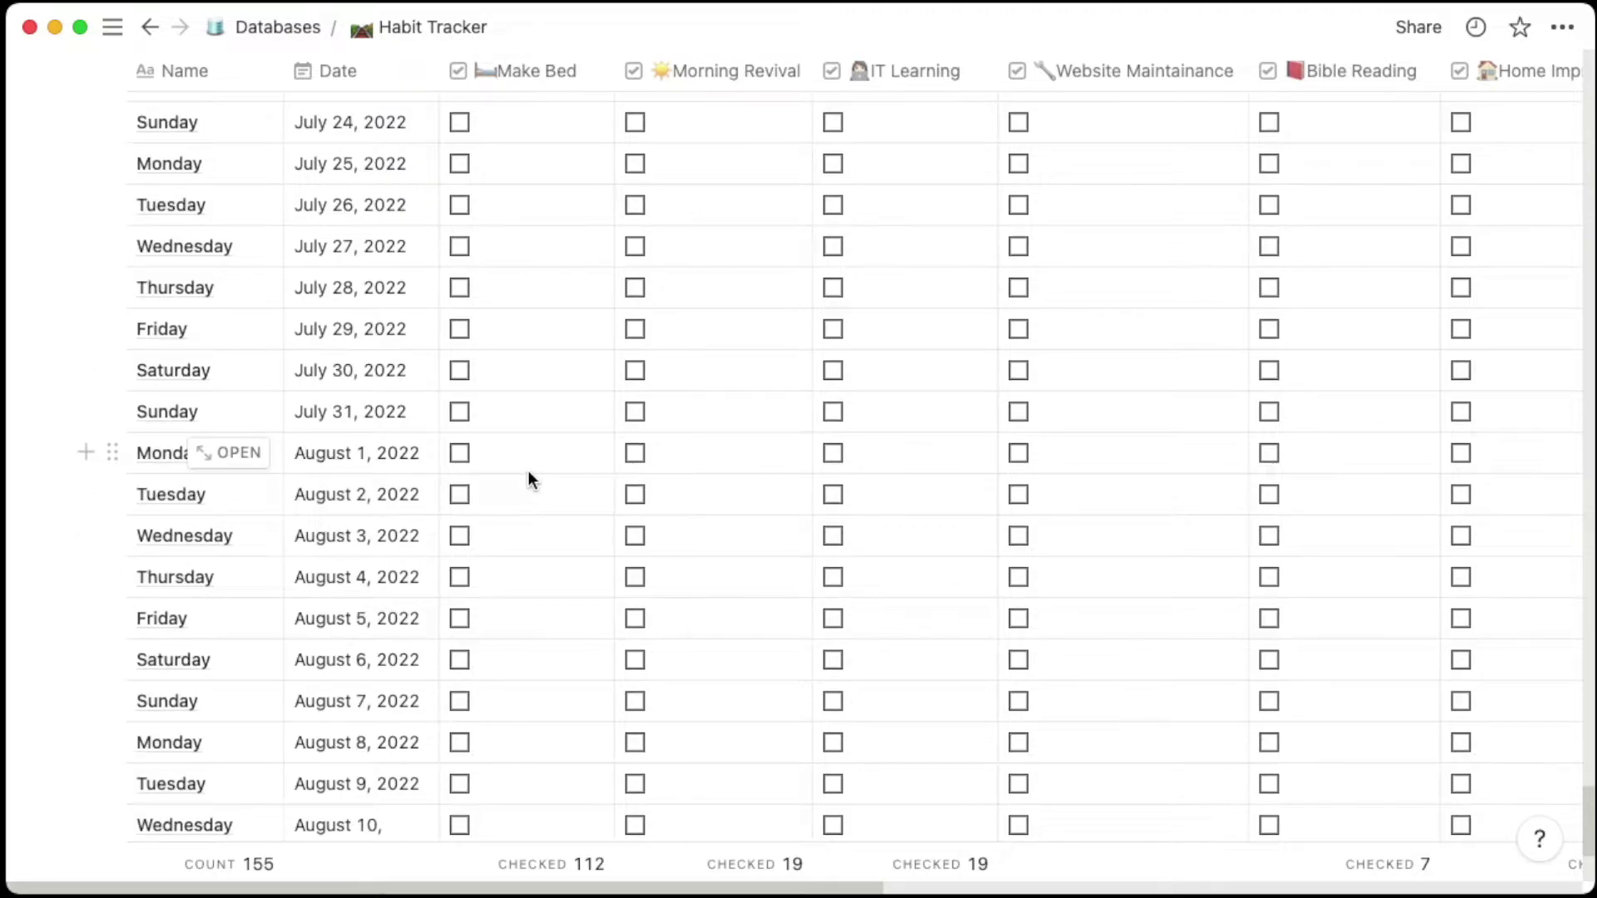
pyautogui.scroll(-5, 527, 471)
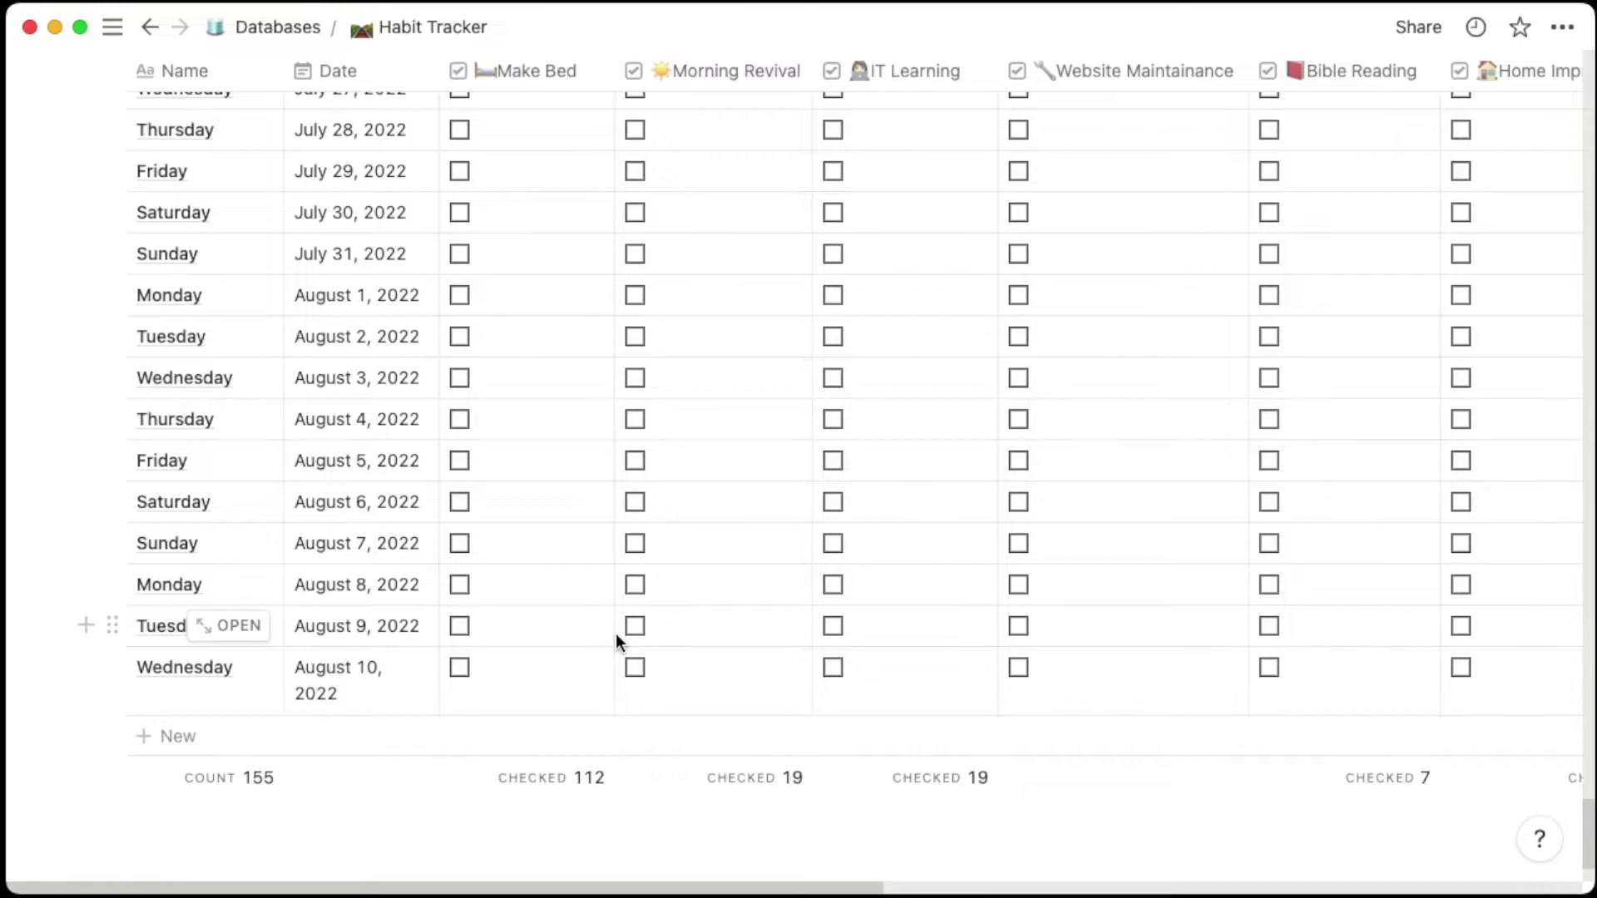
pyautogui.scroll(20, 615, 632)
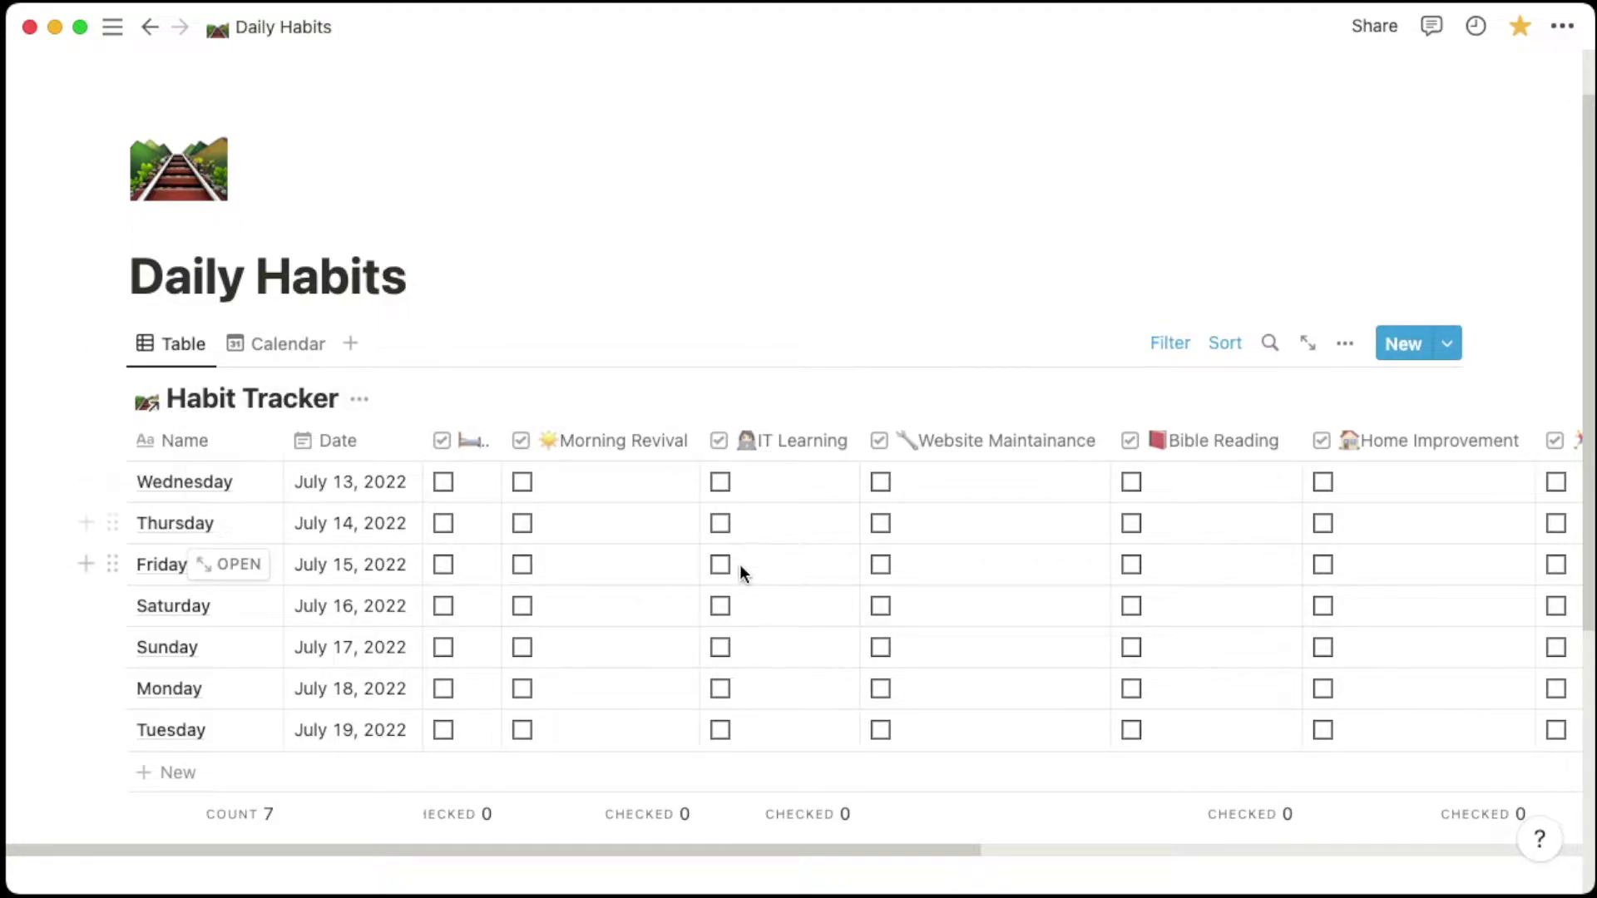
pyautogui.scroll(1, 740, 564)
pyautogui.scroll(-1, 672, 518)
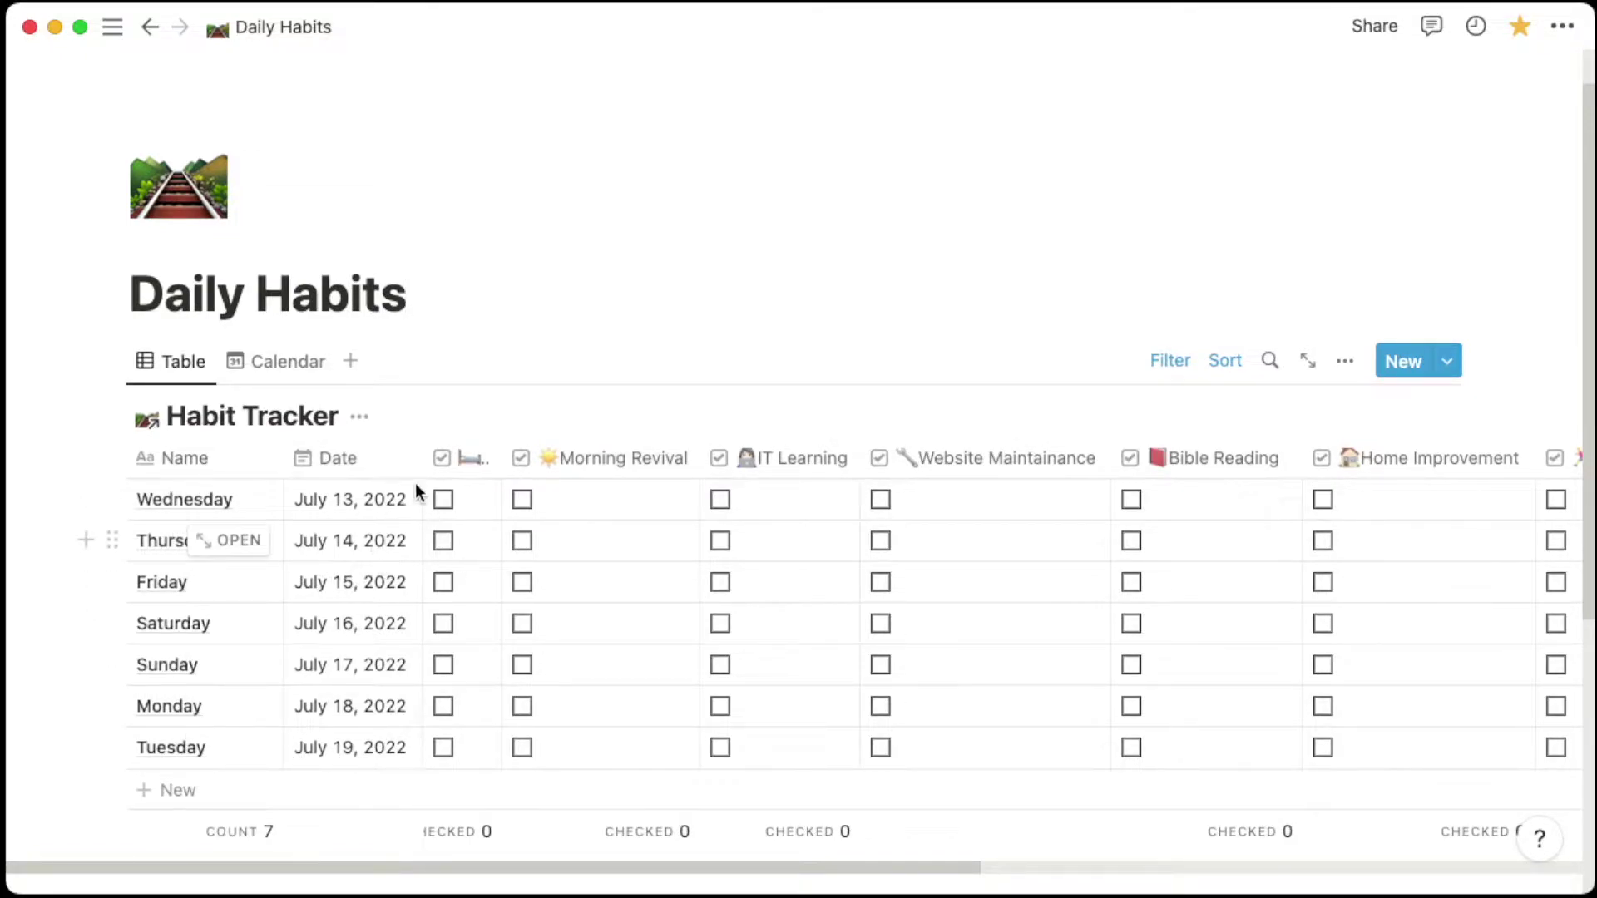
pyautogui.click(266, 416)
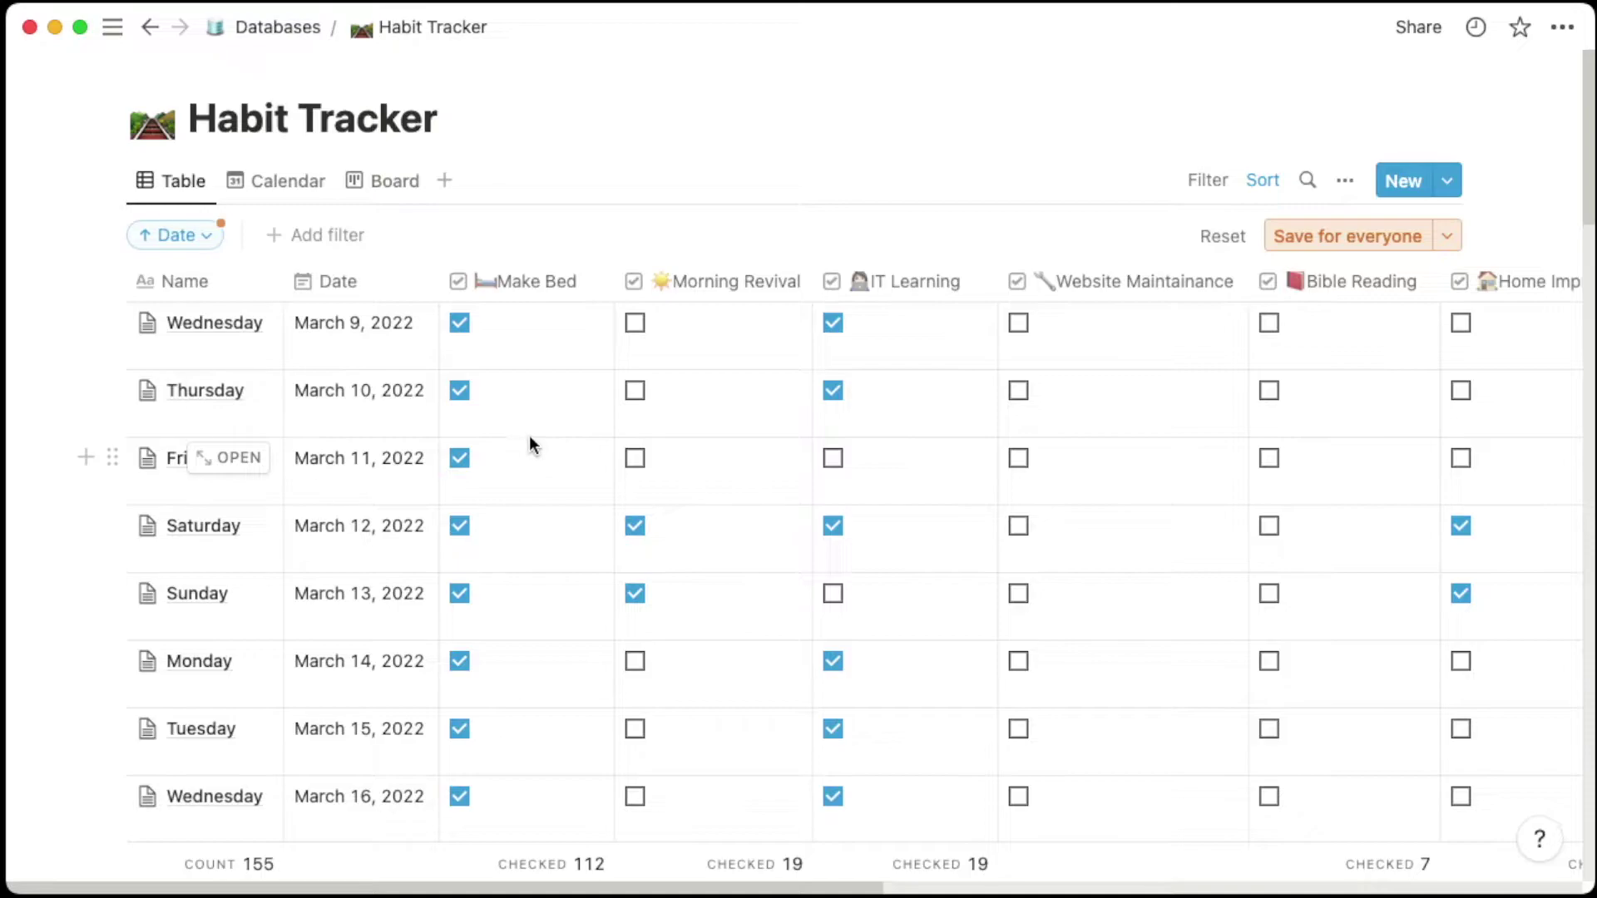
pyautogui.press('super+bracketleft')
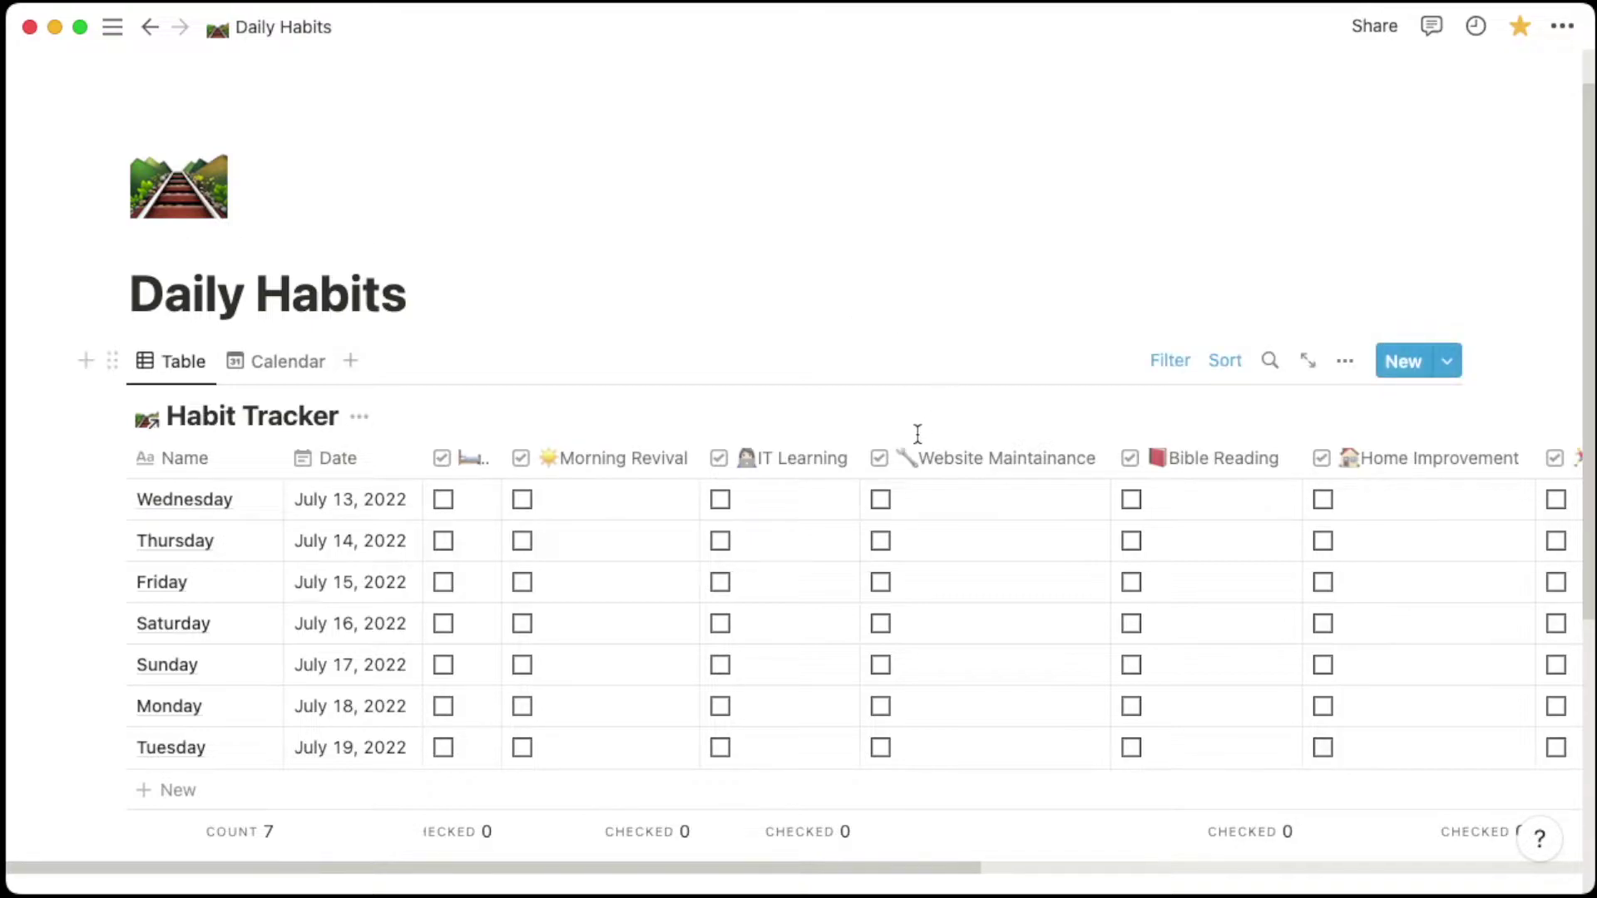
pyautogui.hscroll(10, 717, 549)
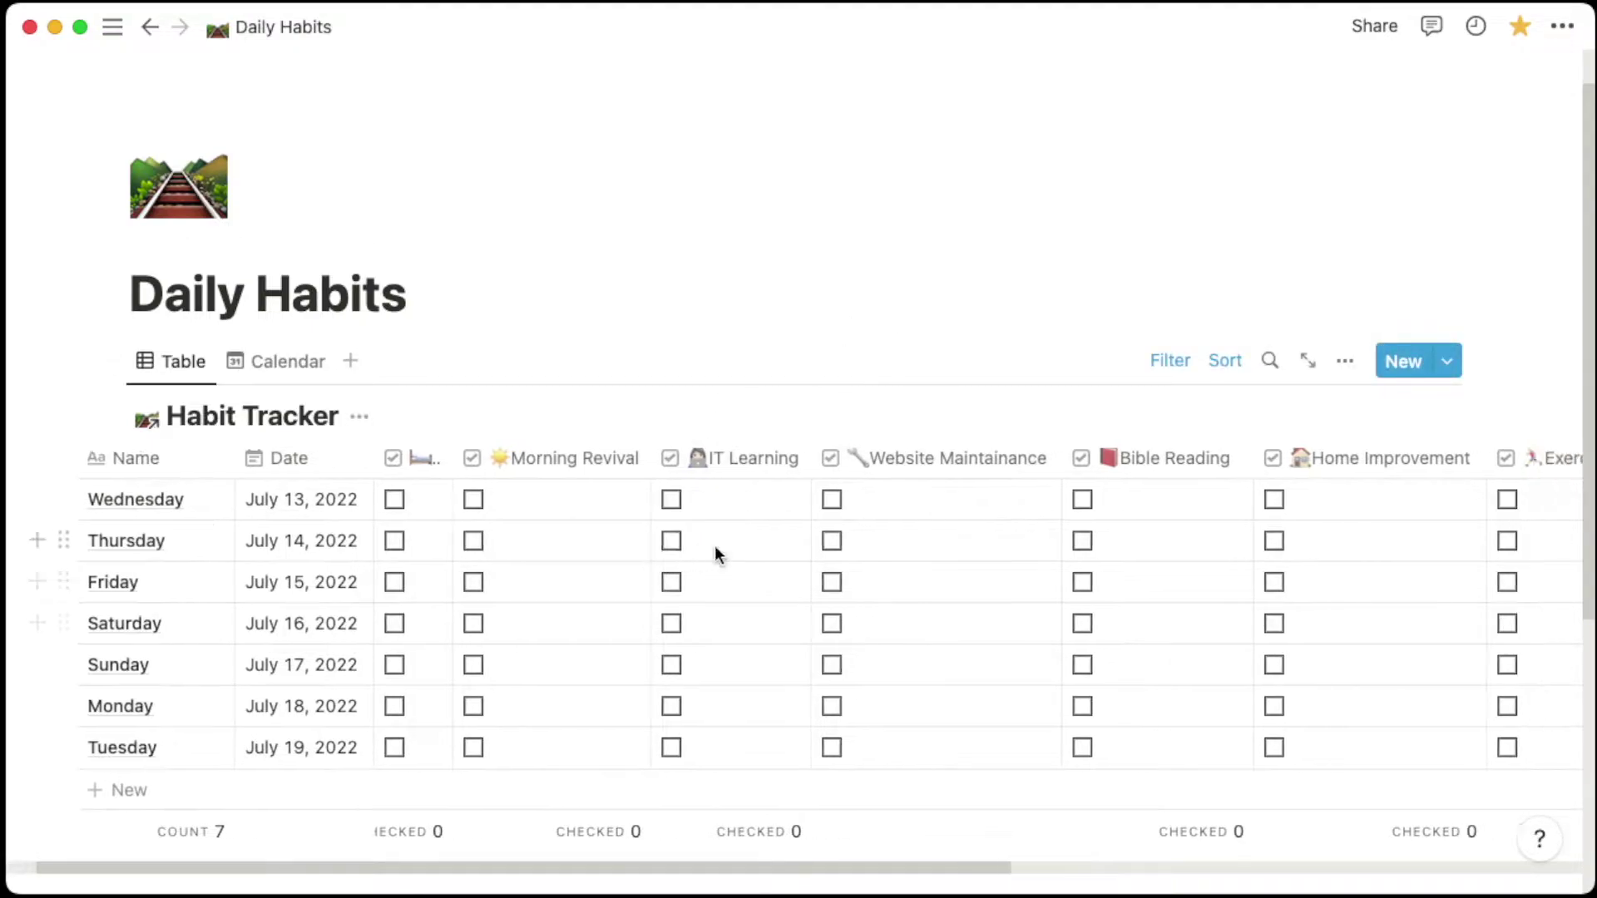
pyautogui.hscroll(-10, 721, 546)
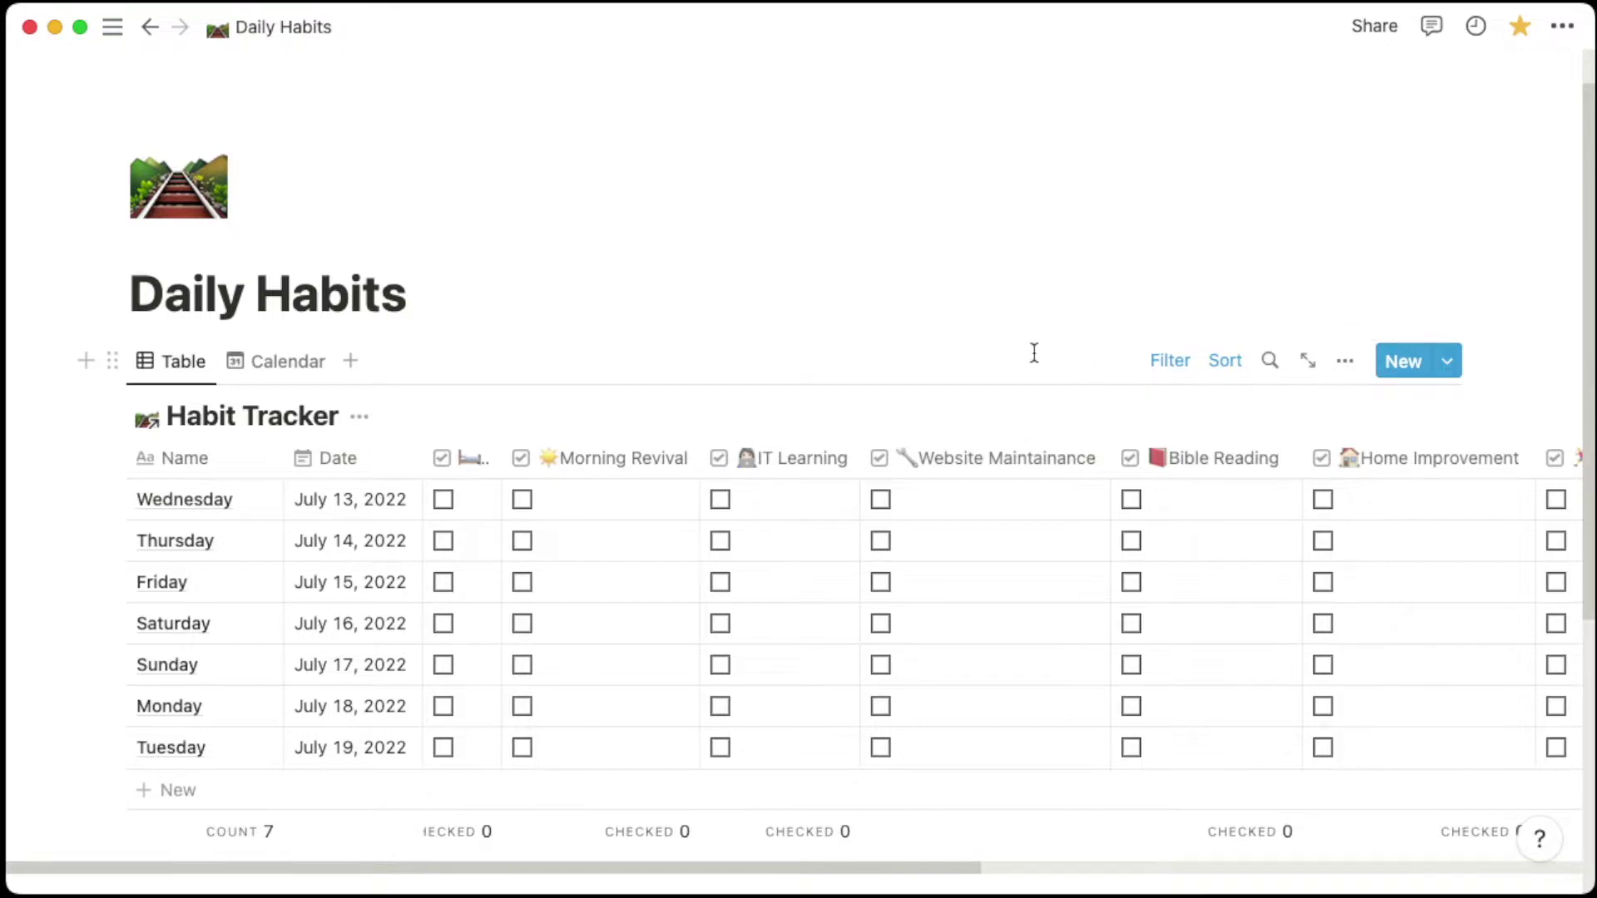
# - Turn off the Website Maintainance property in the table view's Properties list
pyautogui.click(1346, 364)
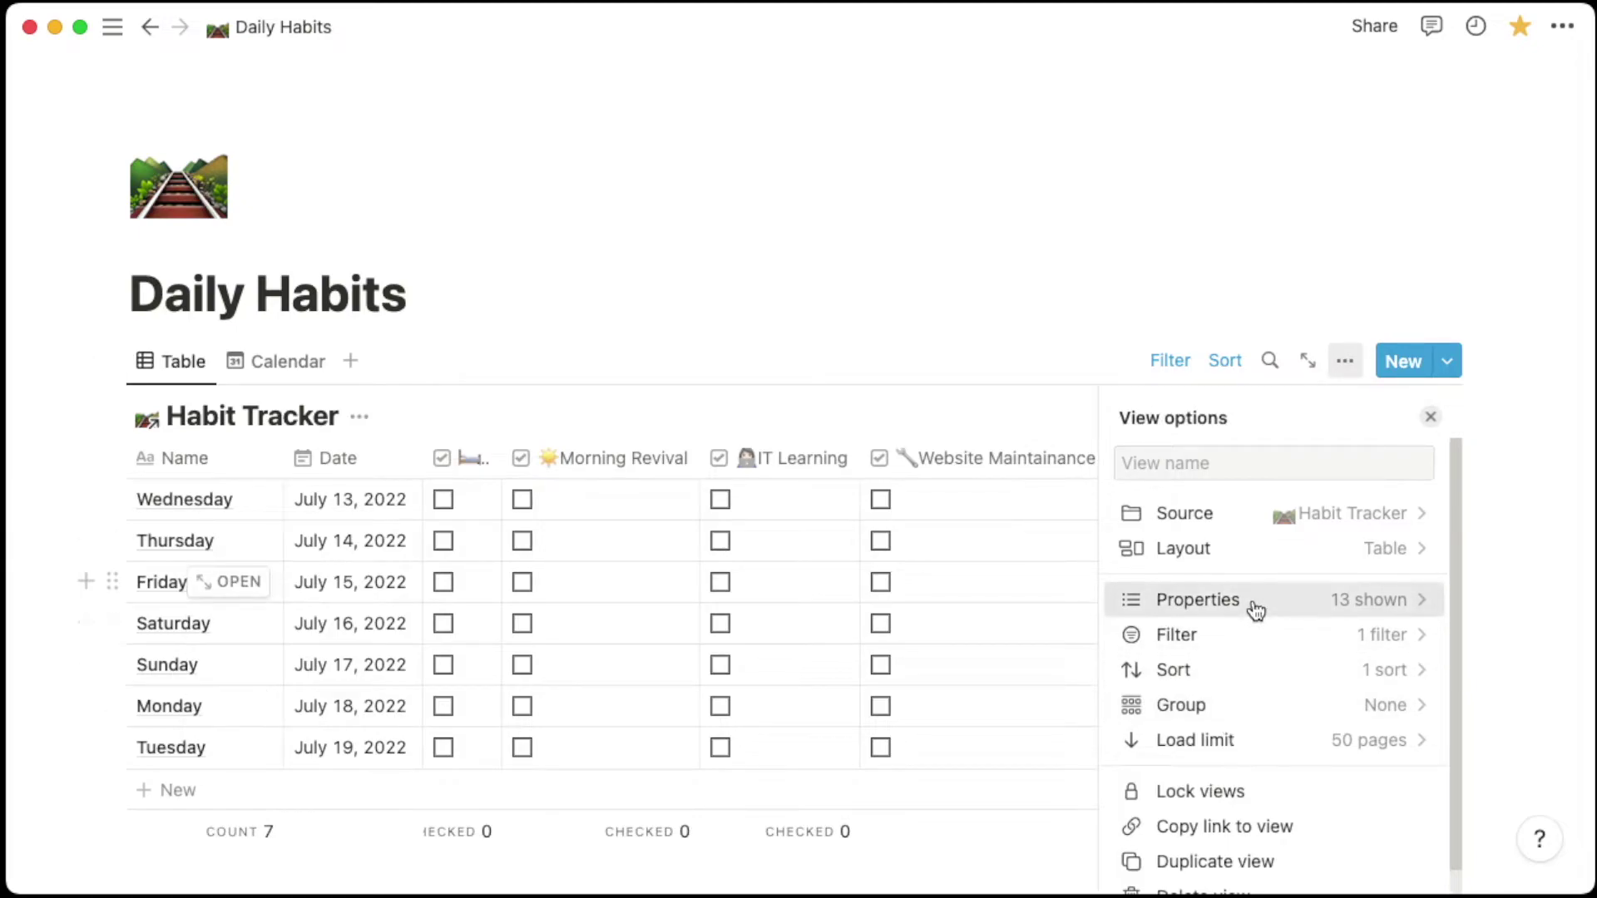
pyautogui.click(1256, 611)
pyautogui.scroll(-1, 1271, 649)
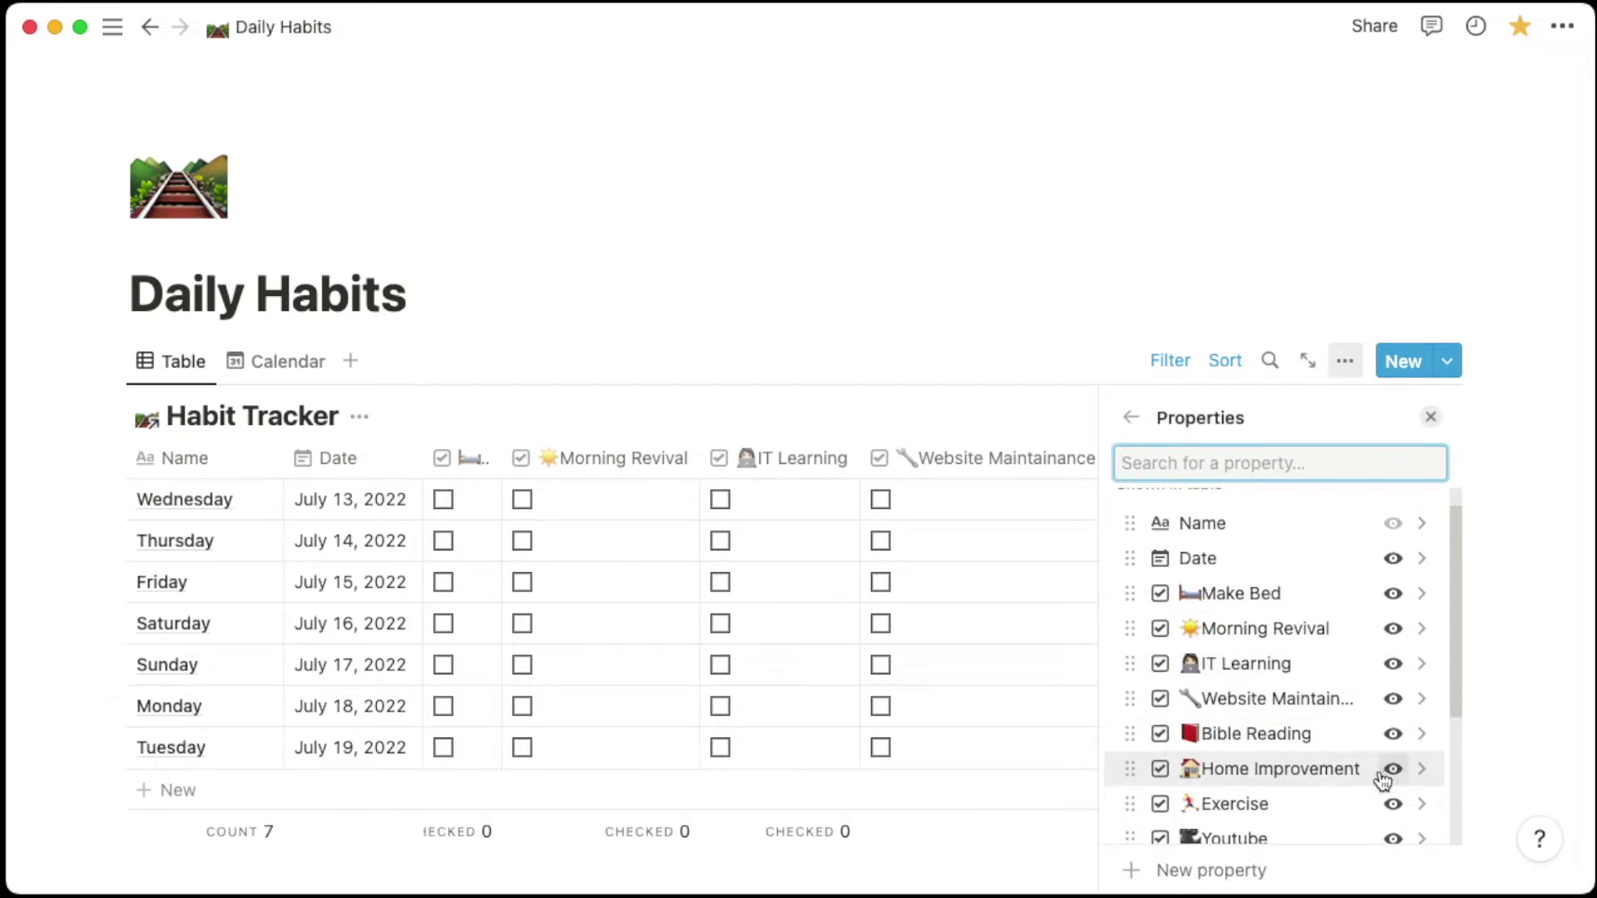
pyautogui.click(1393, 699)
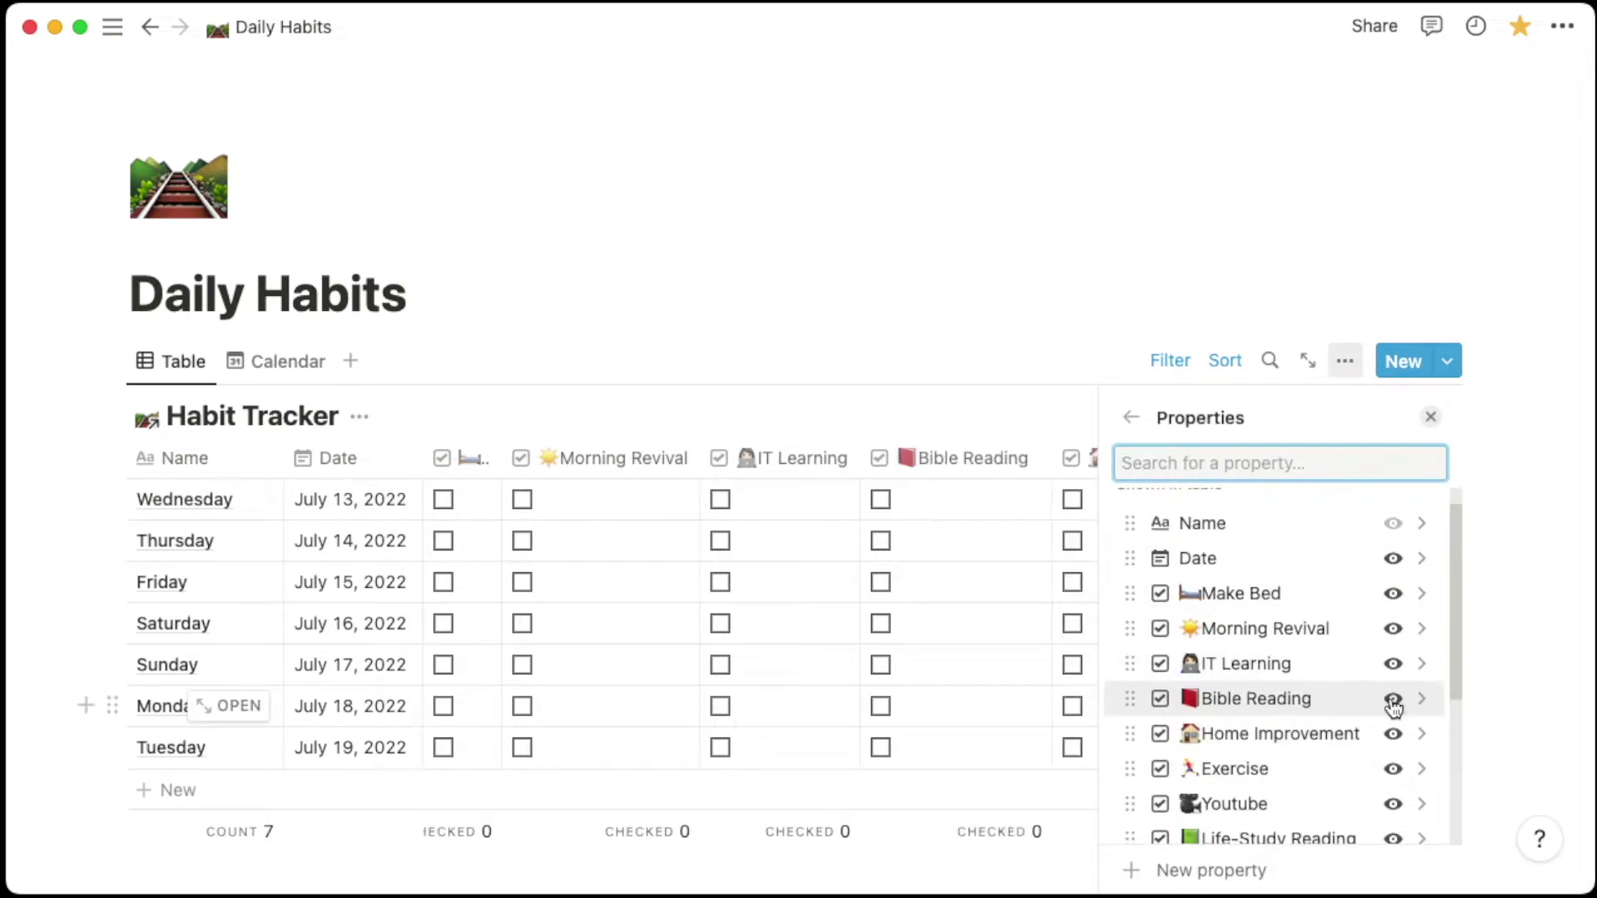
pyautogui.click(845, 280)
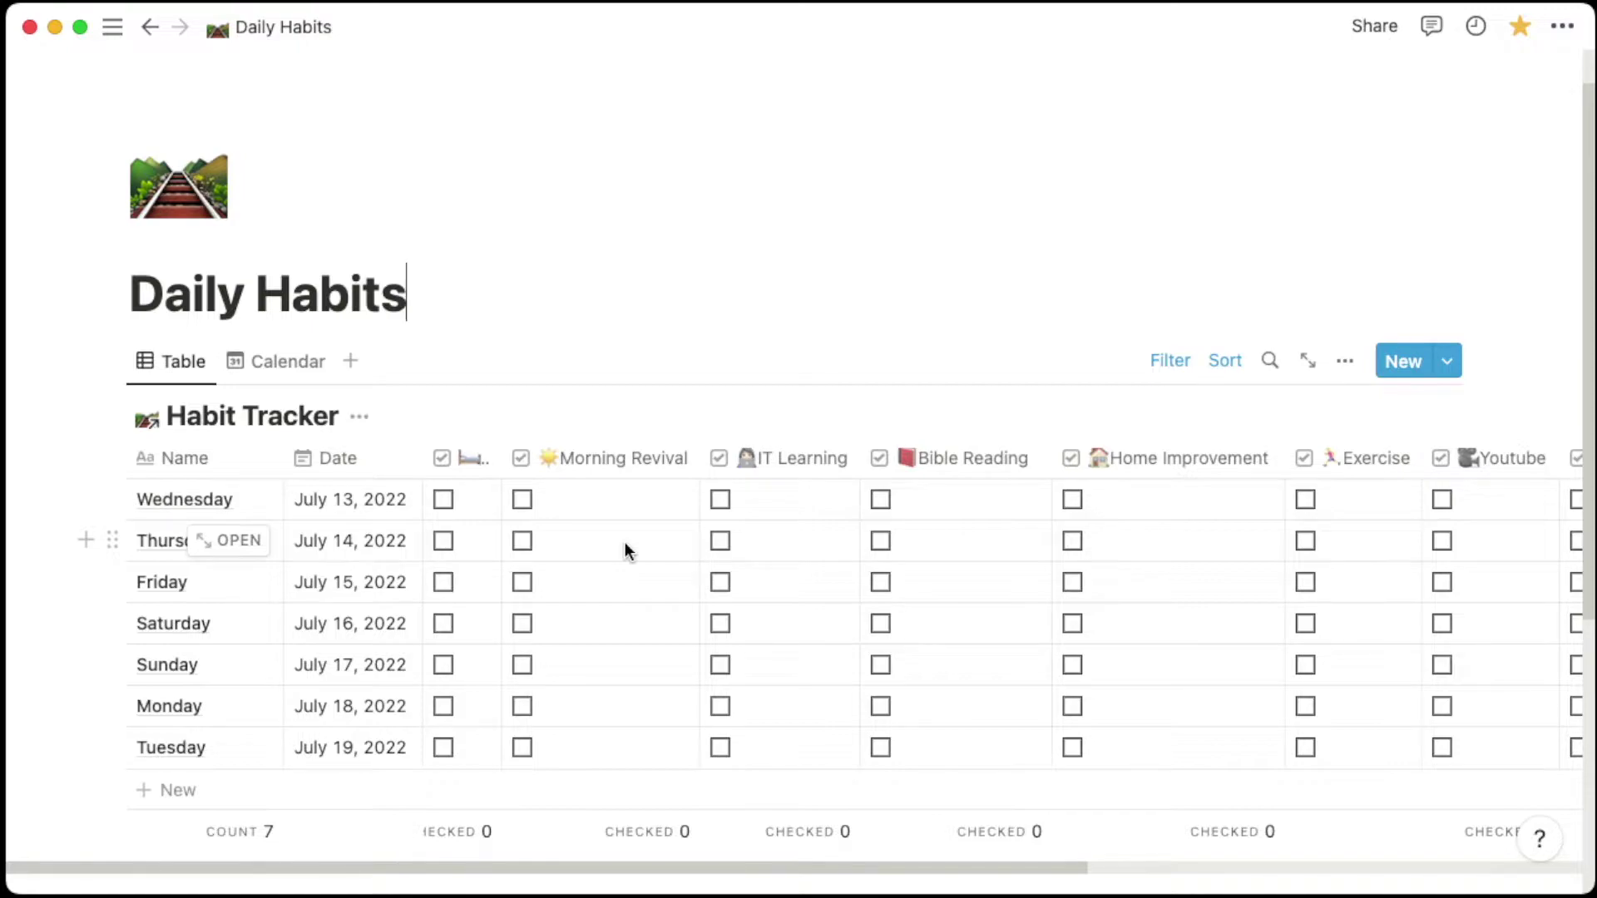
# - Open the Habit Tracker database as a full page and scroll through its rows
pyautogui.click(264, 421)
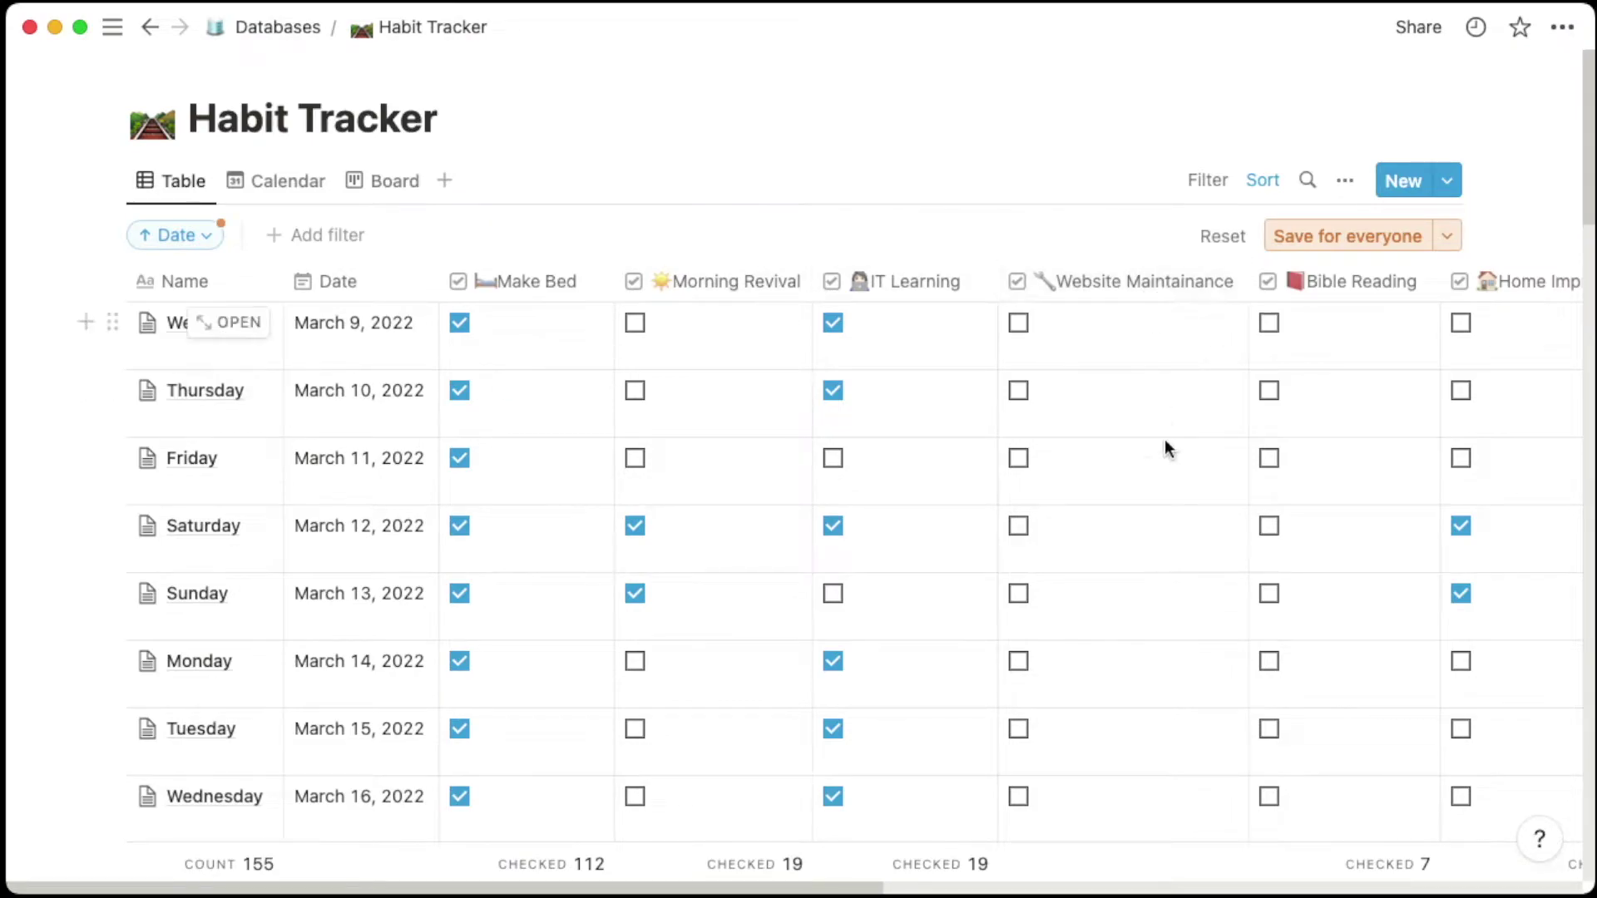
pyautogui.scroll(-20, 1164, 436)
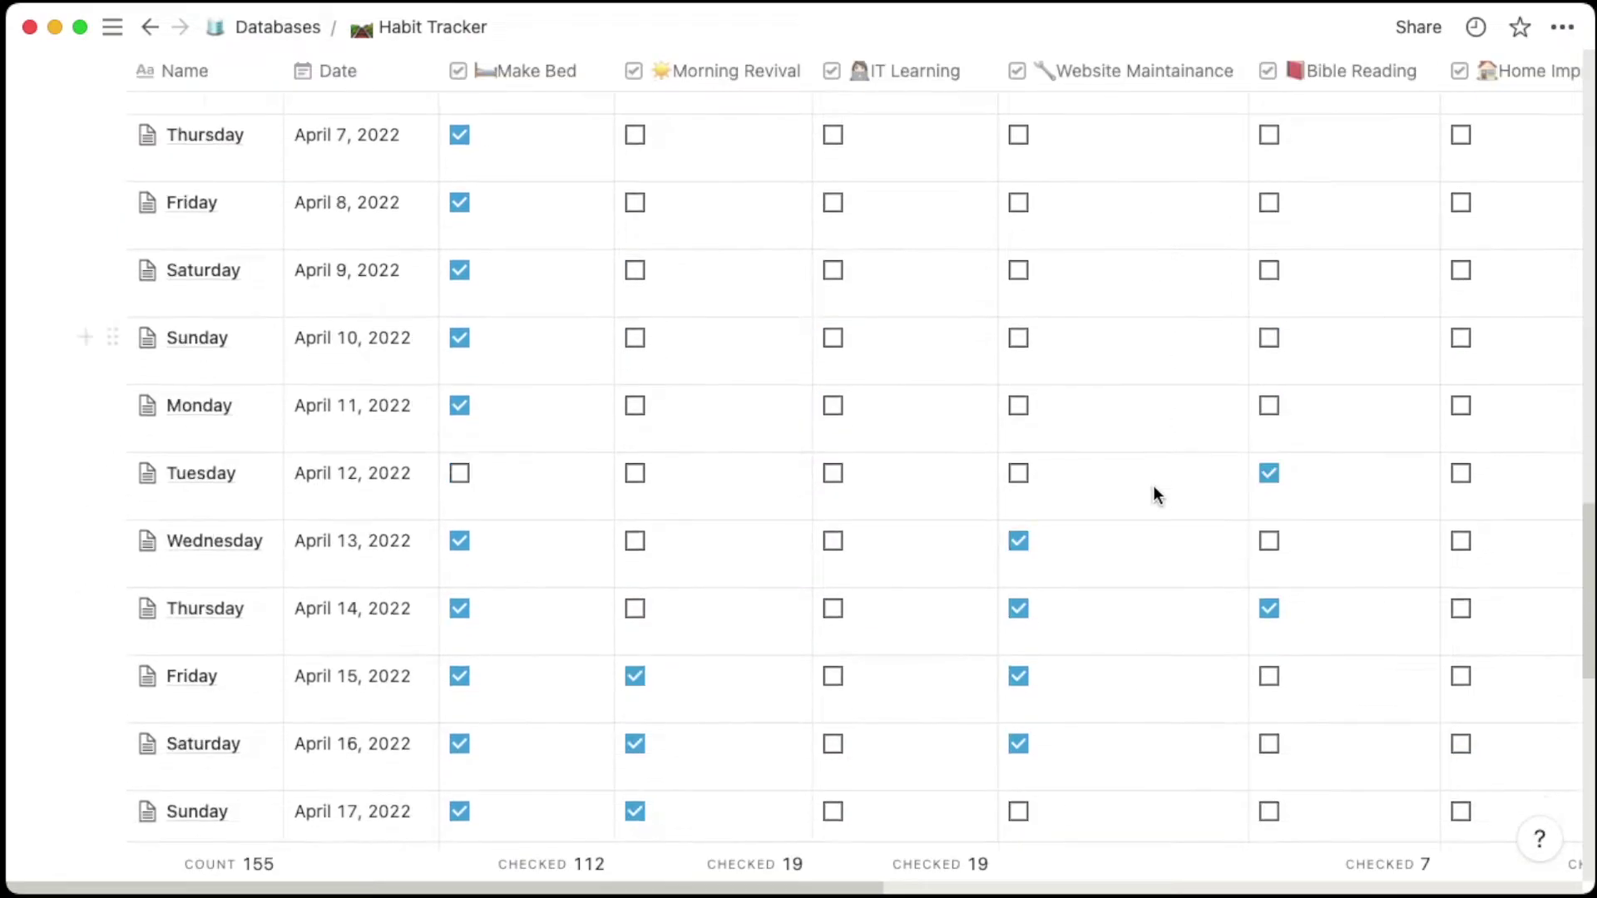
pyautogui.scroll(-2, 1152, 486)
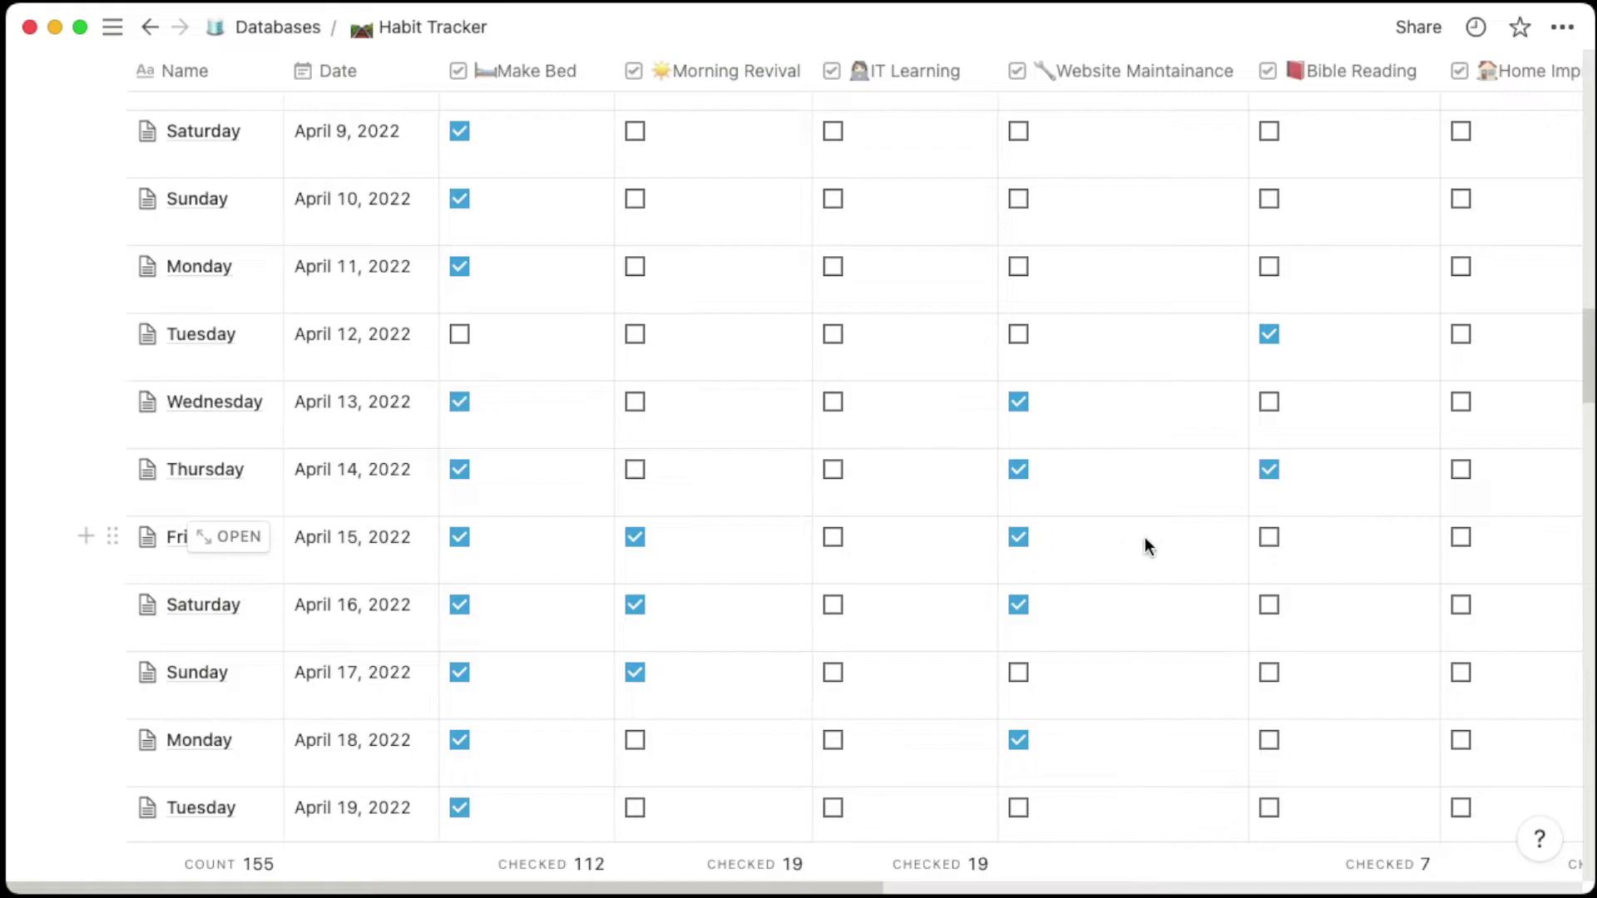
pyautogui.scroll(1, 1148, 537)
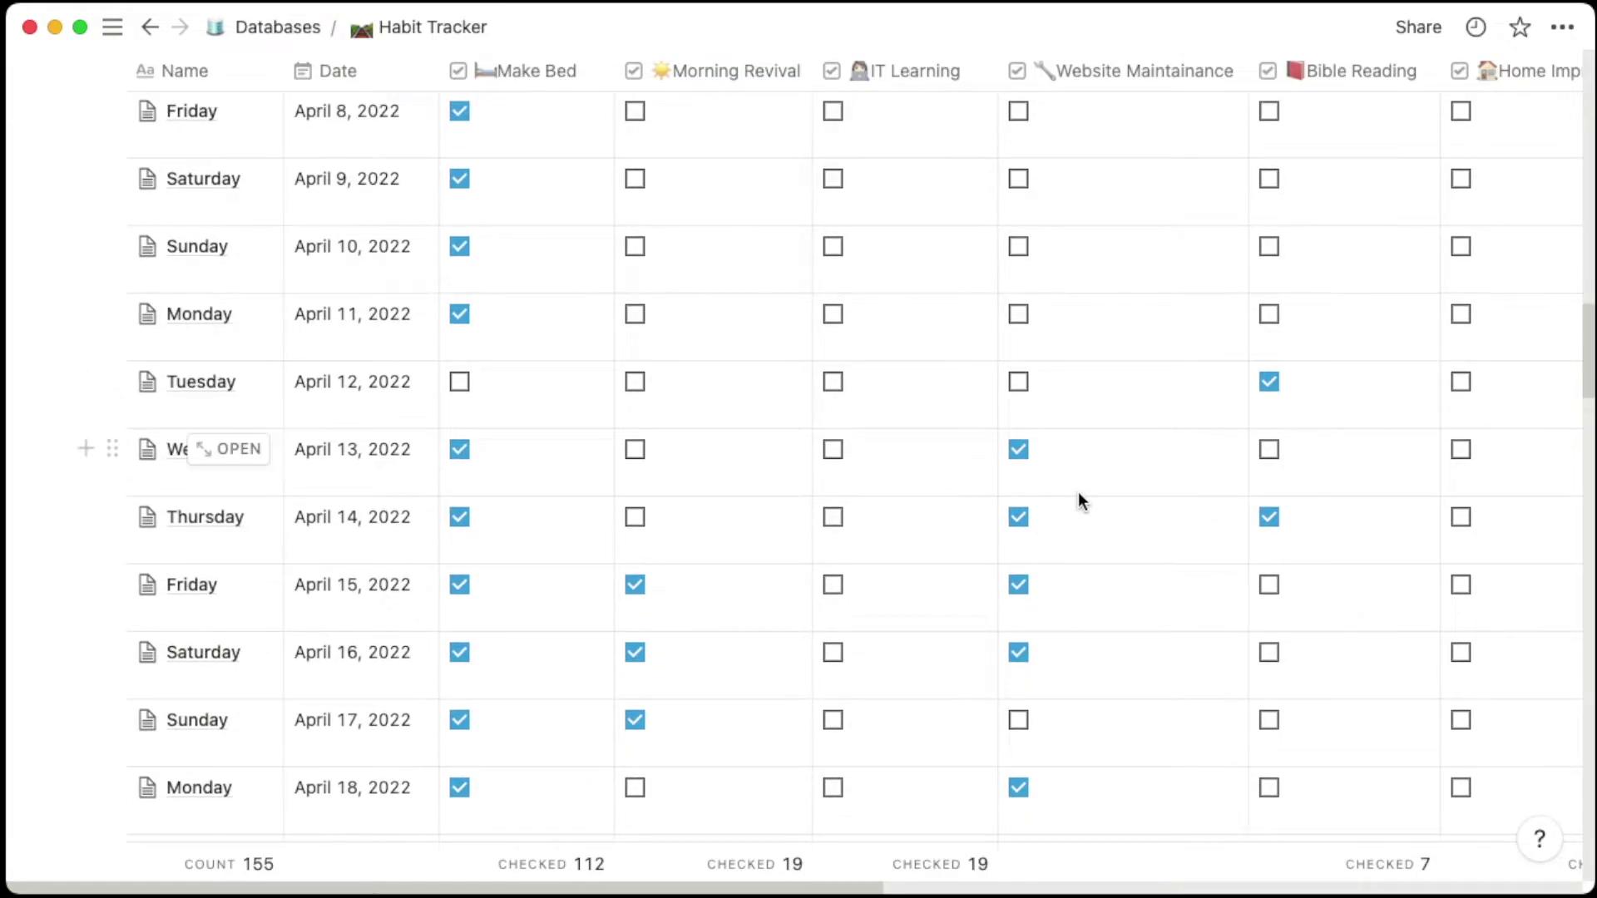
pyautogui.scroll(-8, 1082, 498)
pyautogui.scroll(20, 1066, 474)
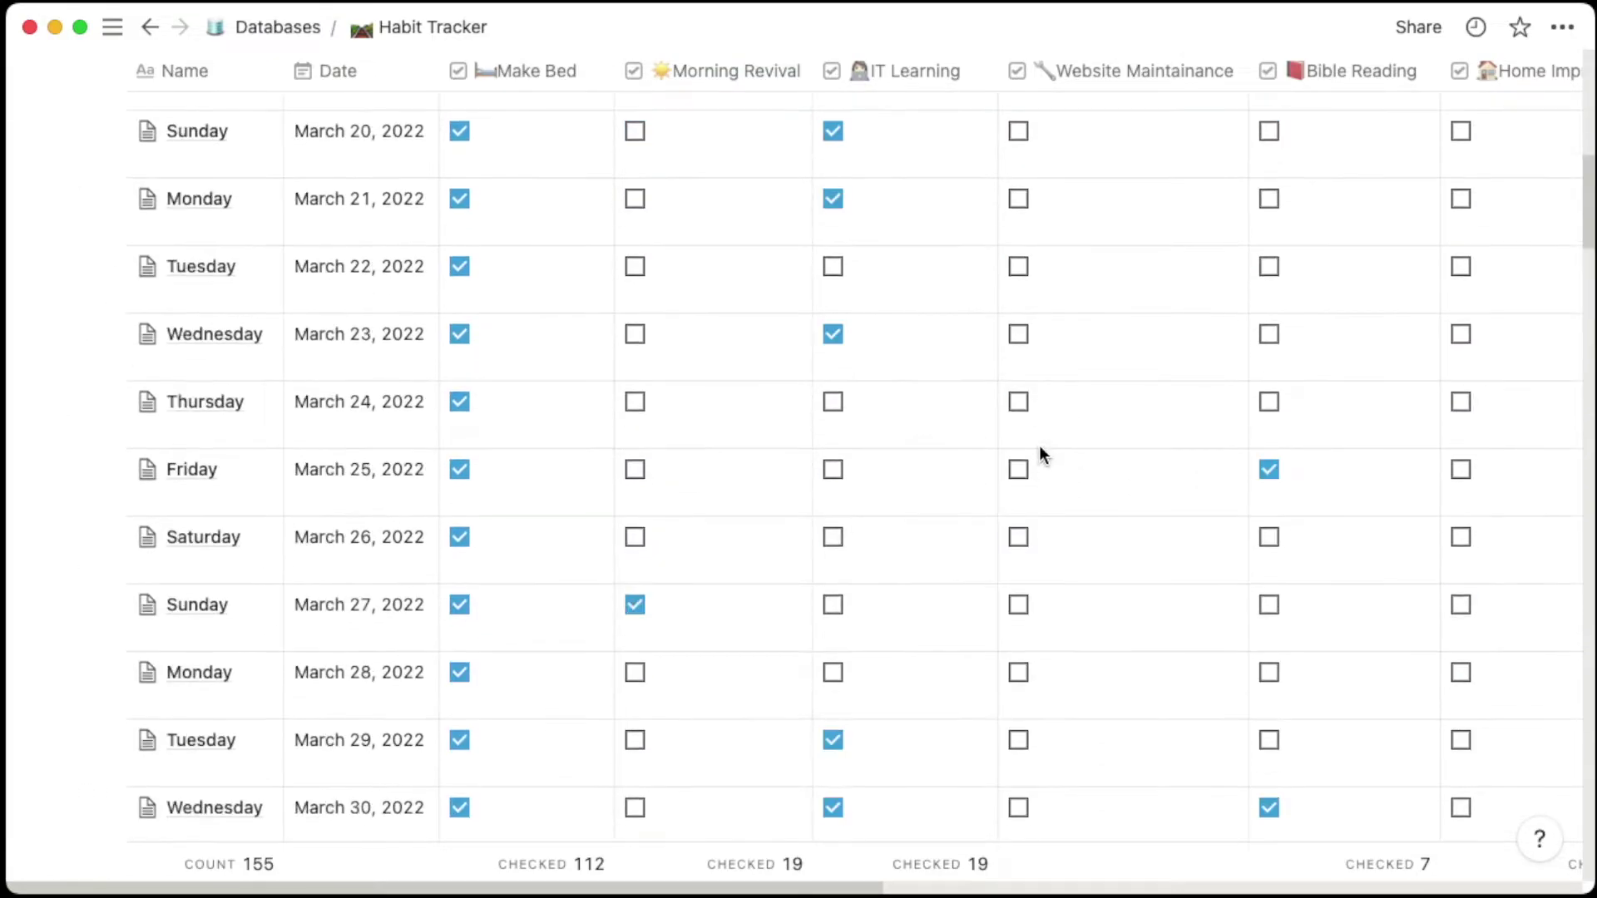
pyautogui.scroll(10, 1039, 446)
# - Return to Daily Habits, reopen the full Habit Tracker and add a new day row
pyautogui.press('super+bracketleft')
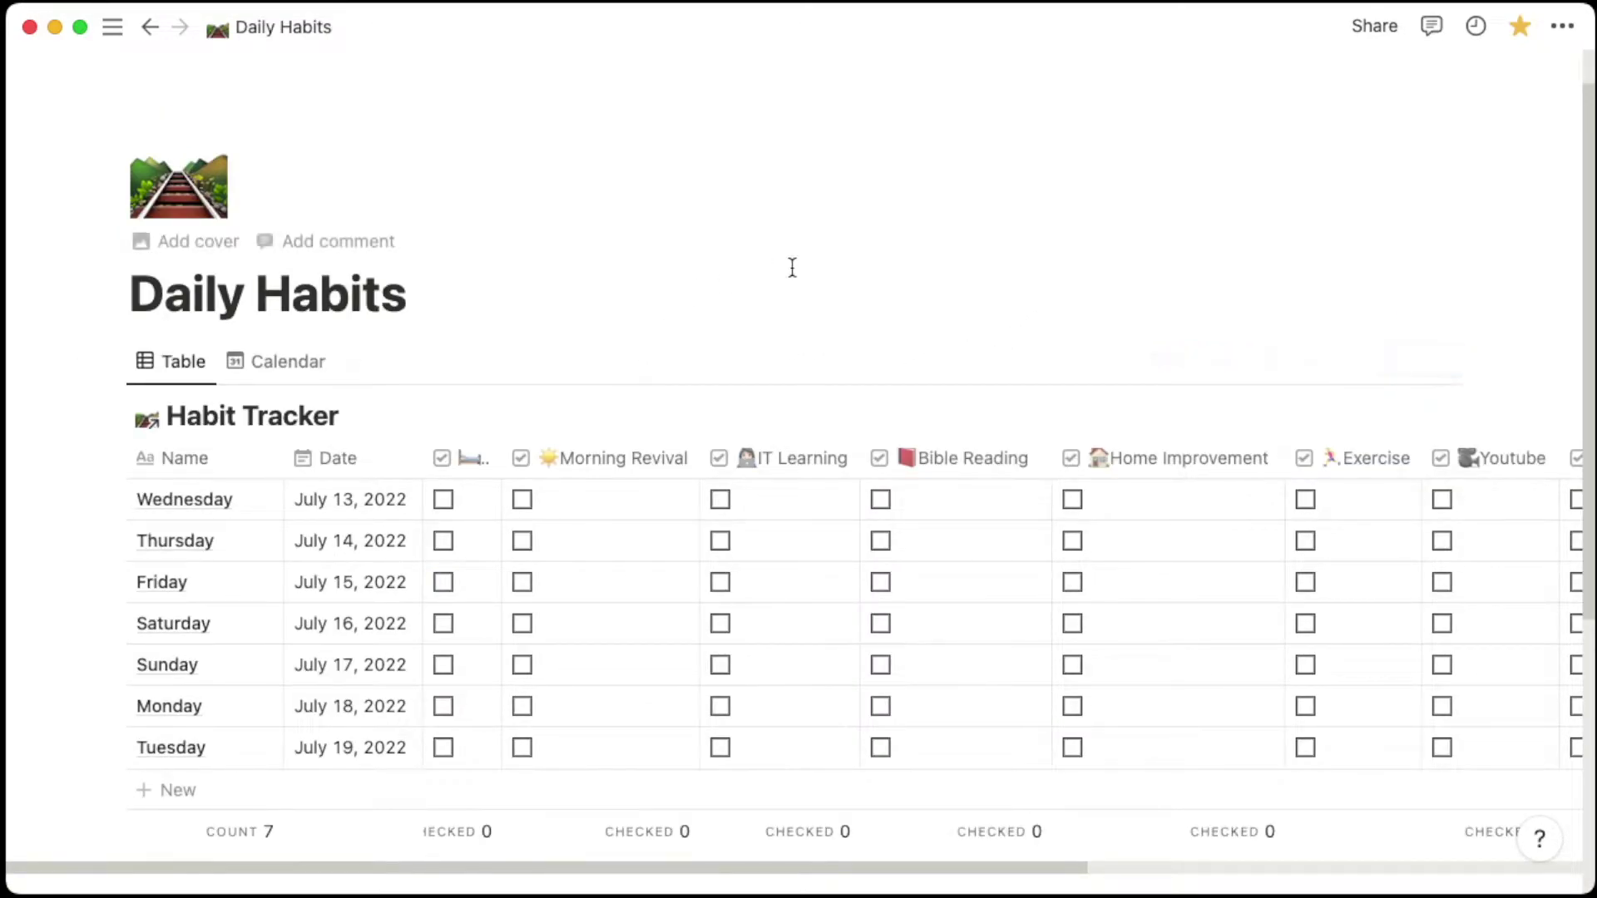
pyautogui.scroll(1, 511, 183)
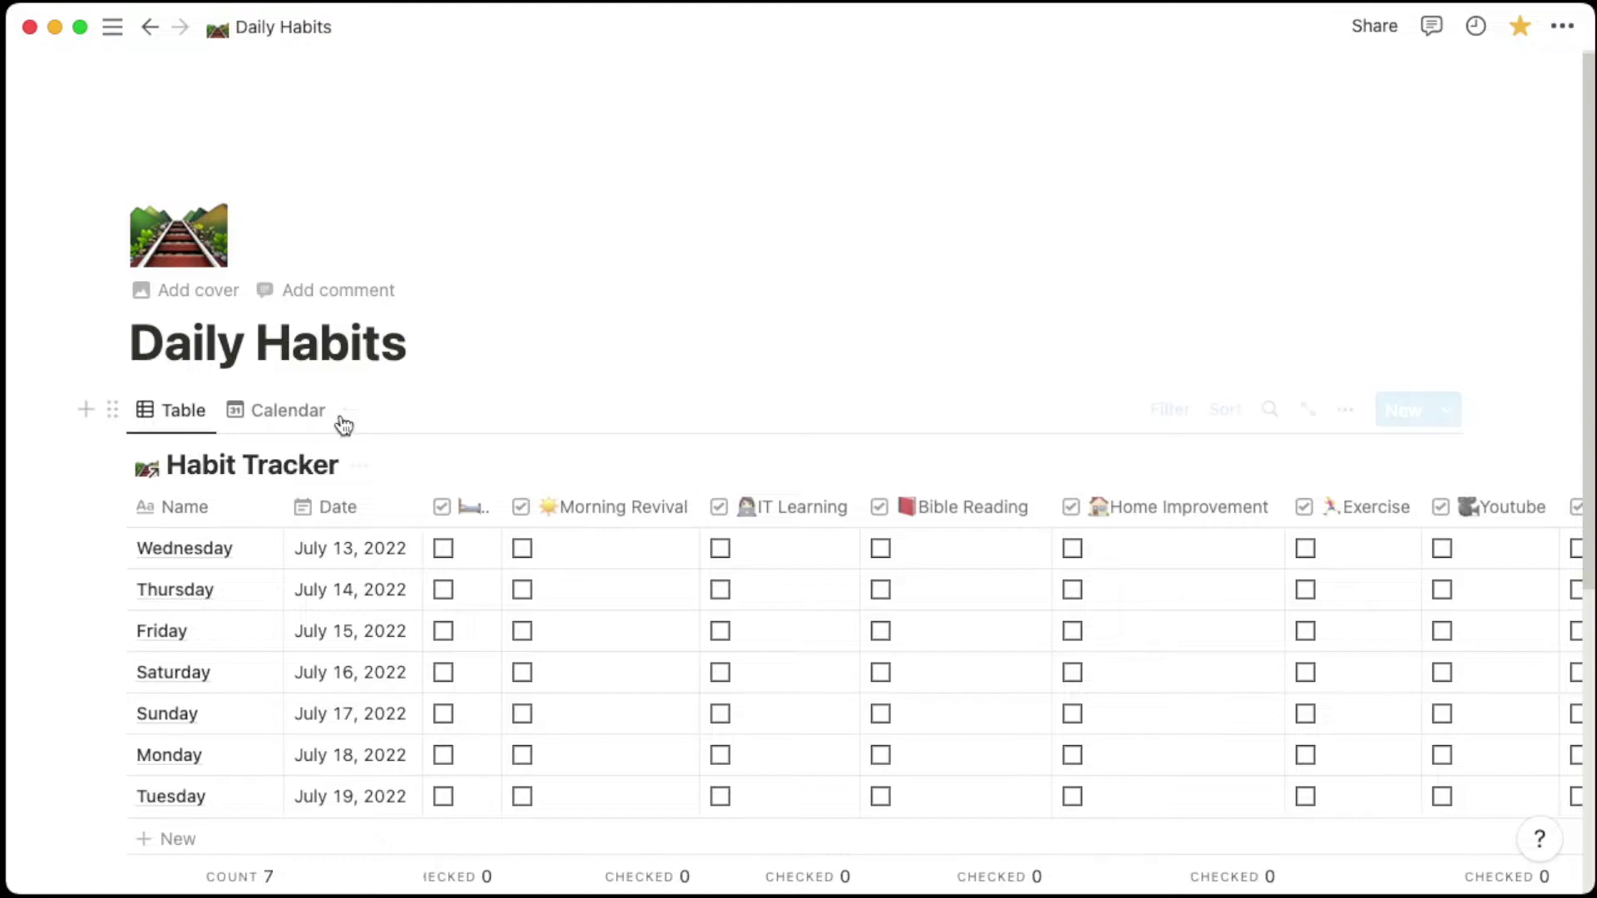
pyautogui.click(267, 467)
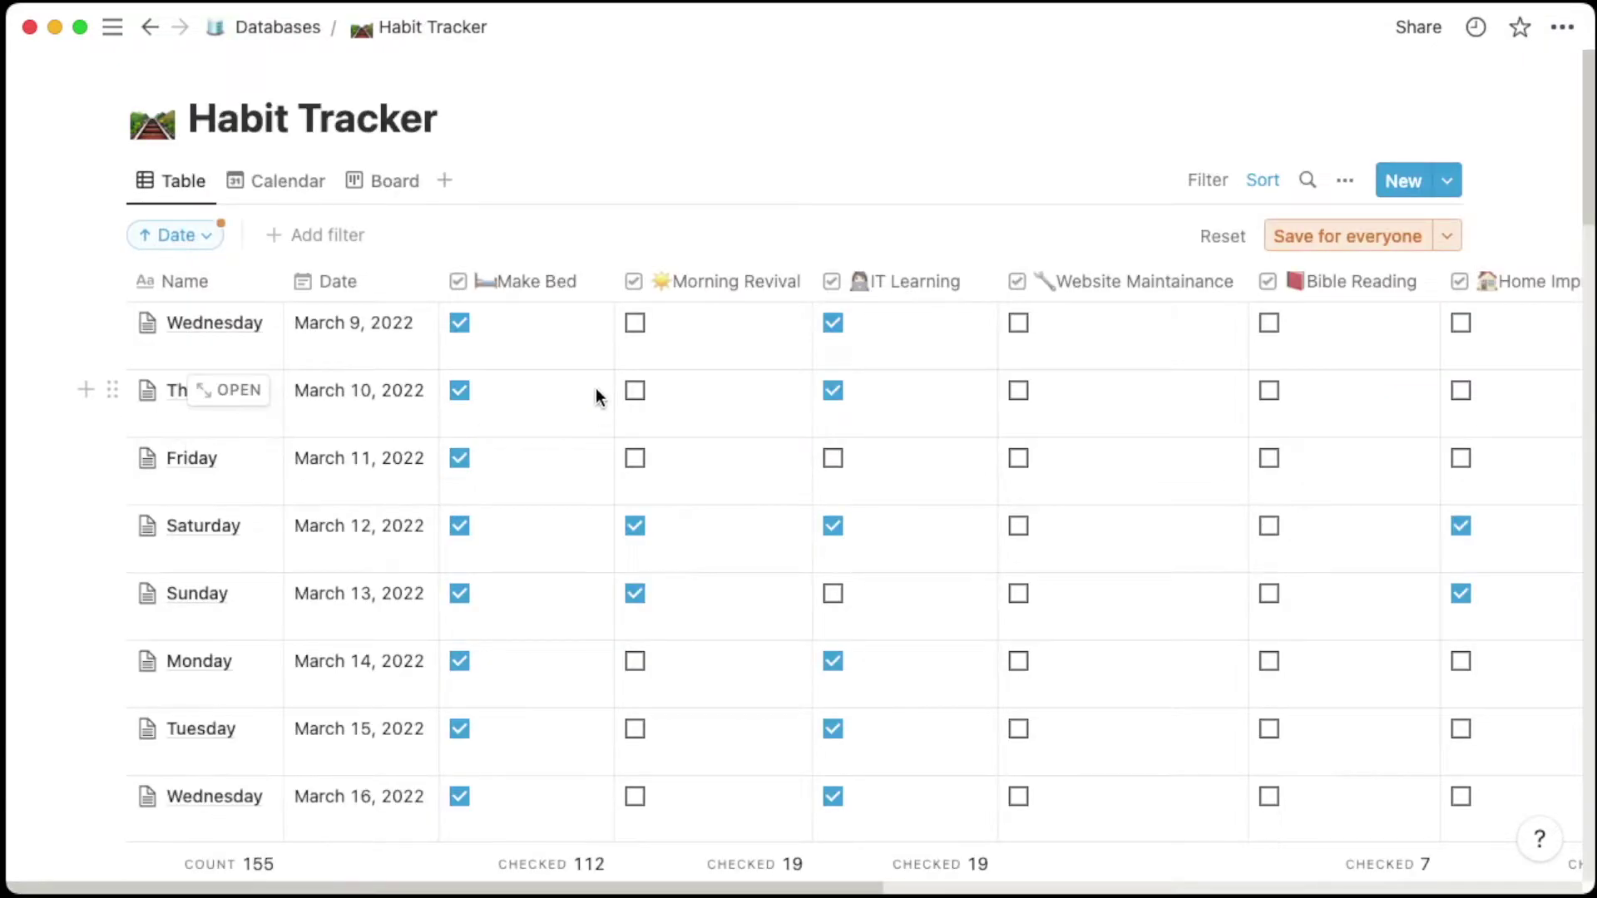
pyautogui.scroll(-20, 672, 457)
pyautogui.scroll(-20, 674, 460)
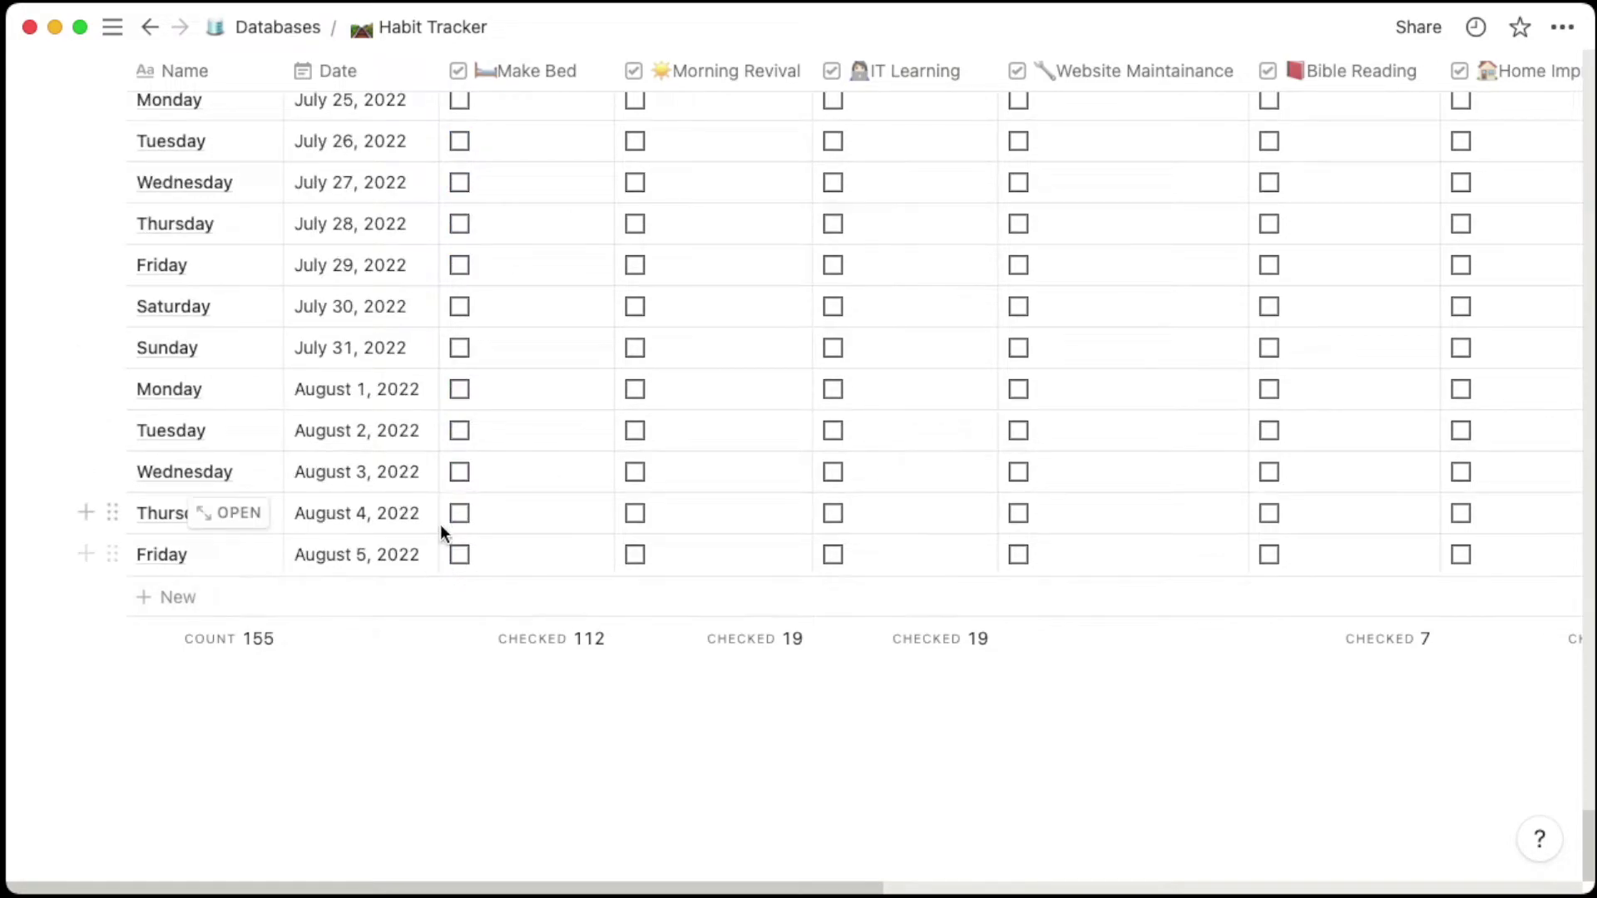
pyautogui.click(783, 613)
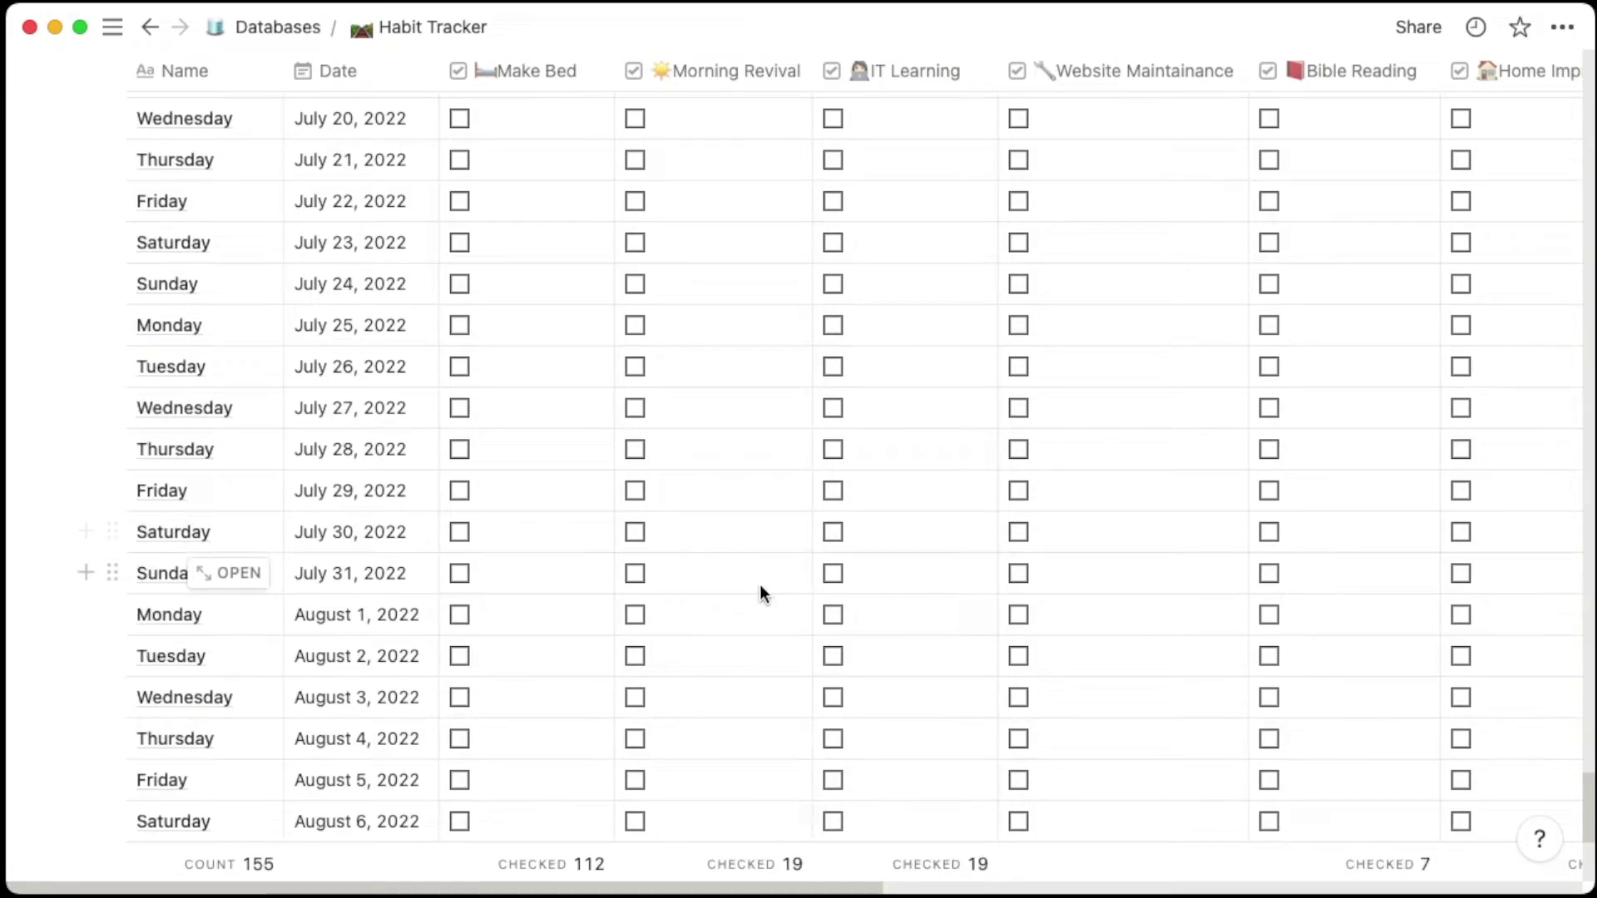
pyautogui.scroll(-2, 675, 528)
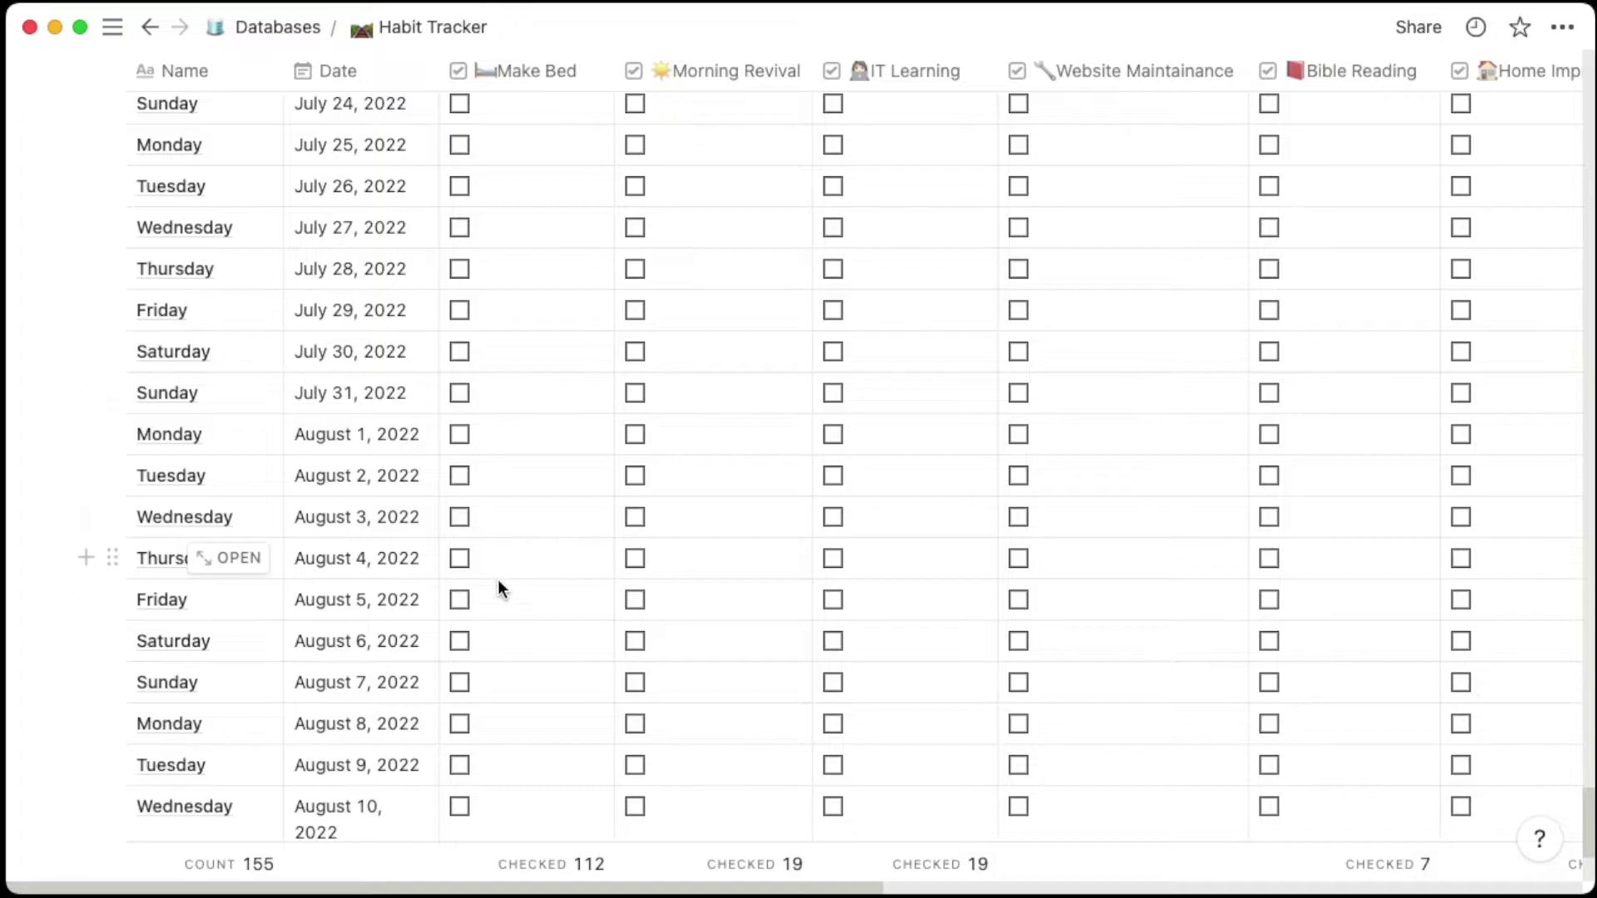
pyautogui.scroll(-5, 665, 520)
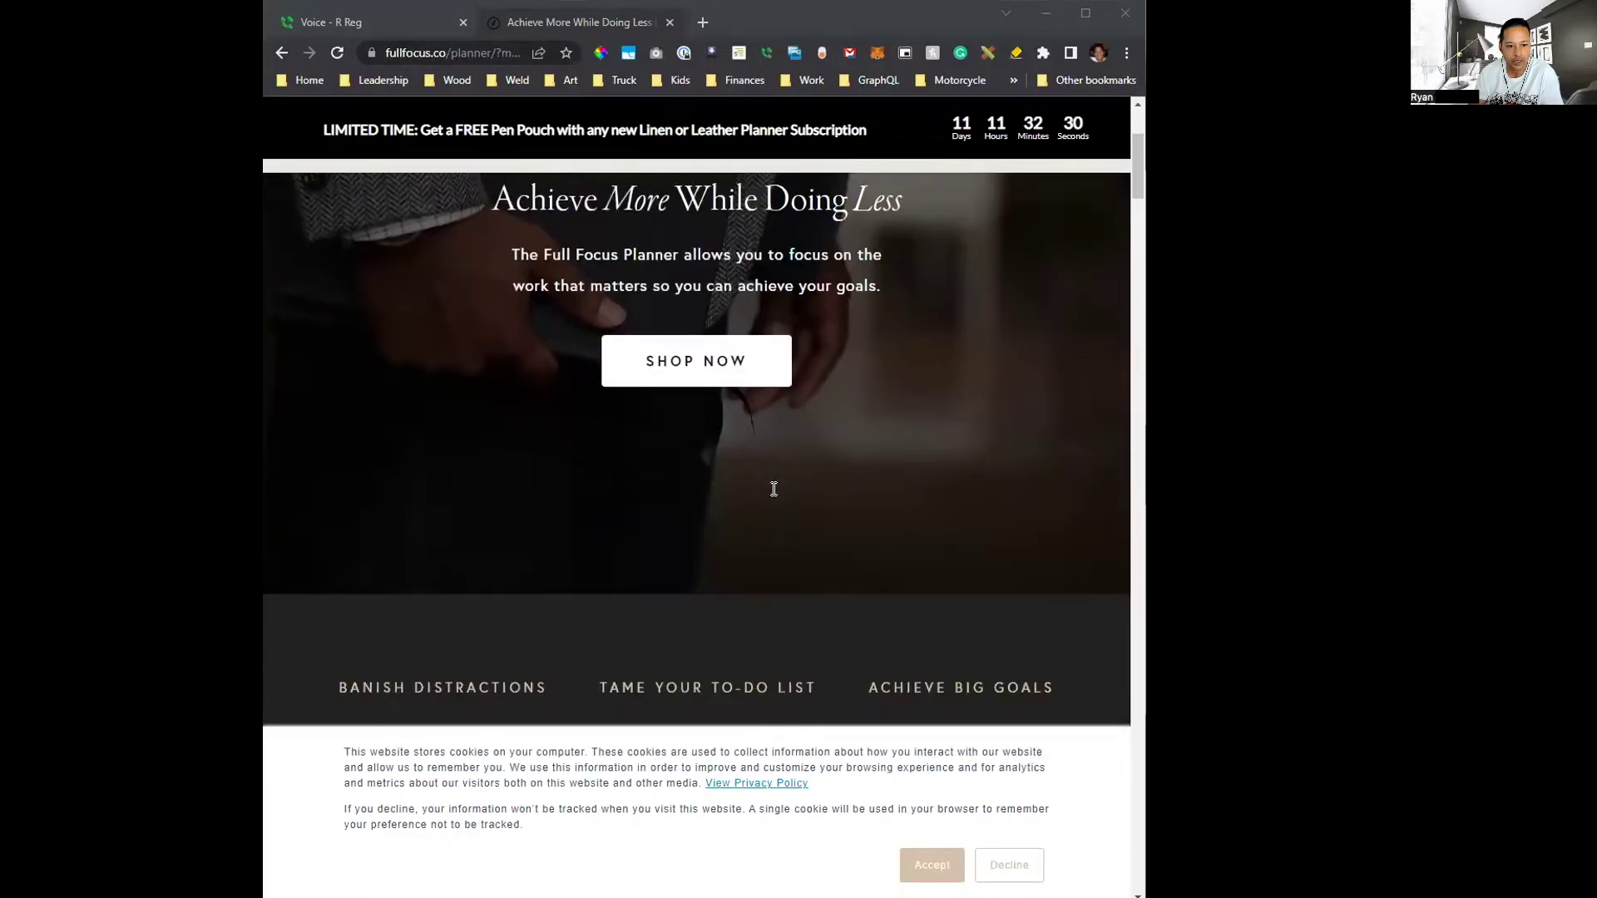
# - Accept the cookie banner on the fullfocus.co planner page and keep reading down
pyautogui.scroll(-2, 774, 489)
pyautogui.click(931, 865)
pyautogui.scroll(-8, 873, 554)
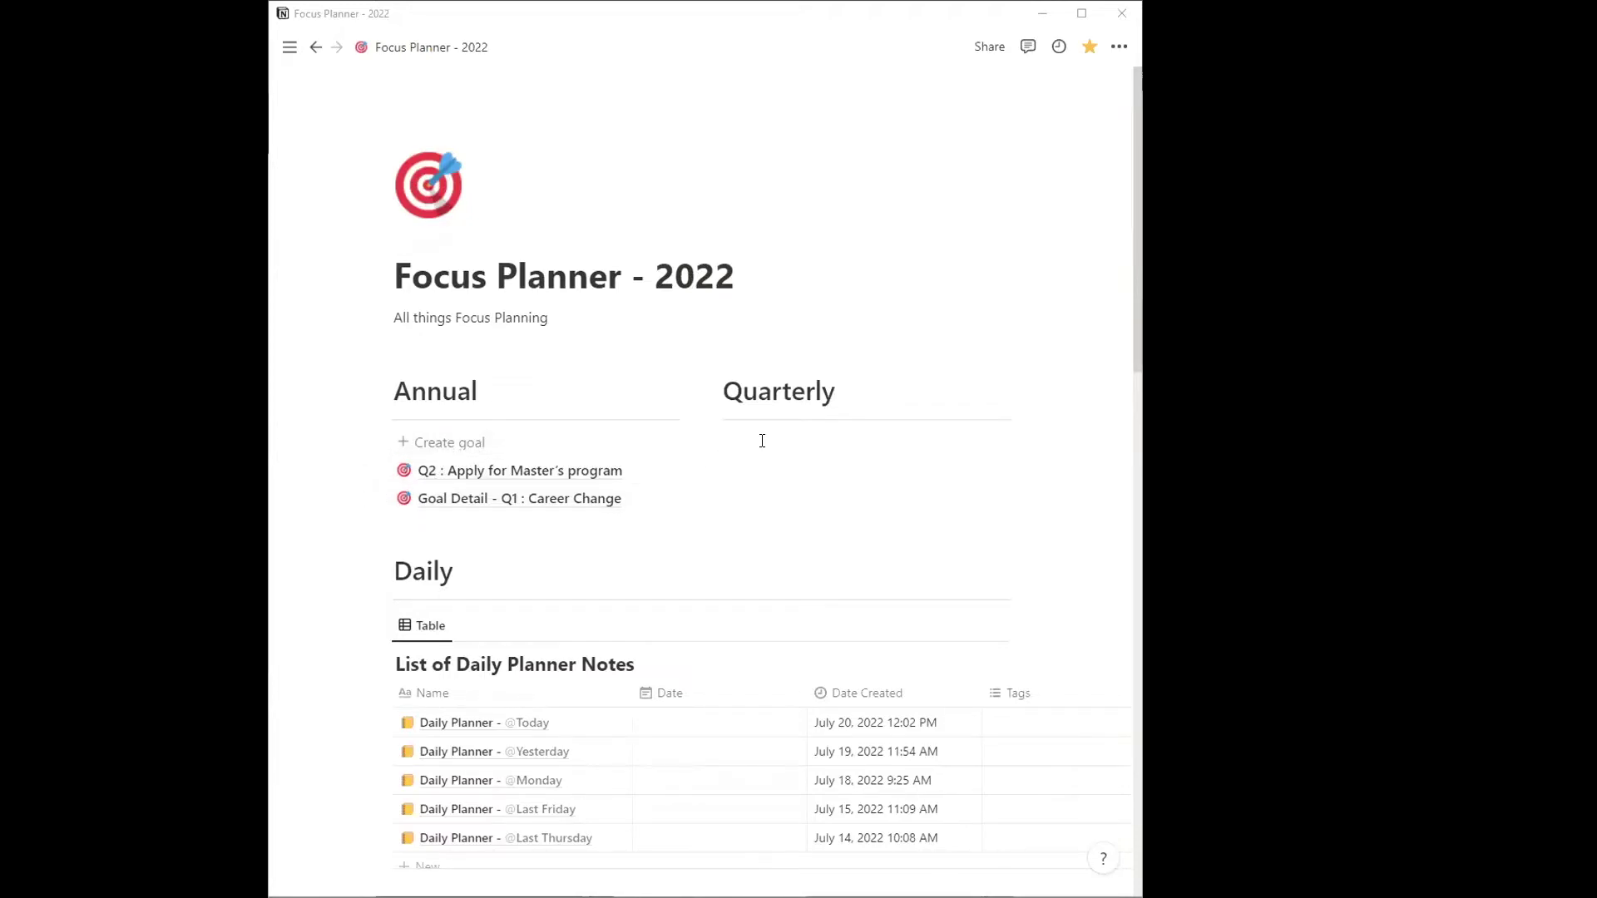
# - Scroll through the Focus Planner - 2022 Annual goals and Daily Planner notes
pyautogui.scroll(-3, 716, 567)
pyautogui.scroll(-2, 716, 566)
pyautogui.scroll(2, 565, 604)
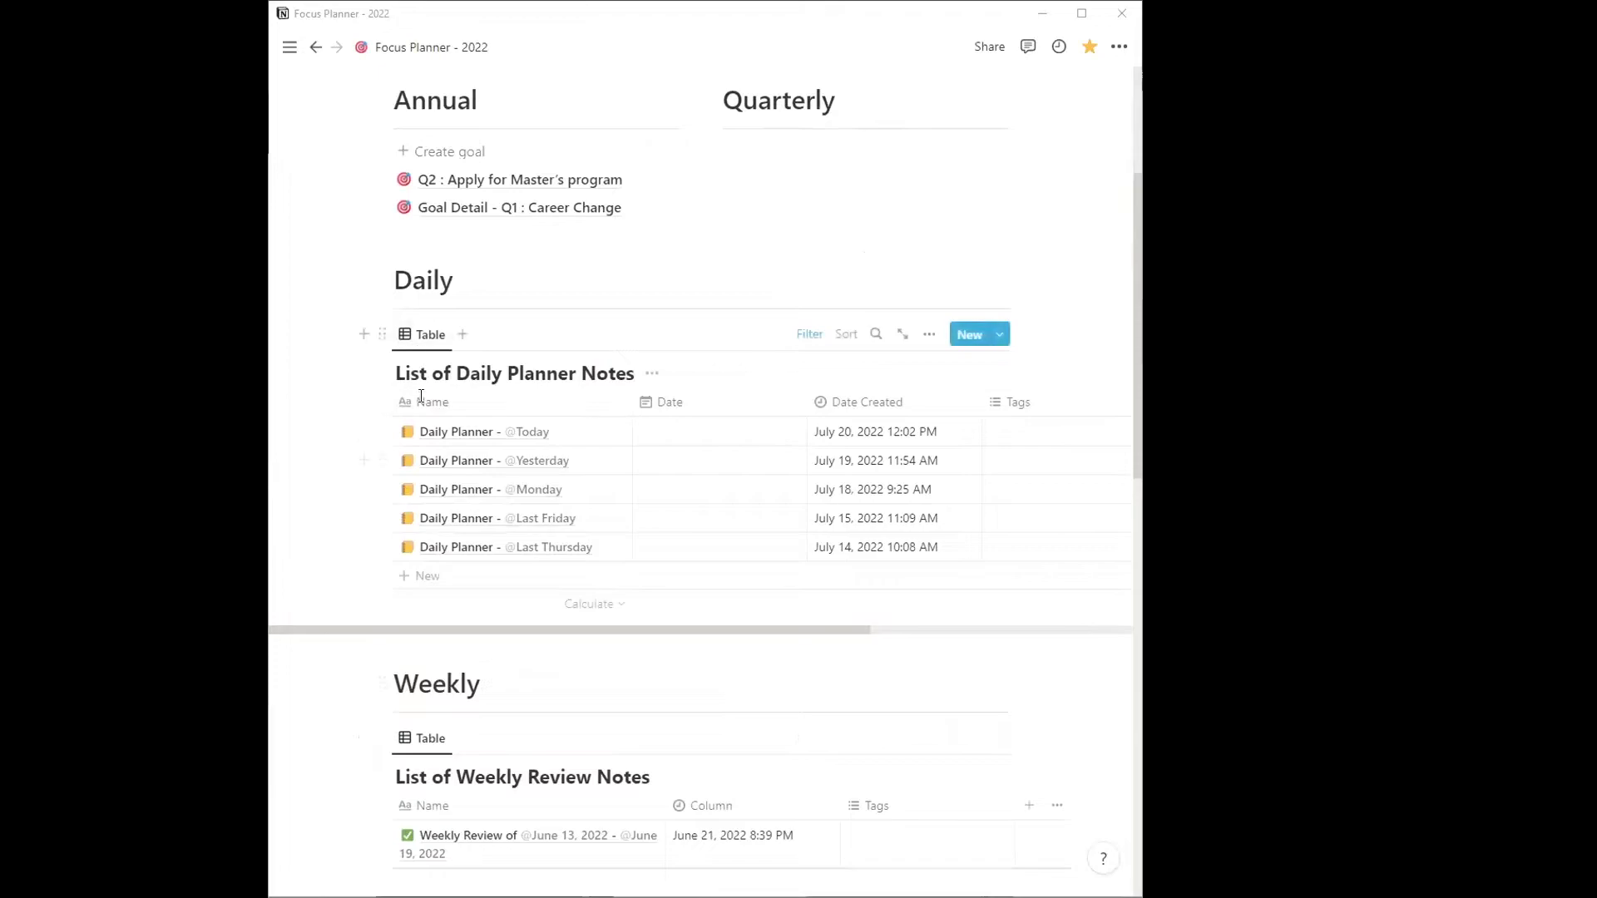
pyautogui.scroll(3, 416, 542)
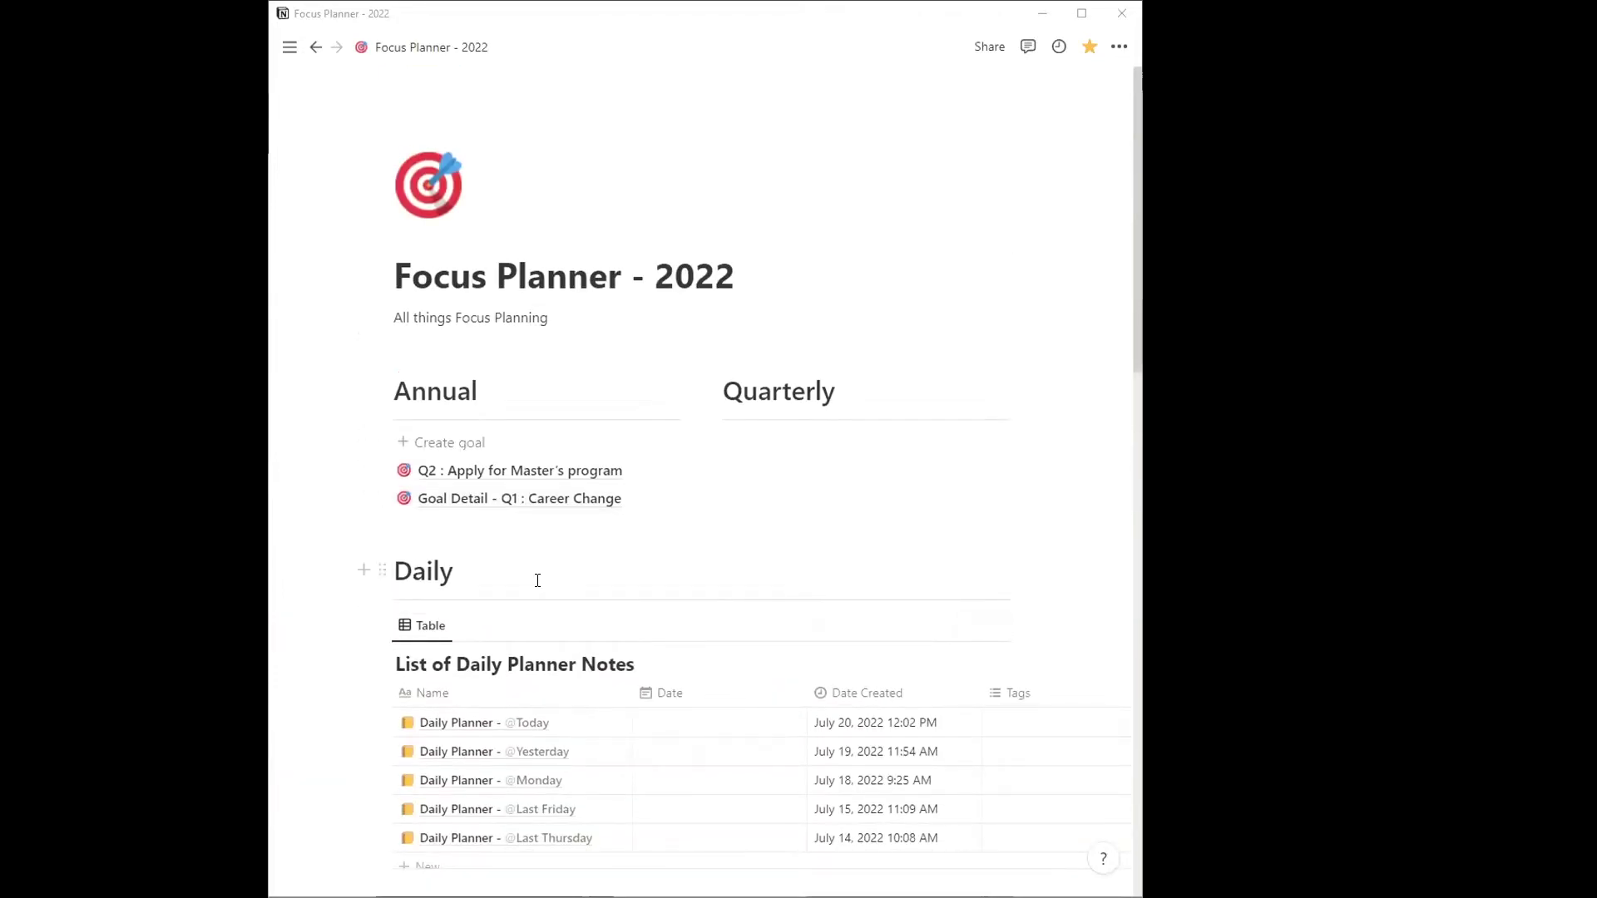
pyautogui.scroll(-2, 537, 580)
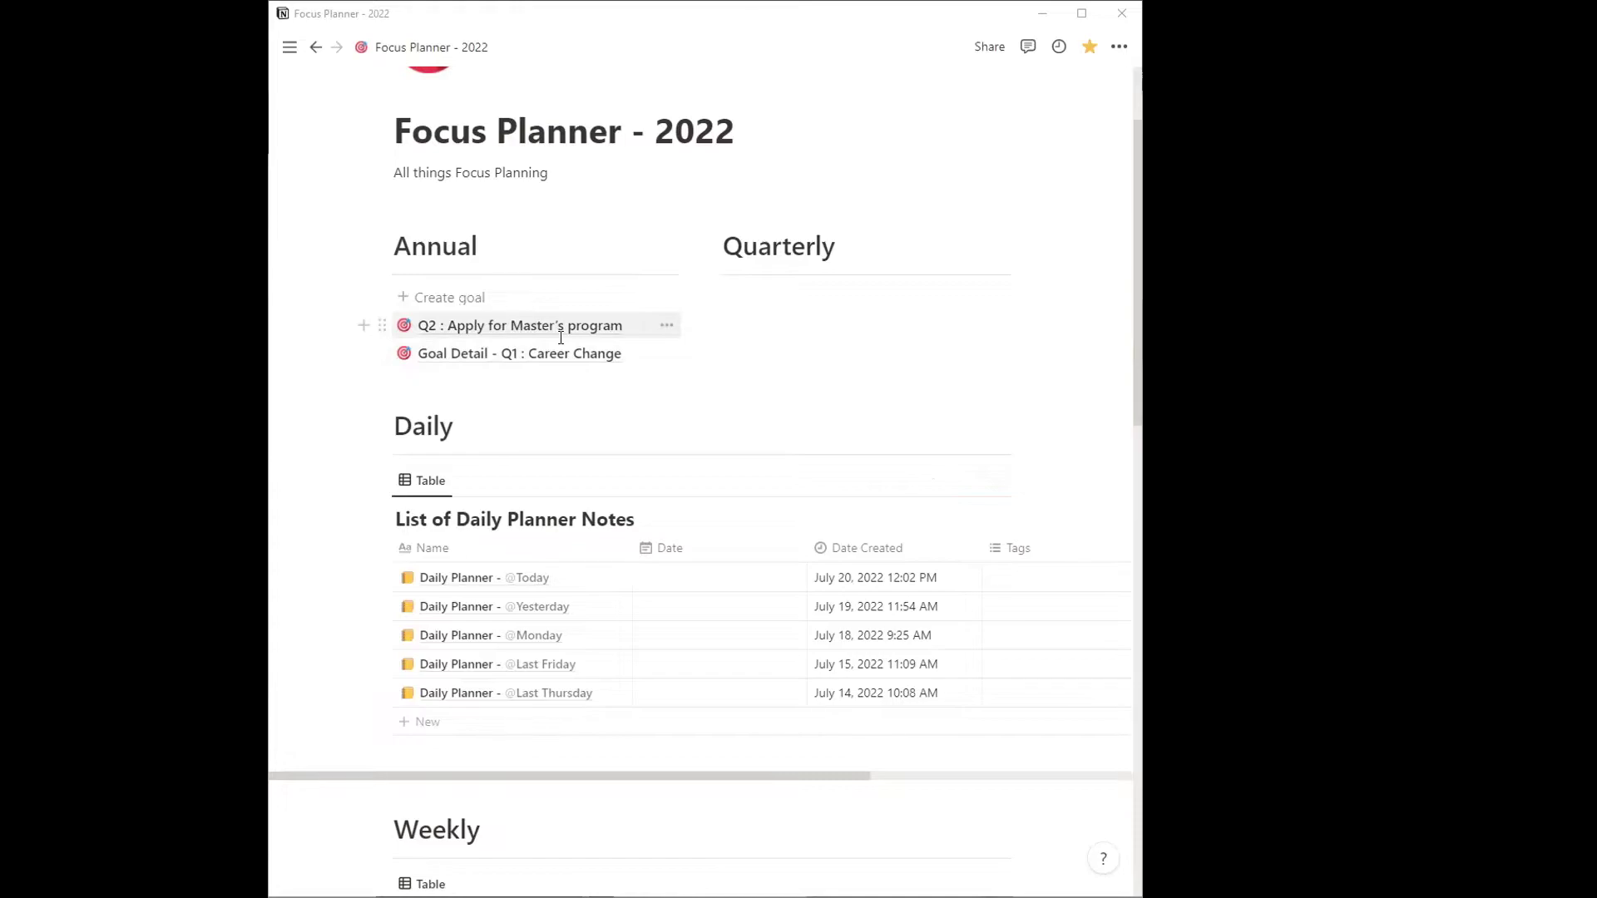
pyautogui.click(520, 325)
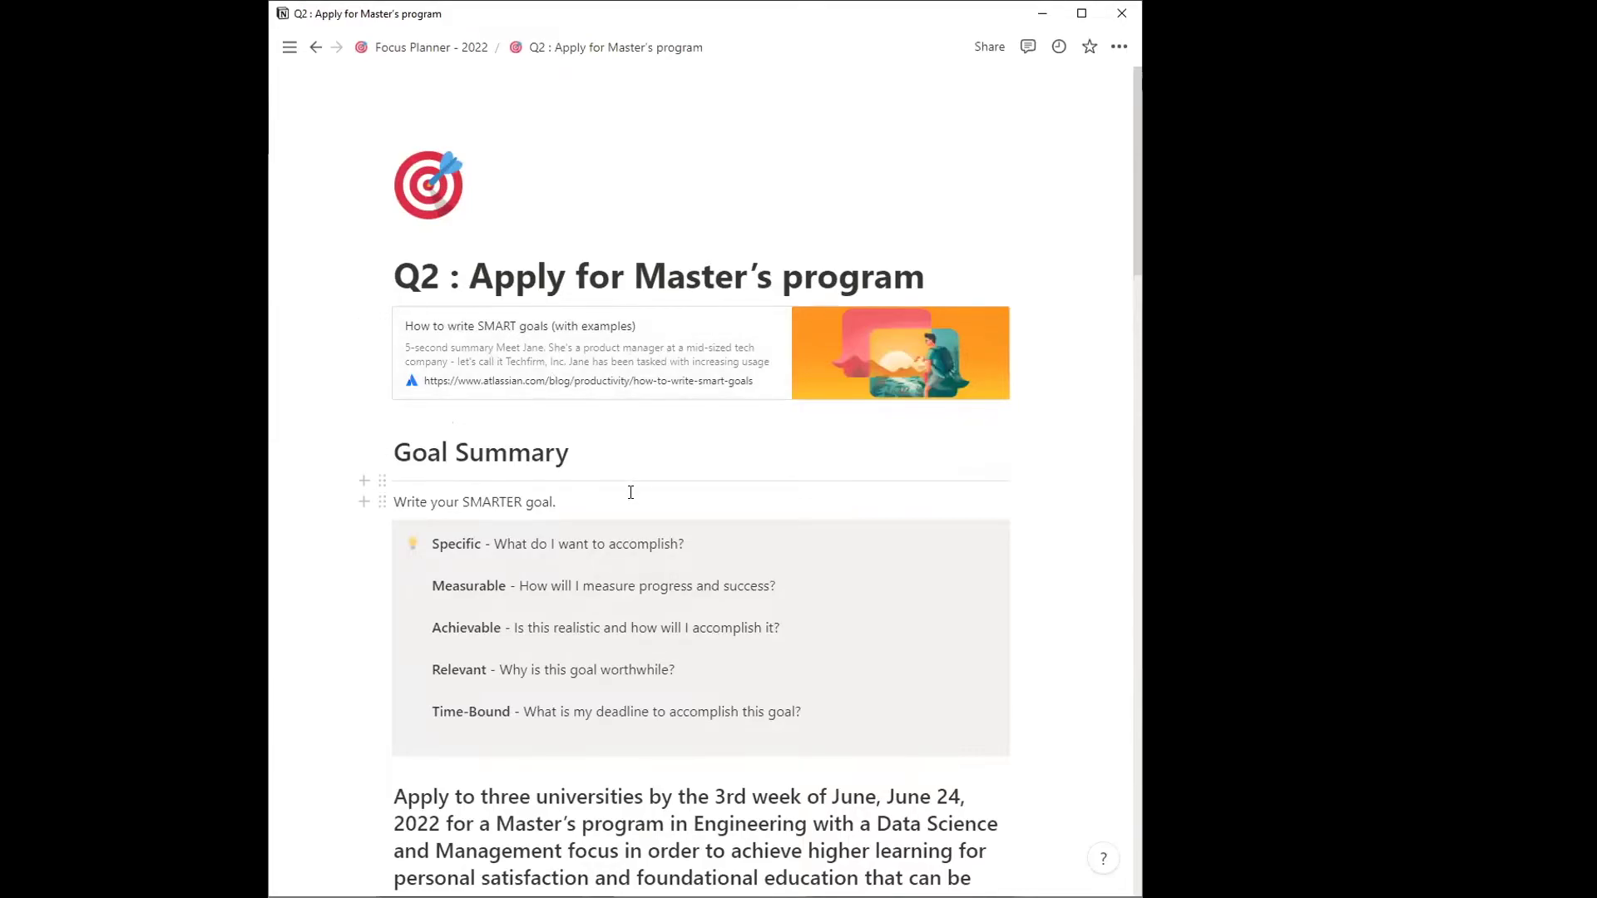
pyautogui.scroll(-3, 631, 493)
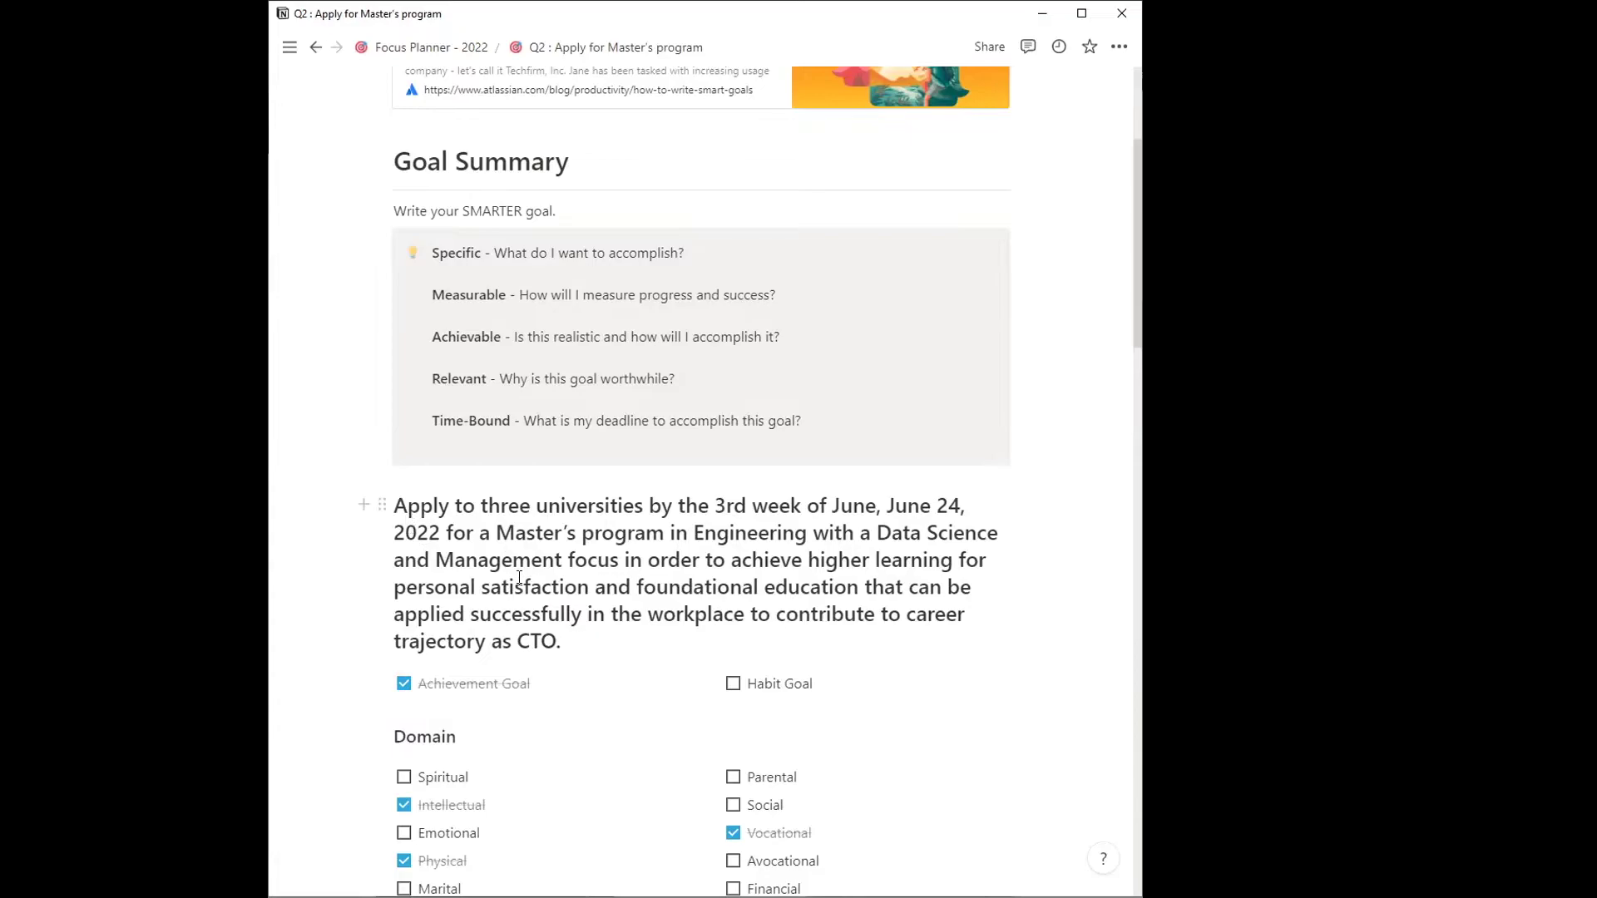
pyautogui.scroll(-3, 531, 488)
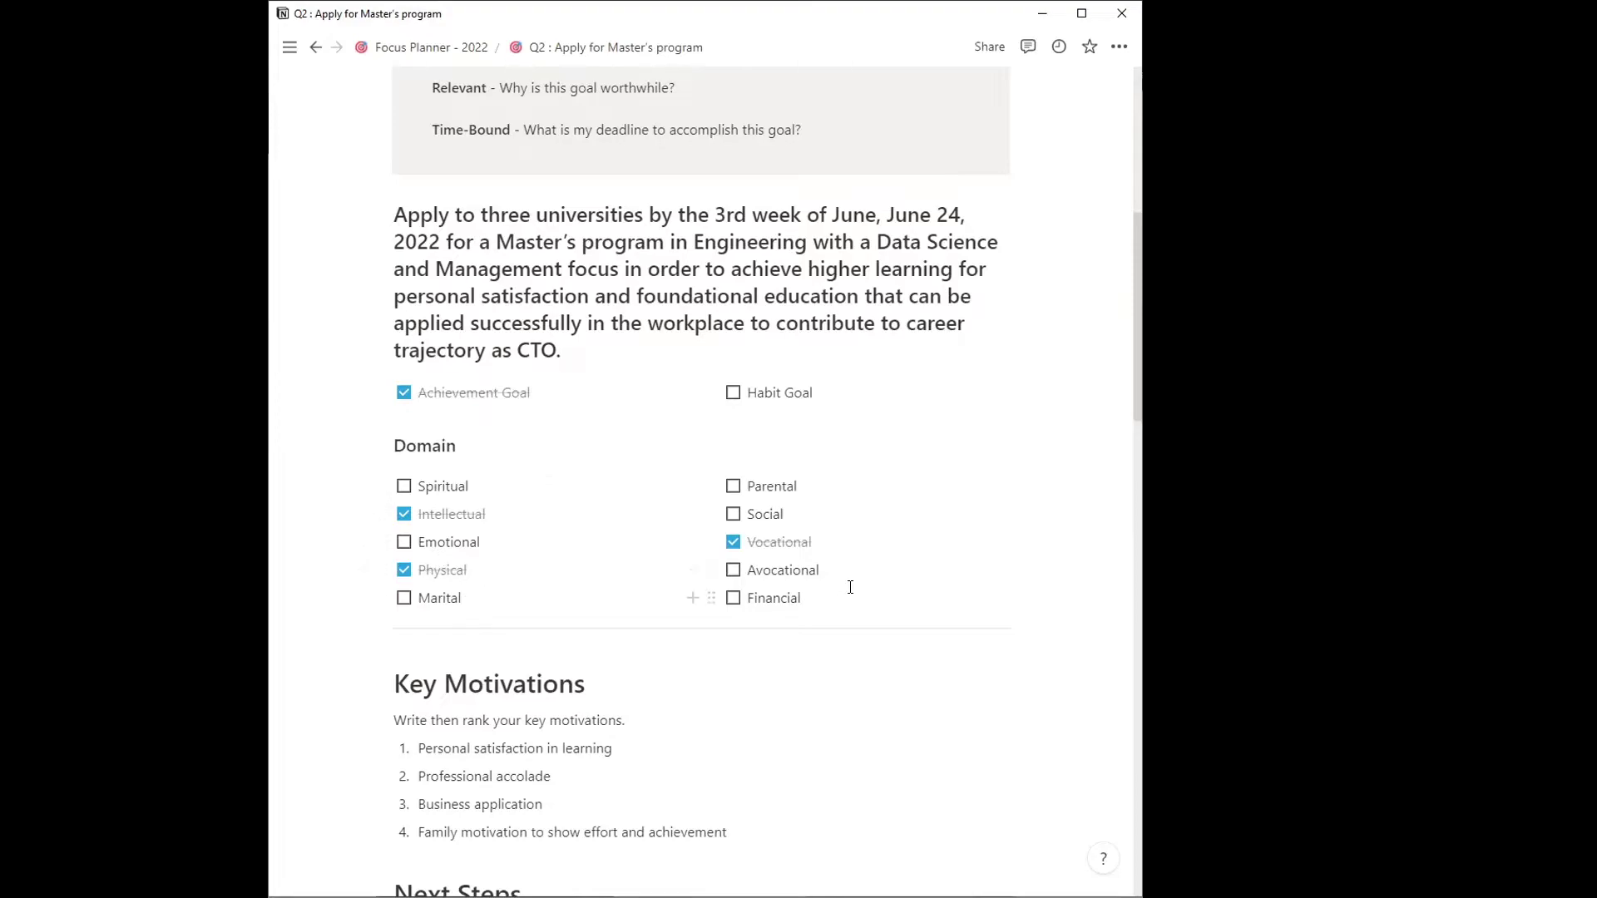
pyautogui.scroll(-3, 577, 697)
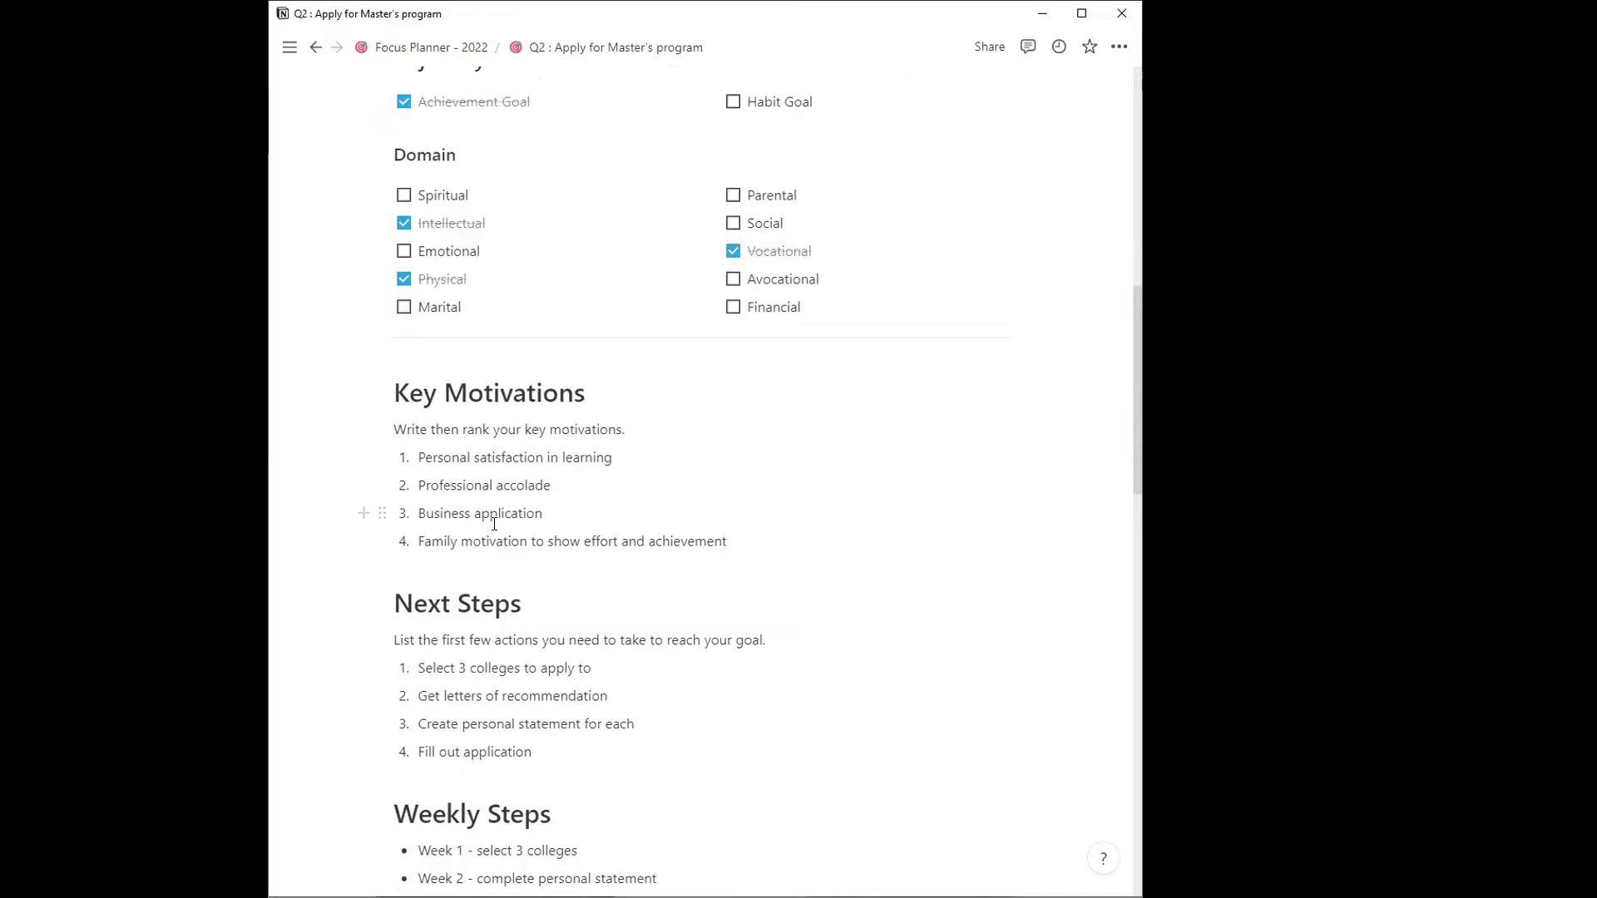
pyautogui.scroll(-2, 494, 524)
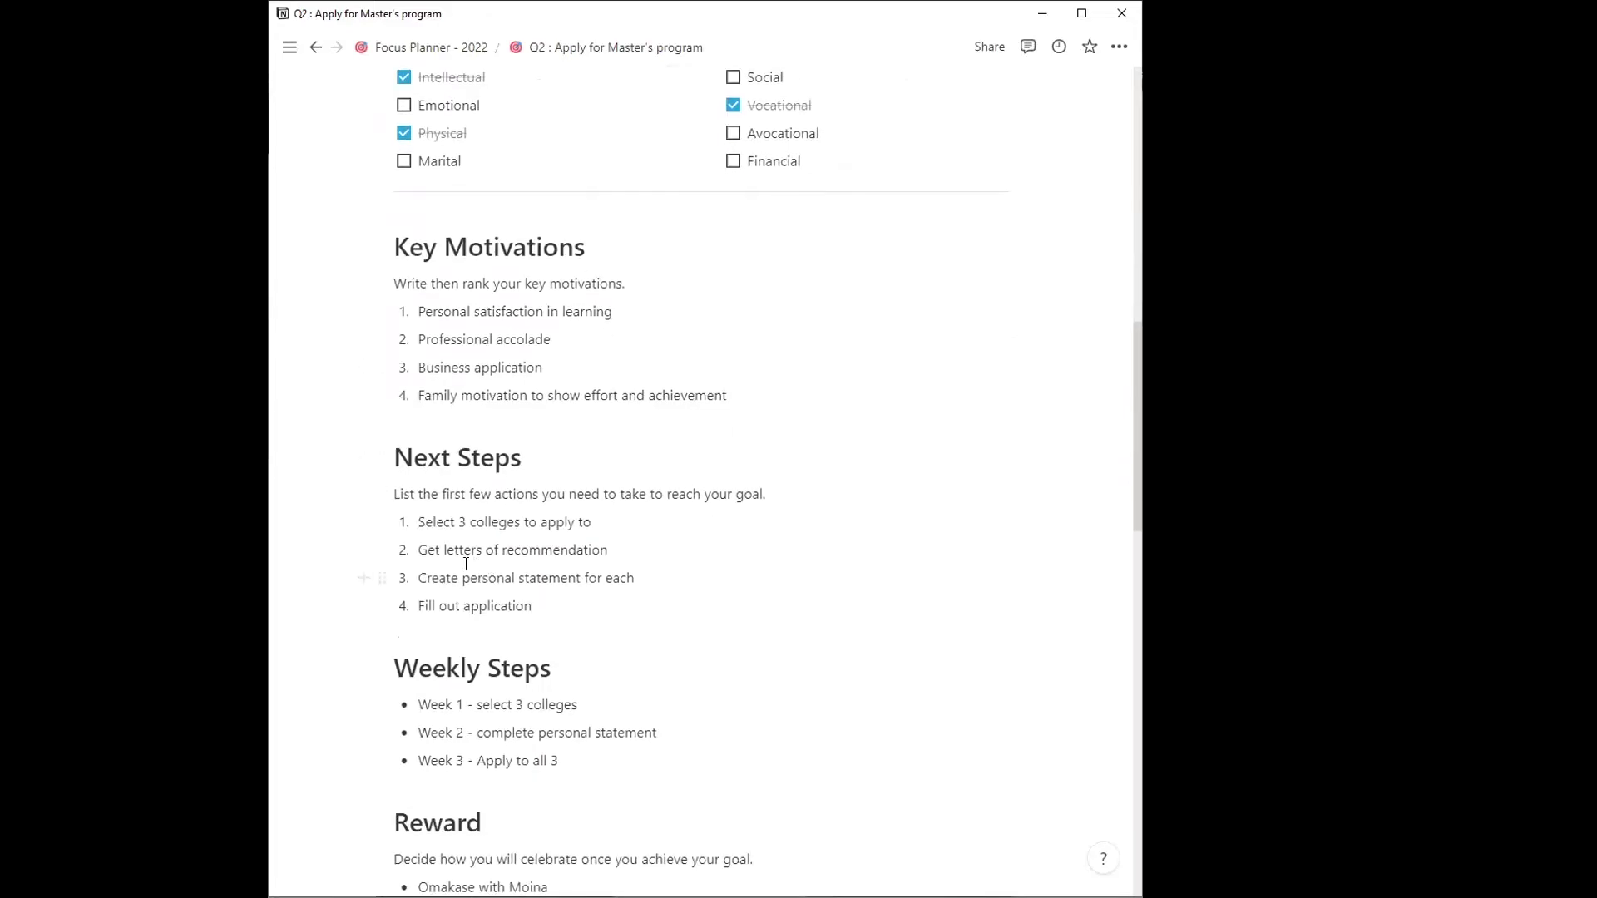
pyautogui.click(539, 606)
pyautogui.scroll(-3, 503, 426)
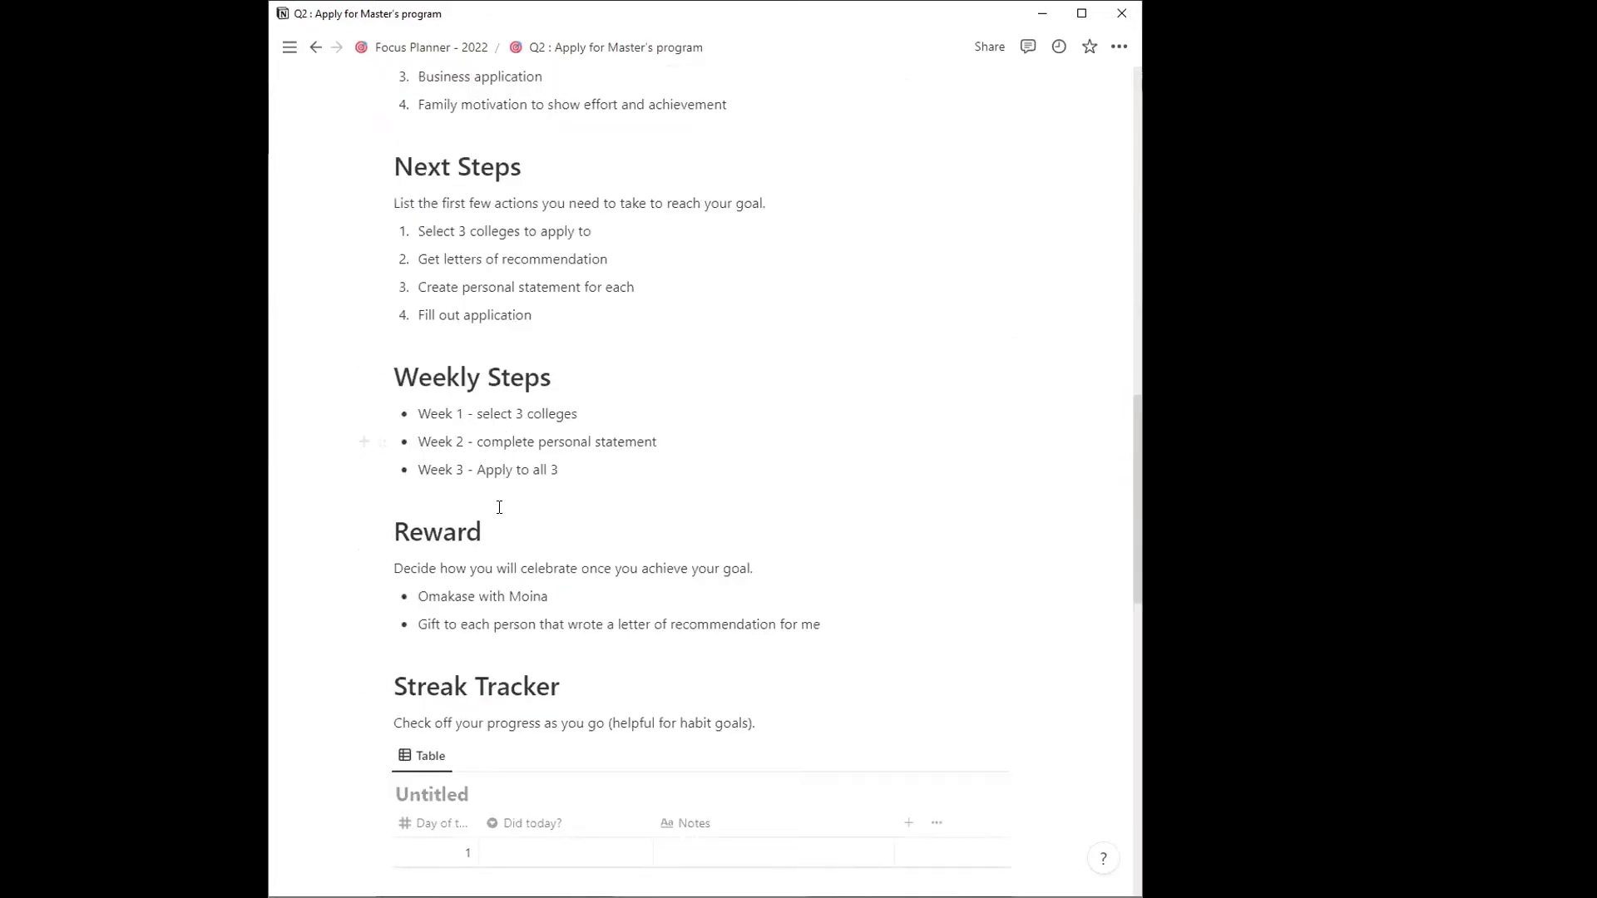
pyautogui.scroll(-2, 480, 531)
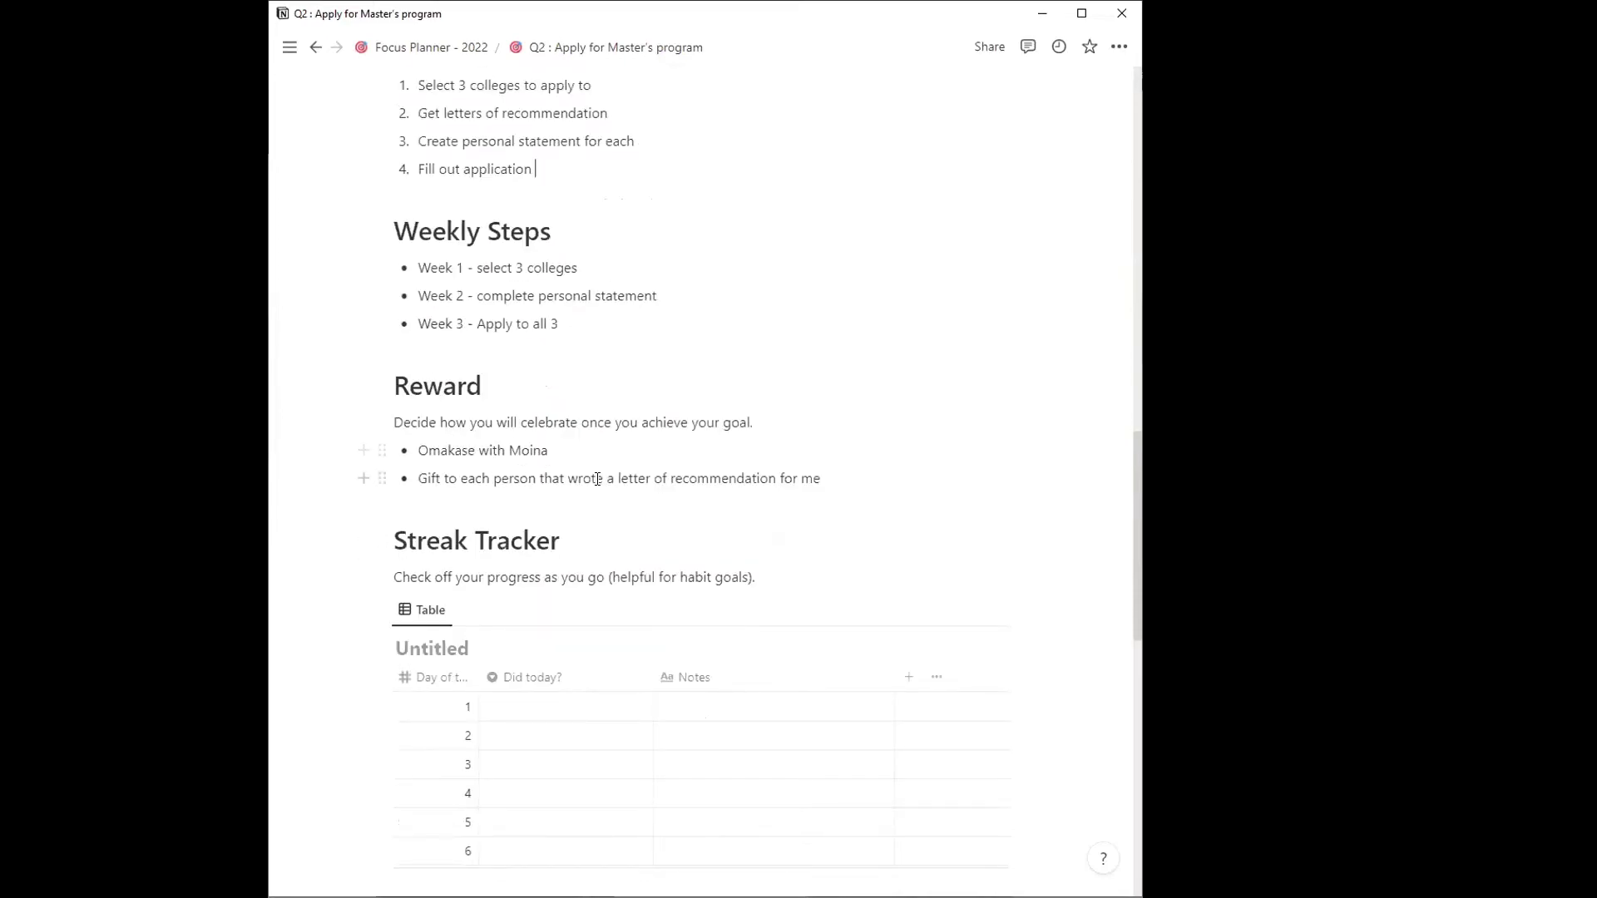
pyautogui.scroll(-7, 587, 471)
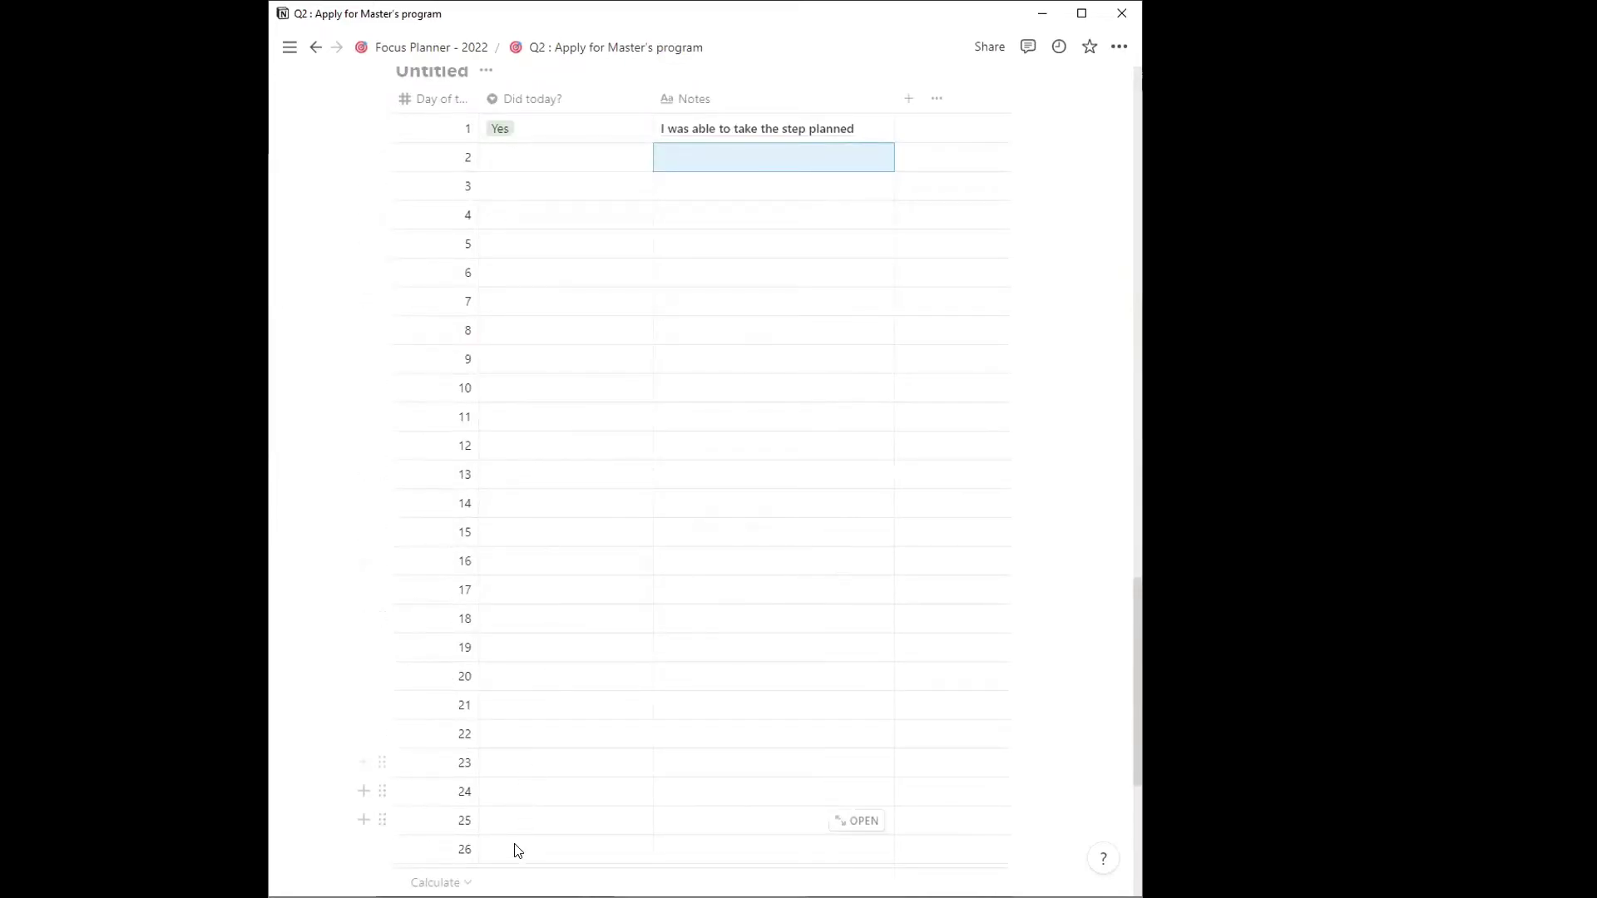
pyautogui.scroll(-2, 524, 844)
pyautogui.scroll(20, 525, 835)
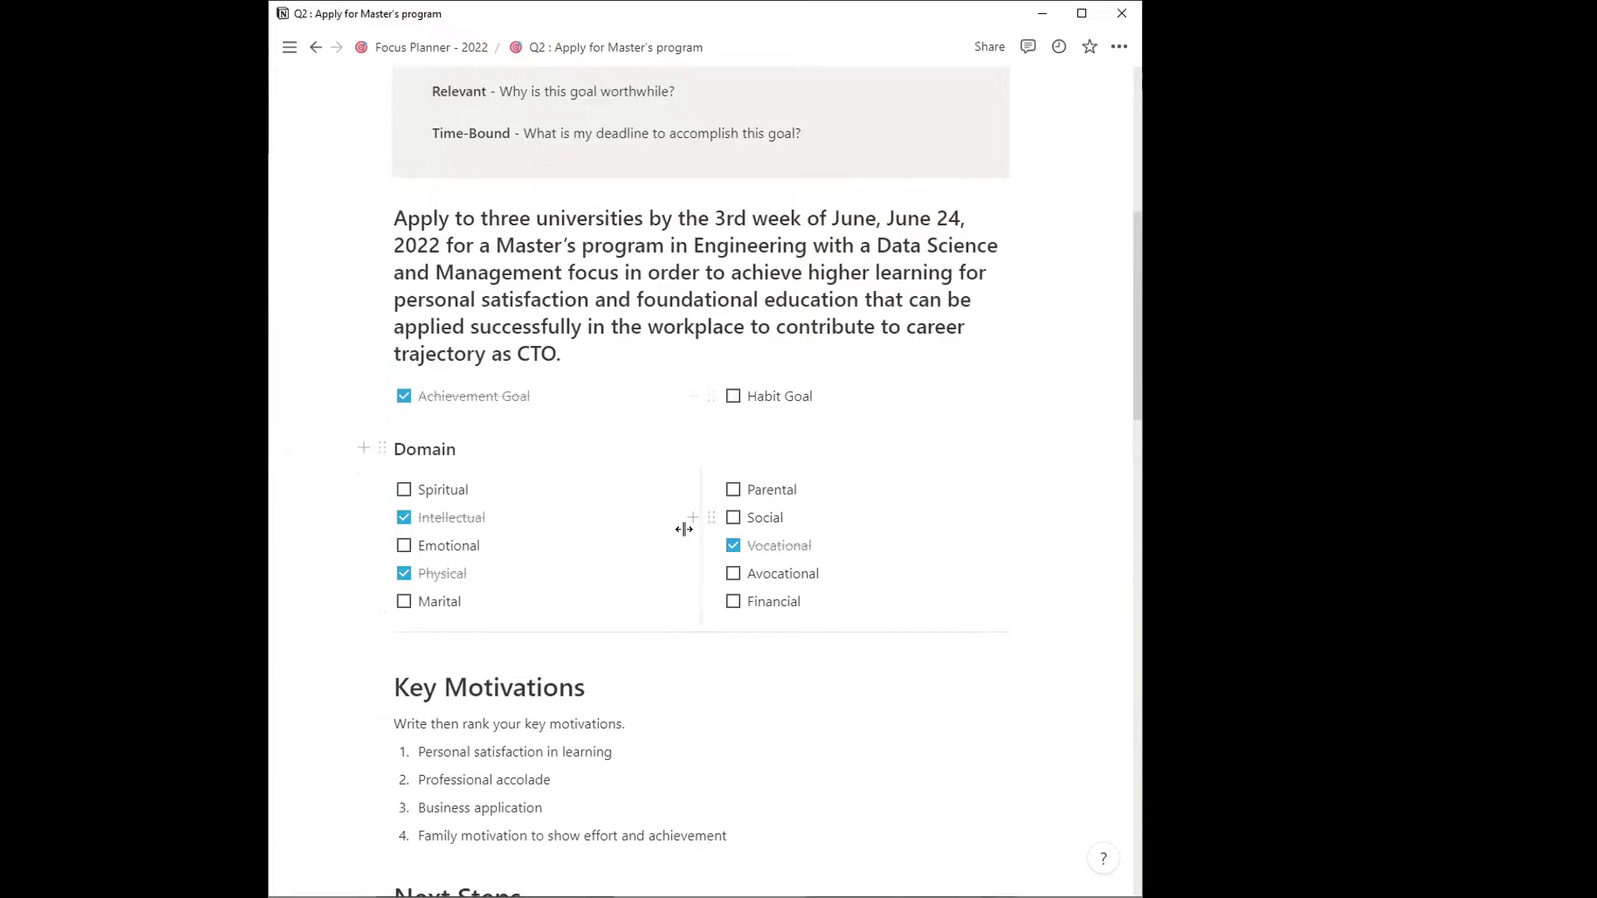
pyautogui.scroll(-15, 624, 706)
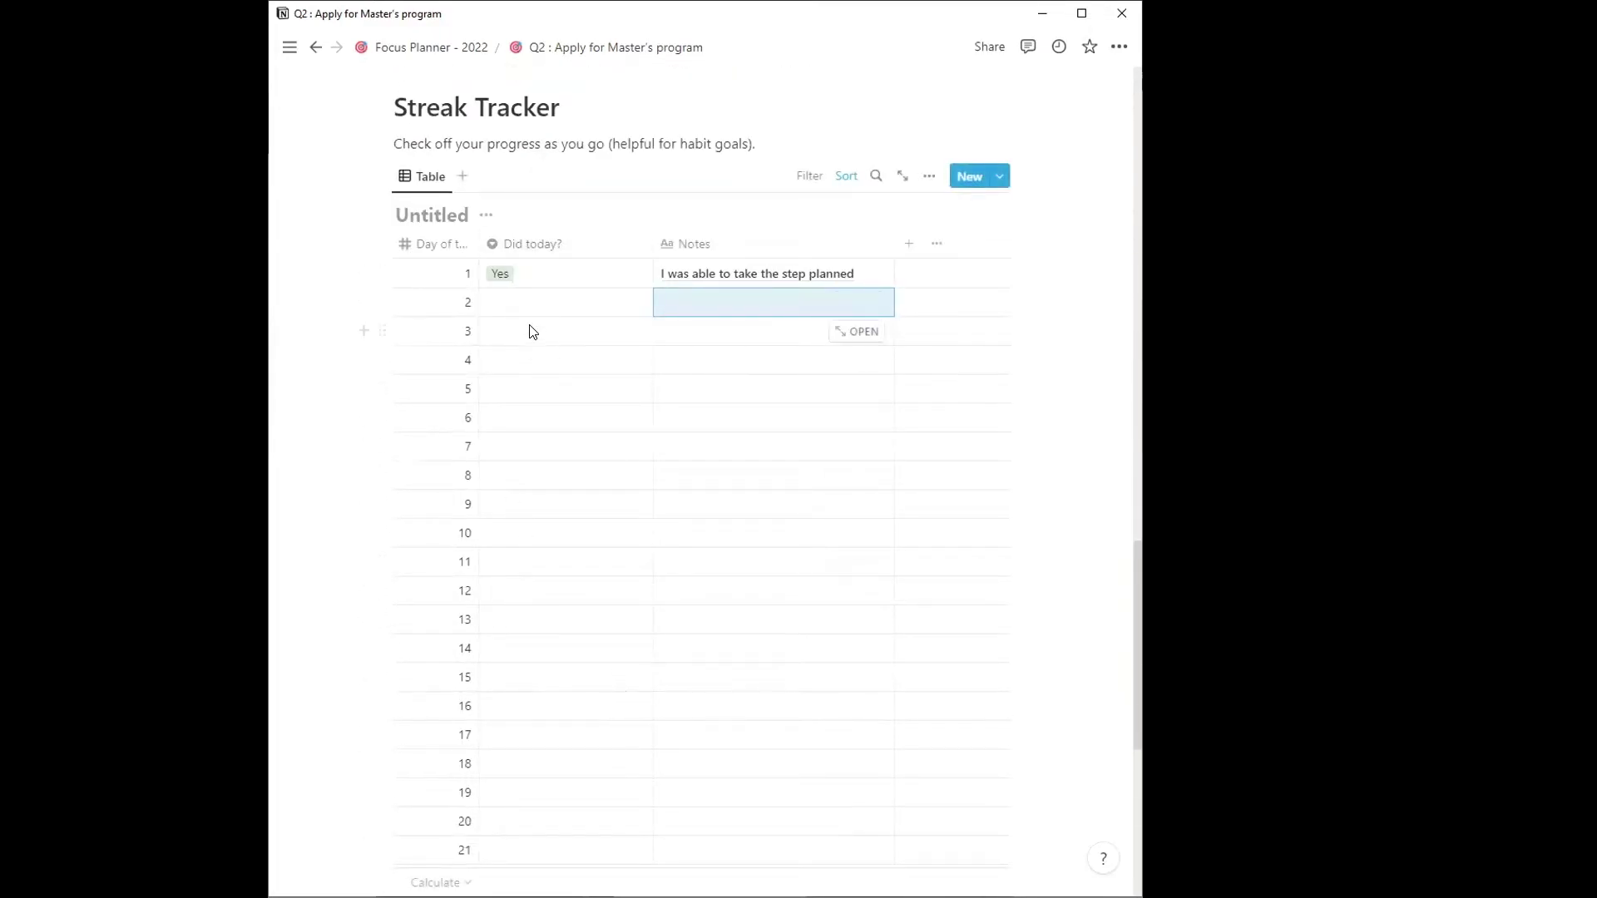
pyautogui.scroll(15, 618, 566)
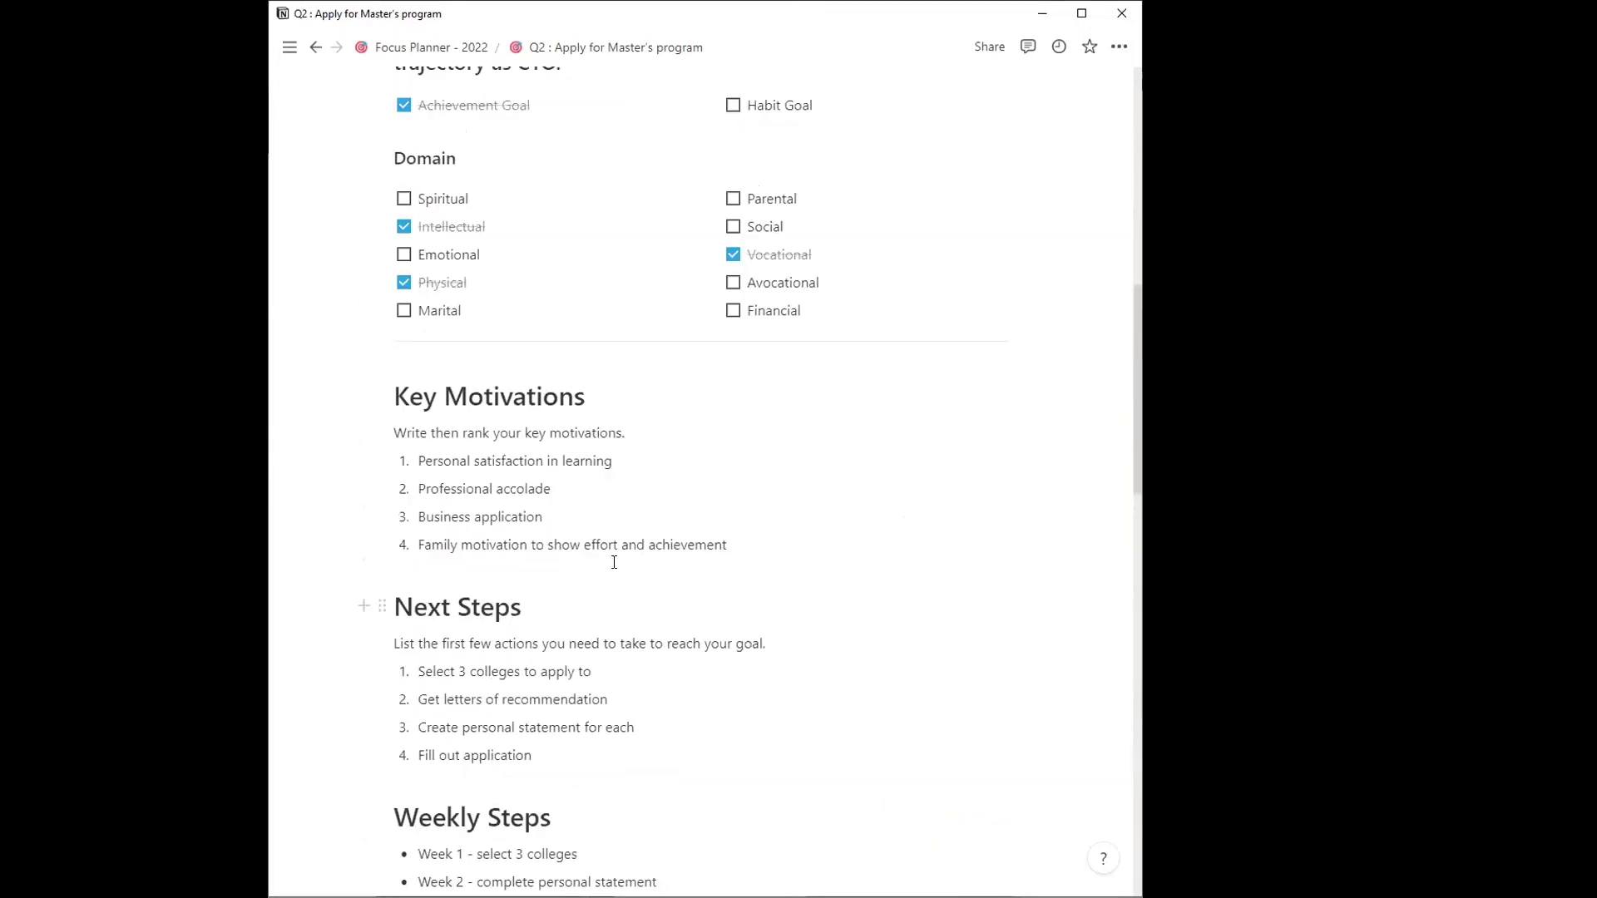
pyautogui.scroll(10, 614, 564)
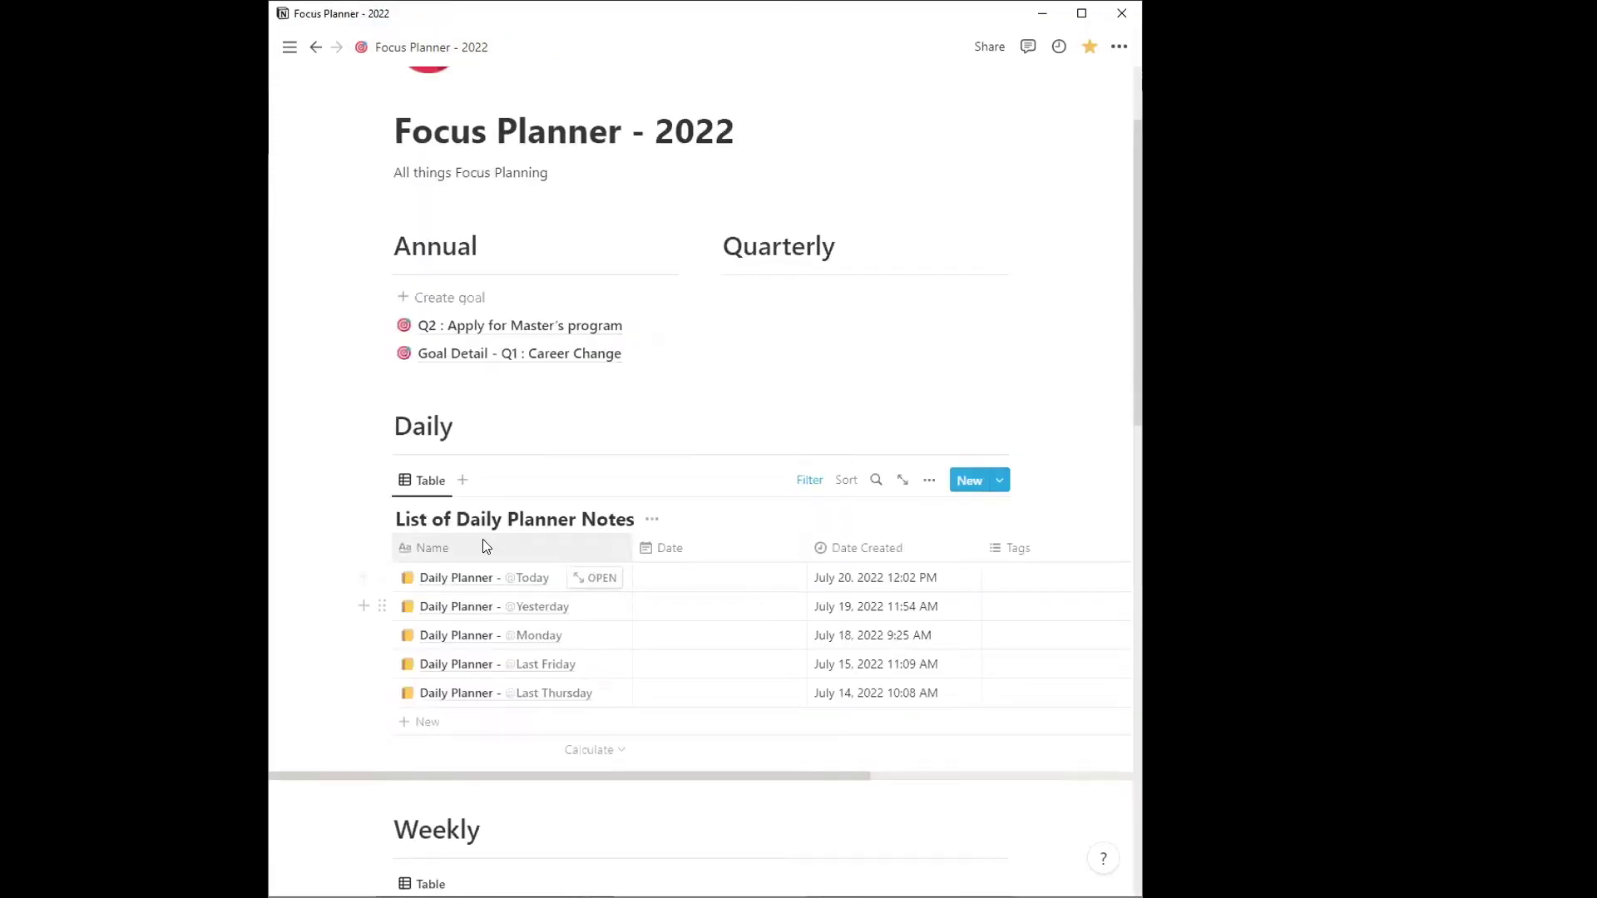
# - Create a new daily planner entry from the Daily Planner template
pyautogui.click(969, 483)
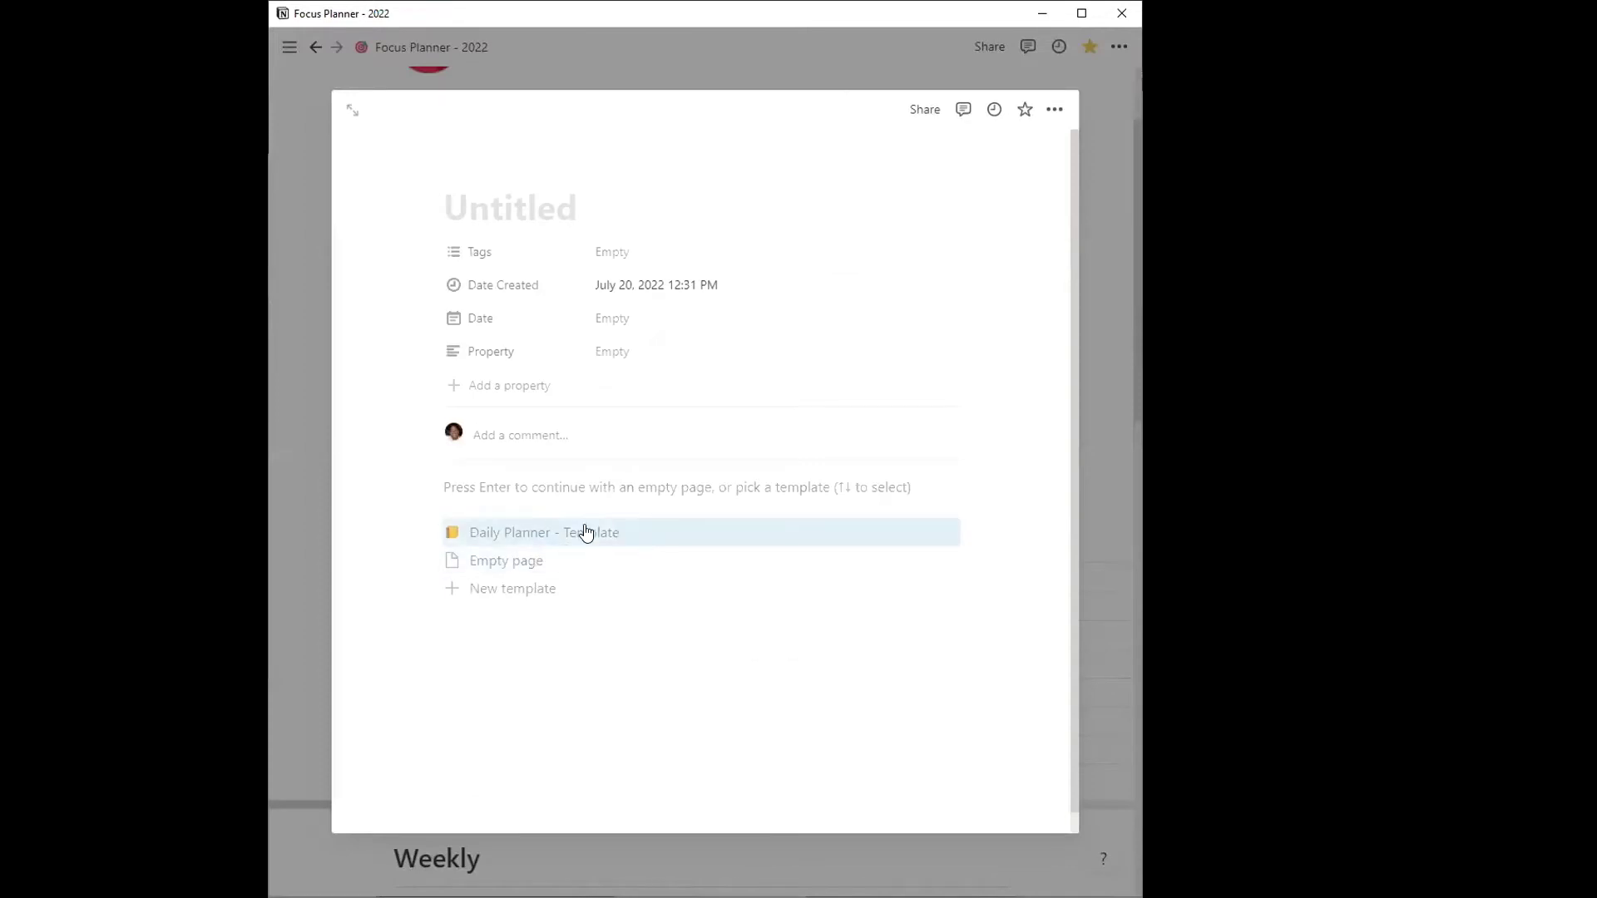
pyautogui.click(562, 539)
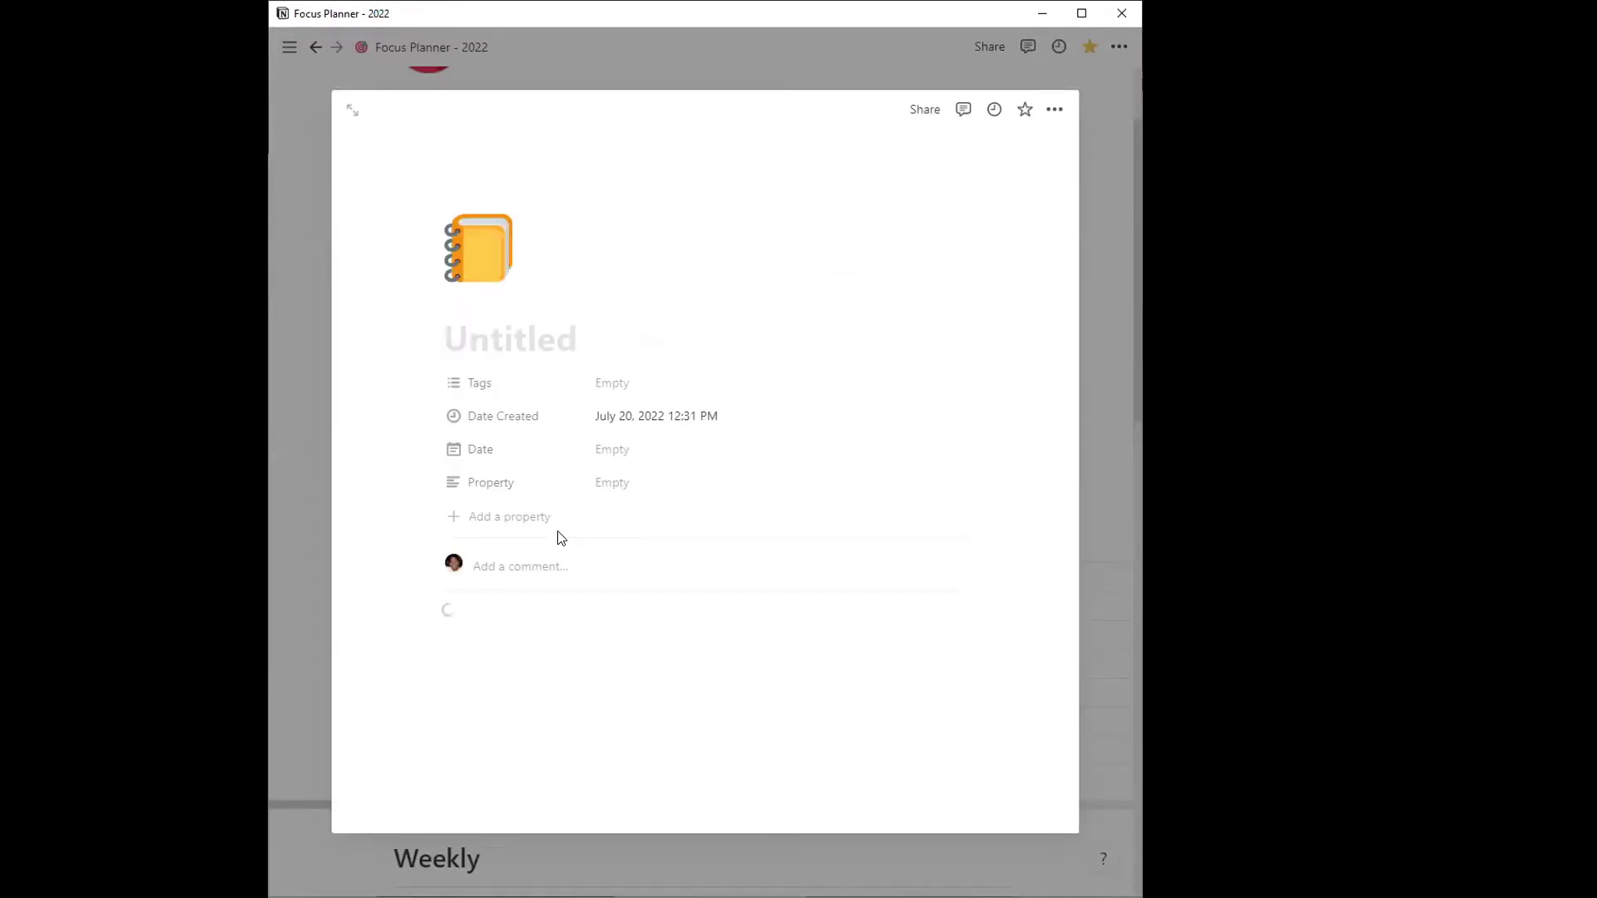
pyautogui.scroll(-6, 740, 629)
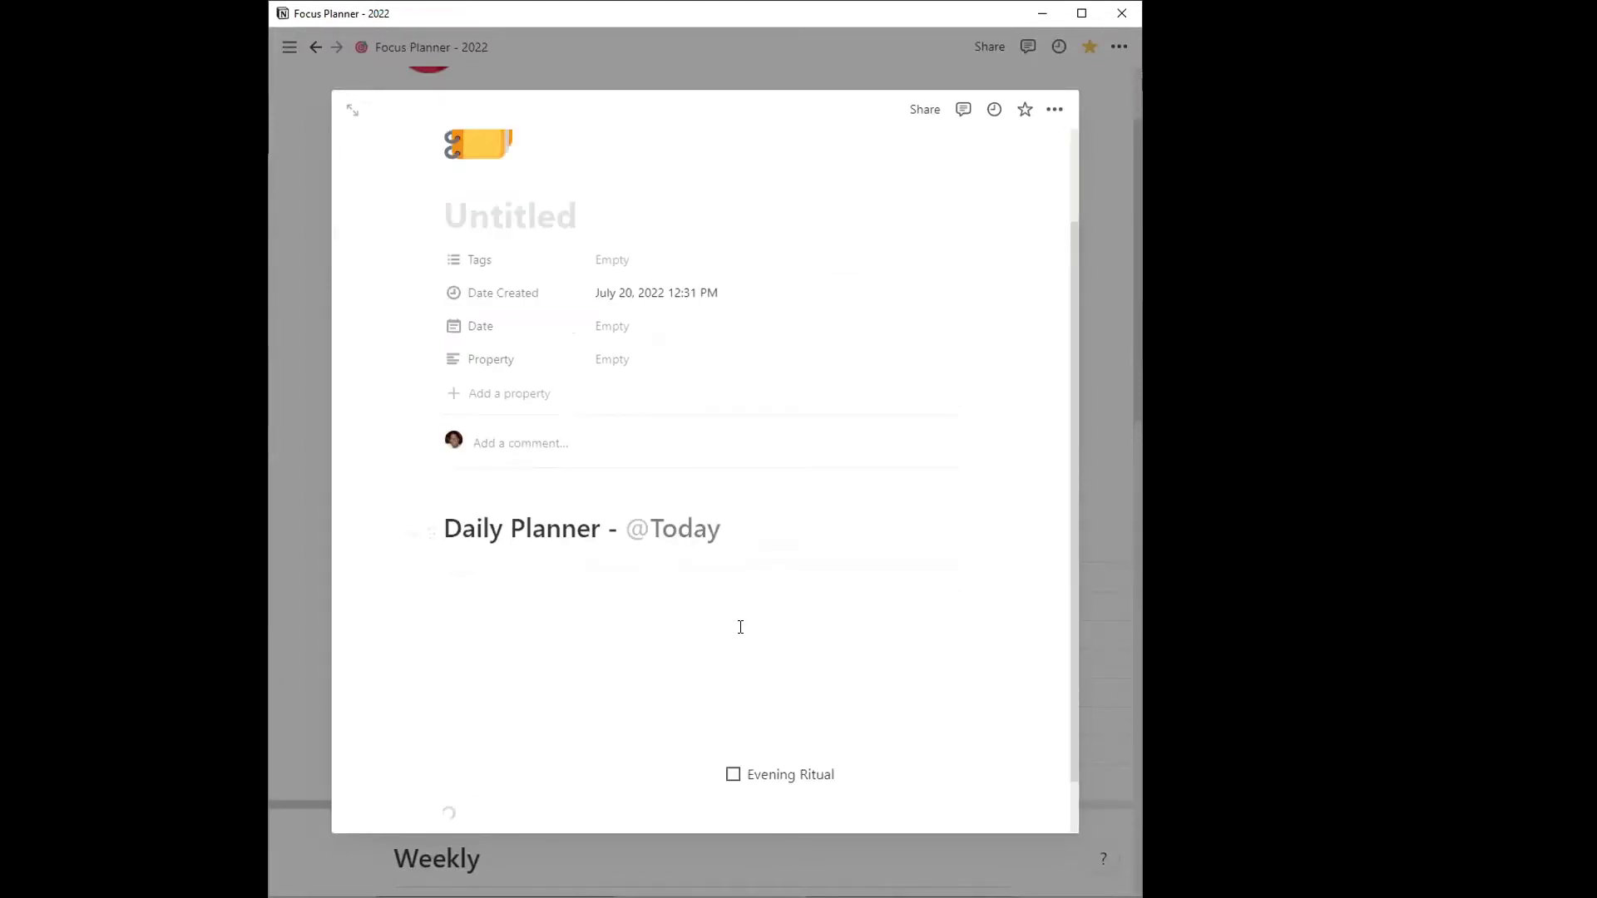
pyautogui.scroll(3, 743, 633)
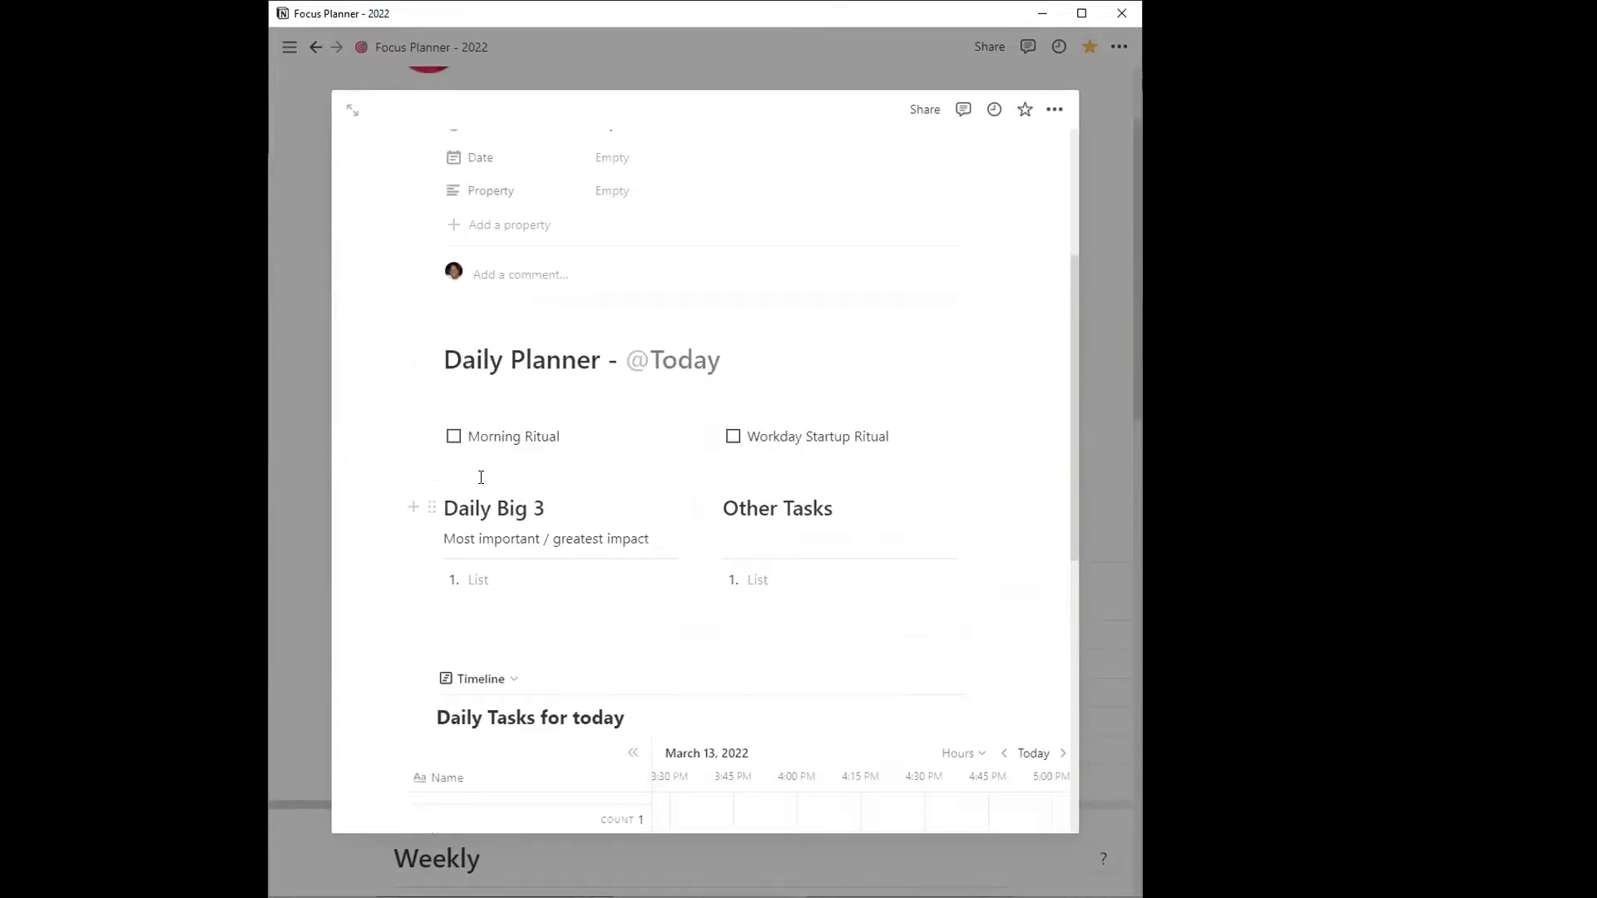
# - Tick Morning Ritual and add a 'Talk' Daily Big 3 item, moved below the second
pyautogui.click(453, 438)
pyautogui.scroll(-2, 532, 431)
pyautogui.click(531, 430)
pyautogui.write('Talk with Patrick')
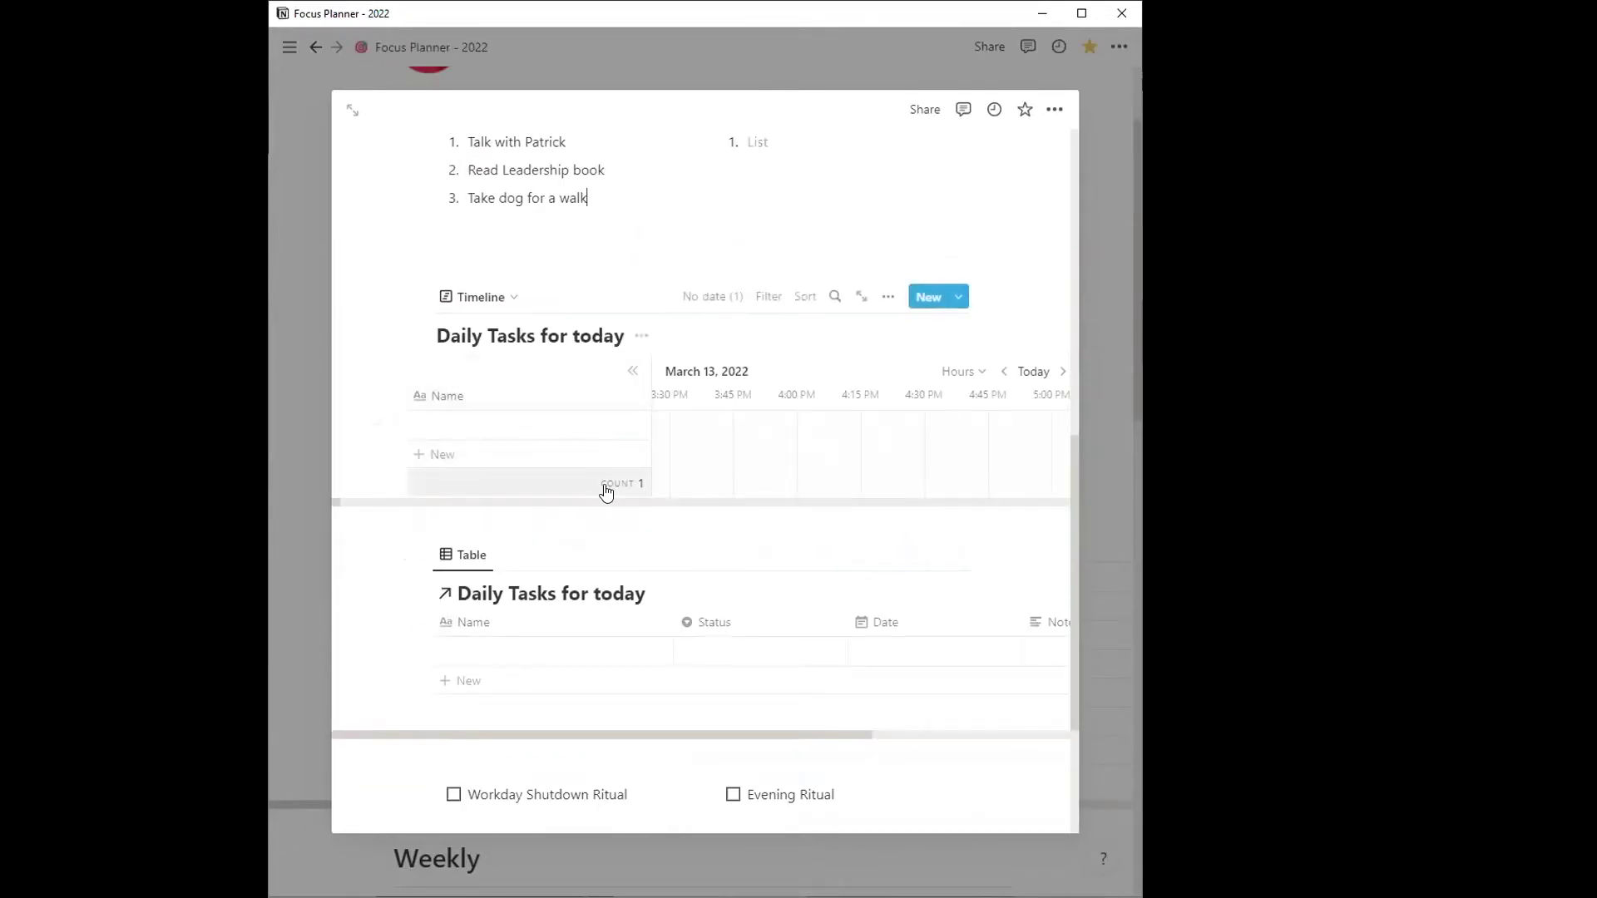
pyautogui.scroll(6, 582, 416)
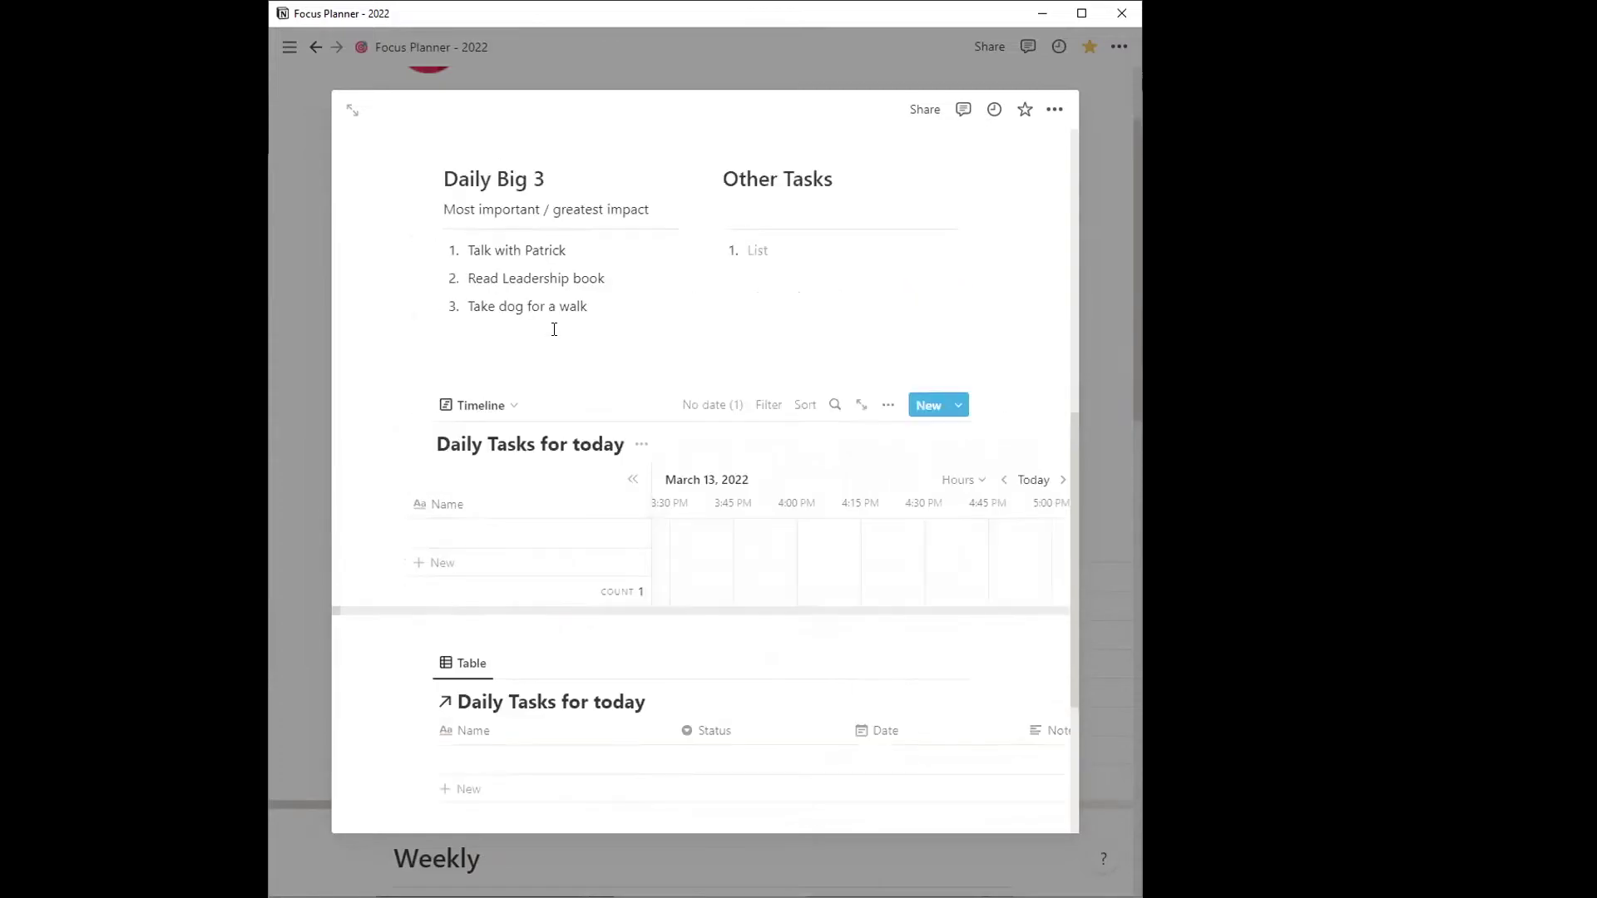
pyautogui.moveTo(431, 578); pyautogui.dragTo(443, 623)
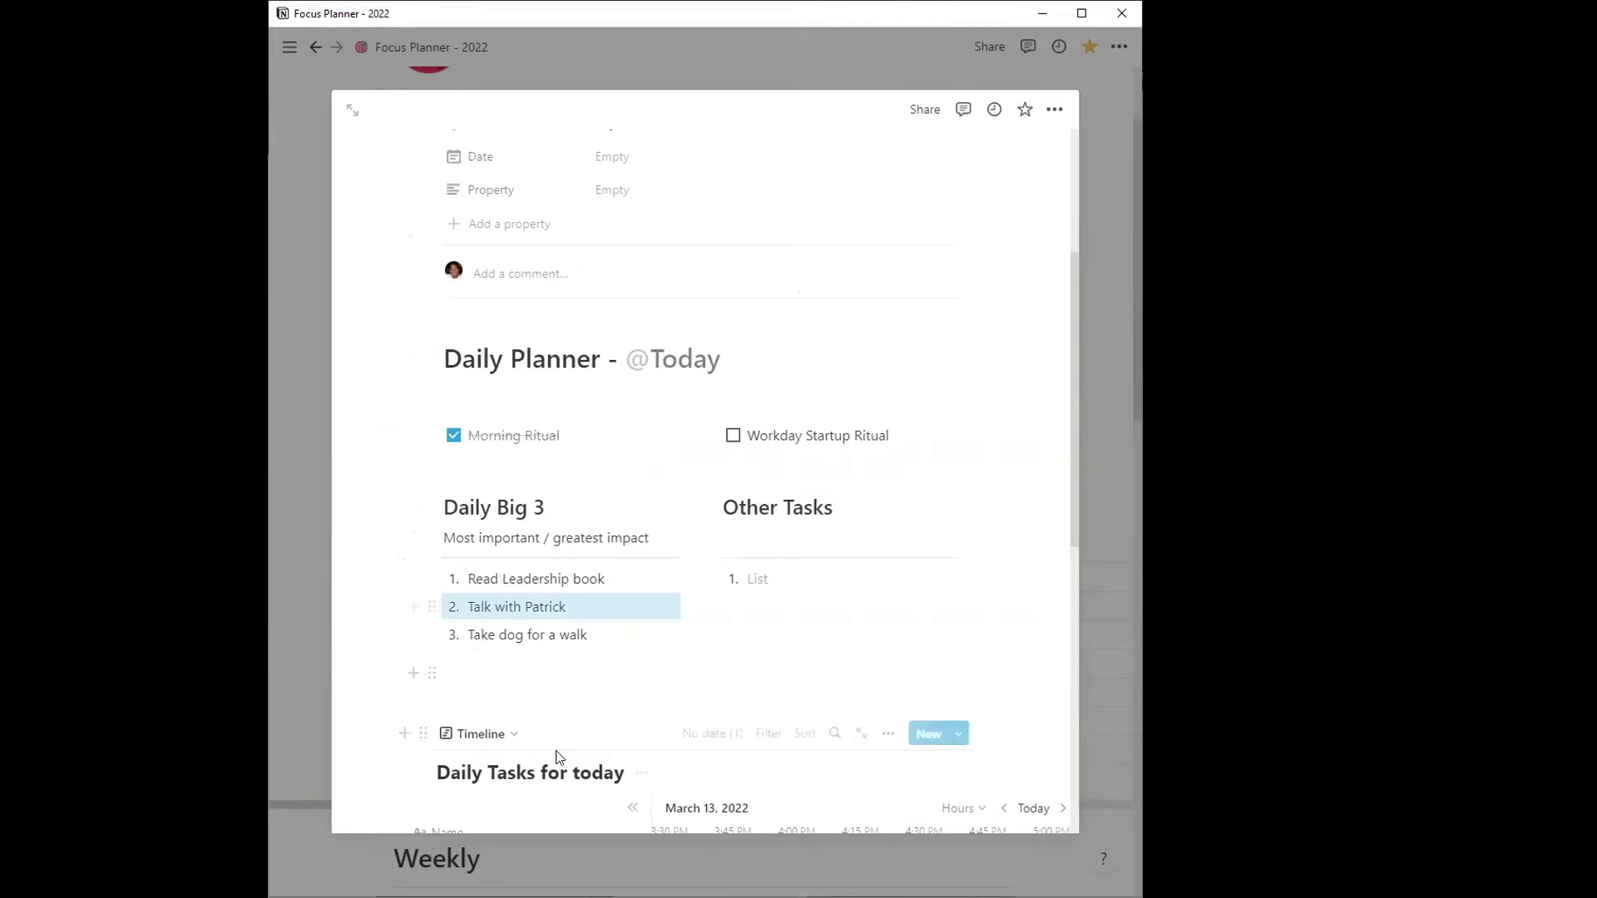
# - Jump the Daily Tasks timeline to today, July 20, 2022
pyautogui.scroll(-4, 580, 701)
pyautogui.scroll(-2, 576, 697)
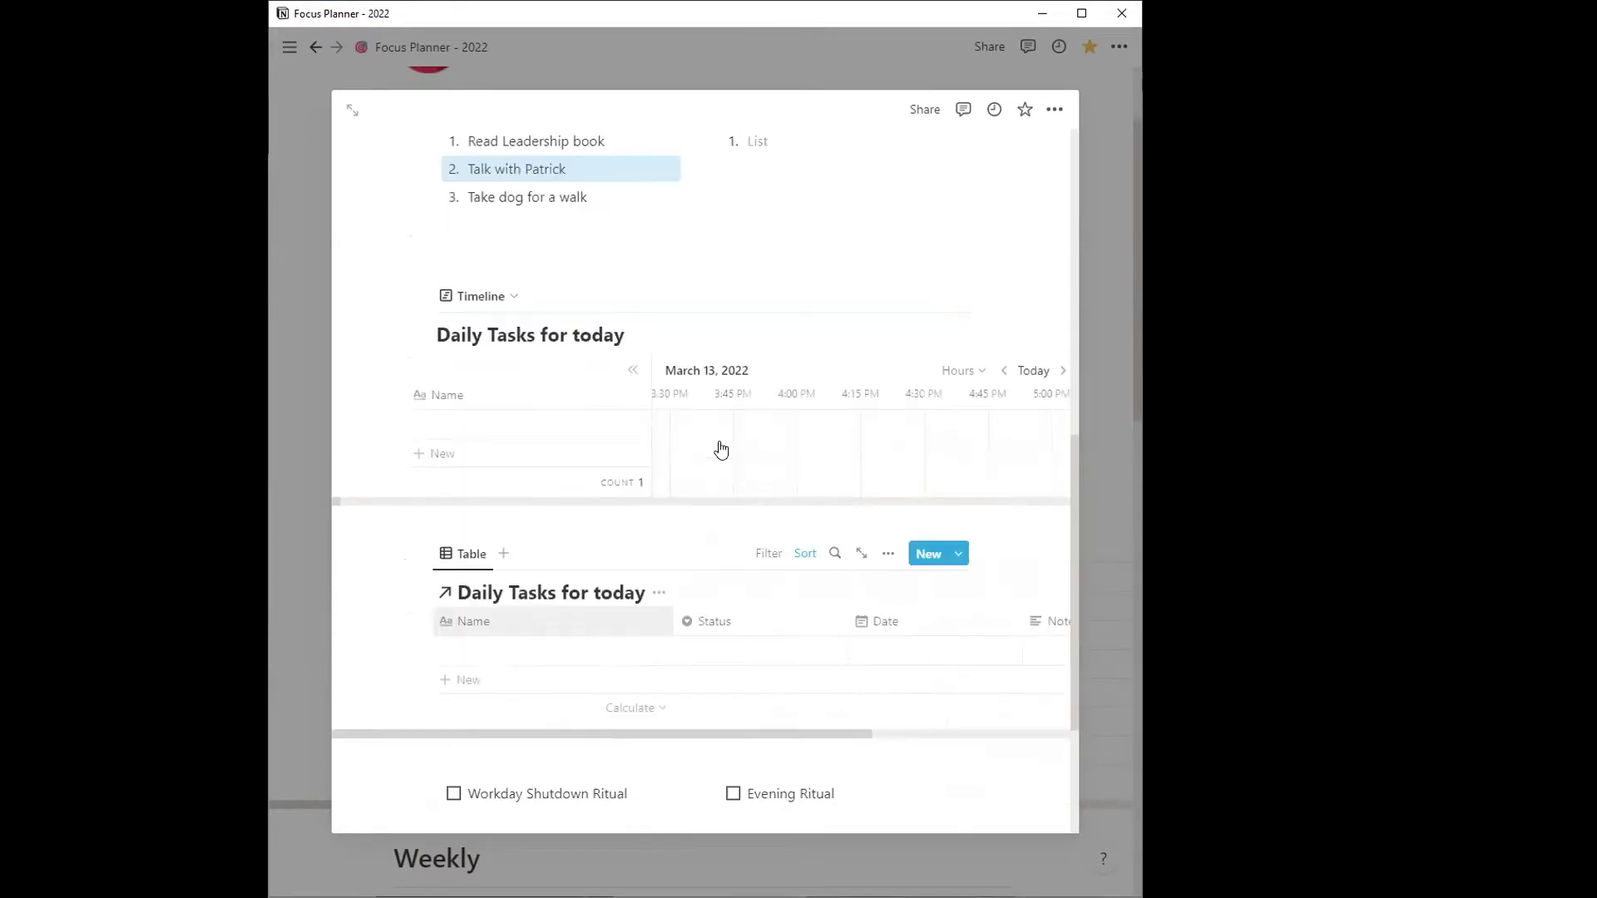
pyautogui.click(1034, 370)
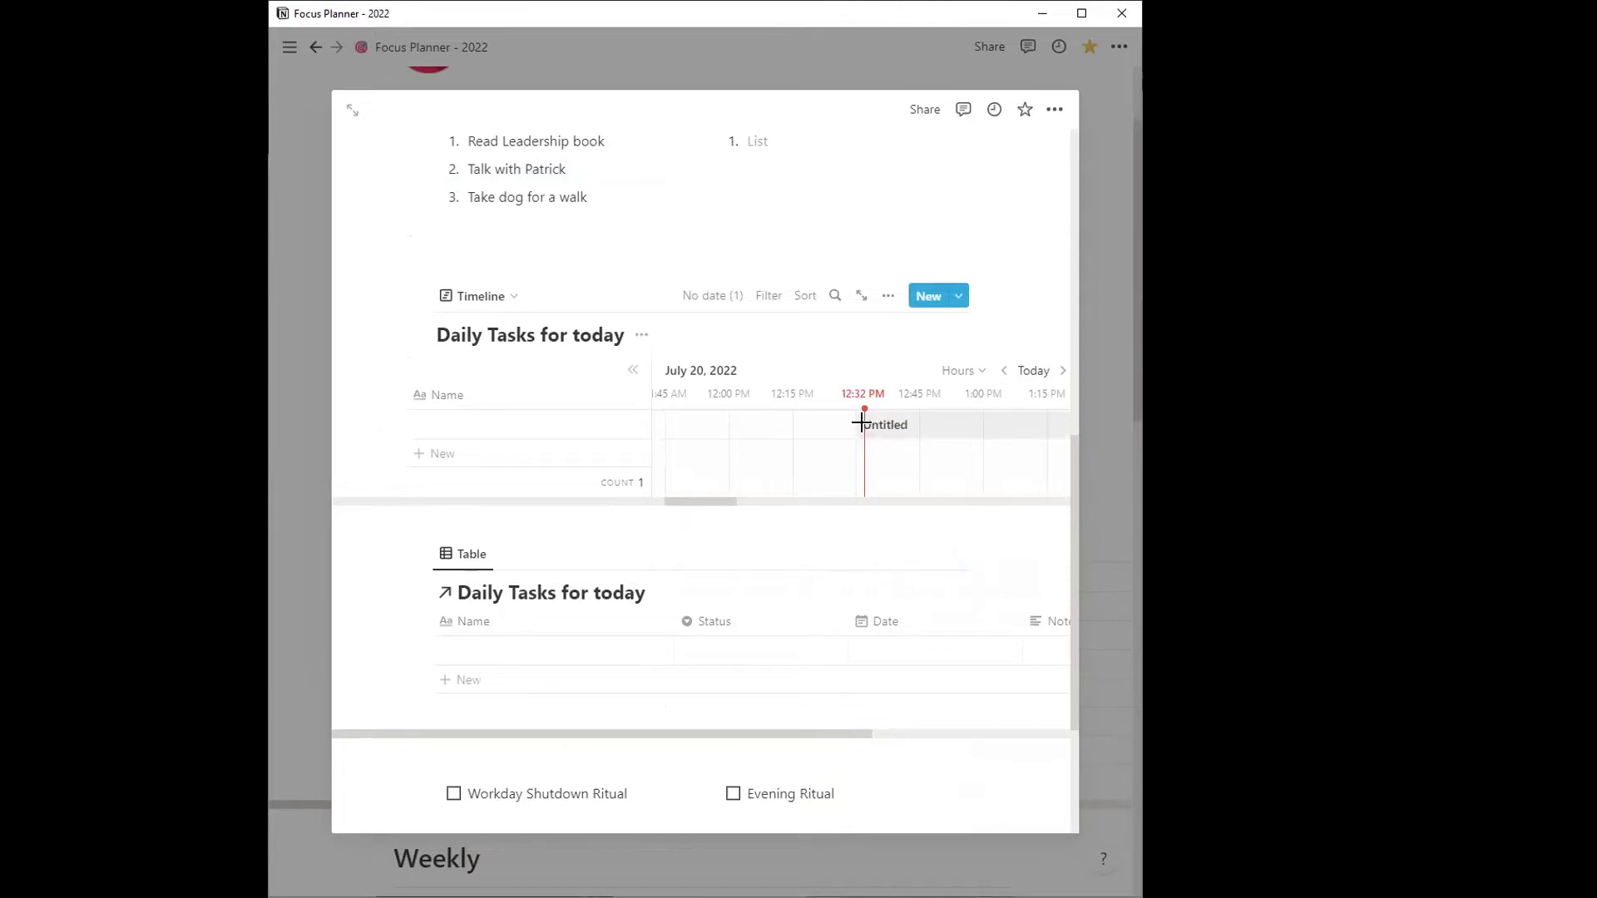
# - Add a timed task on today's timeline to talk with a contact, marked In progress
pyautogui.click(866, 424)
pyautogui.click(536, 422)
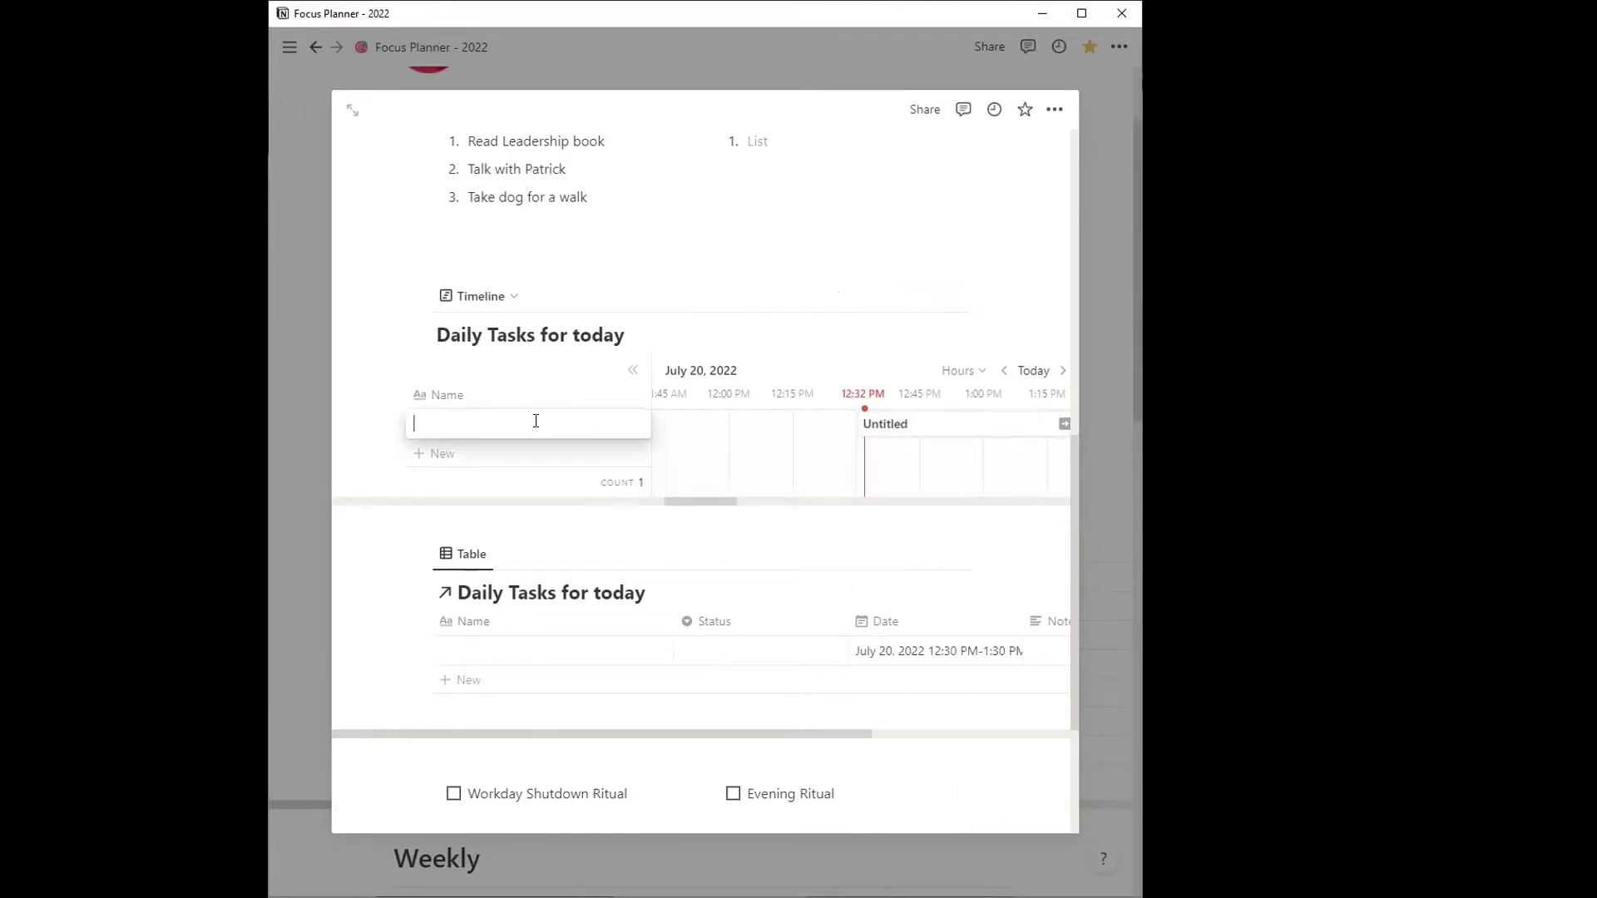
pyautogui.write('Talk with Patrick')
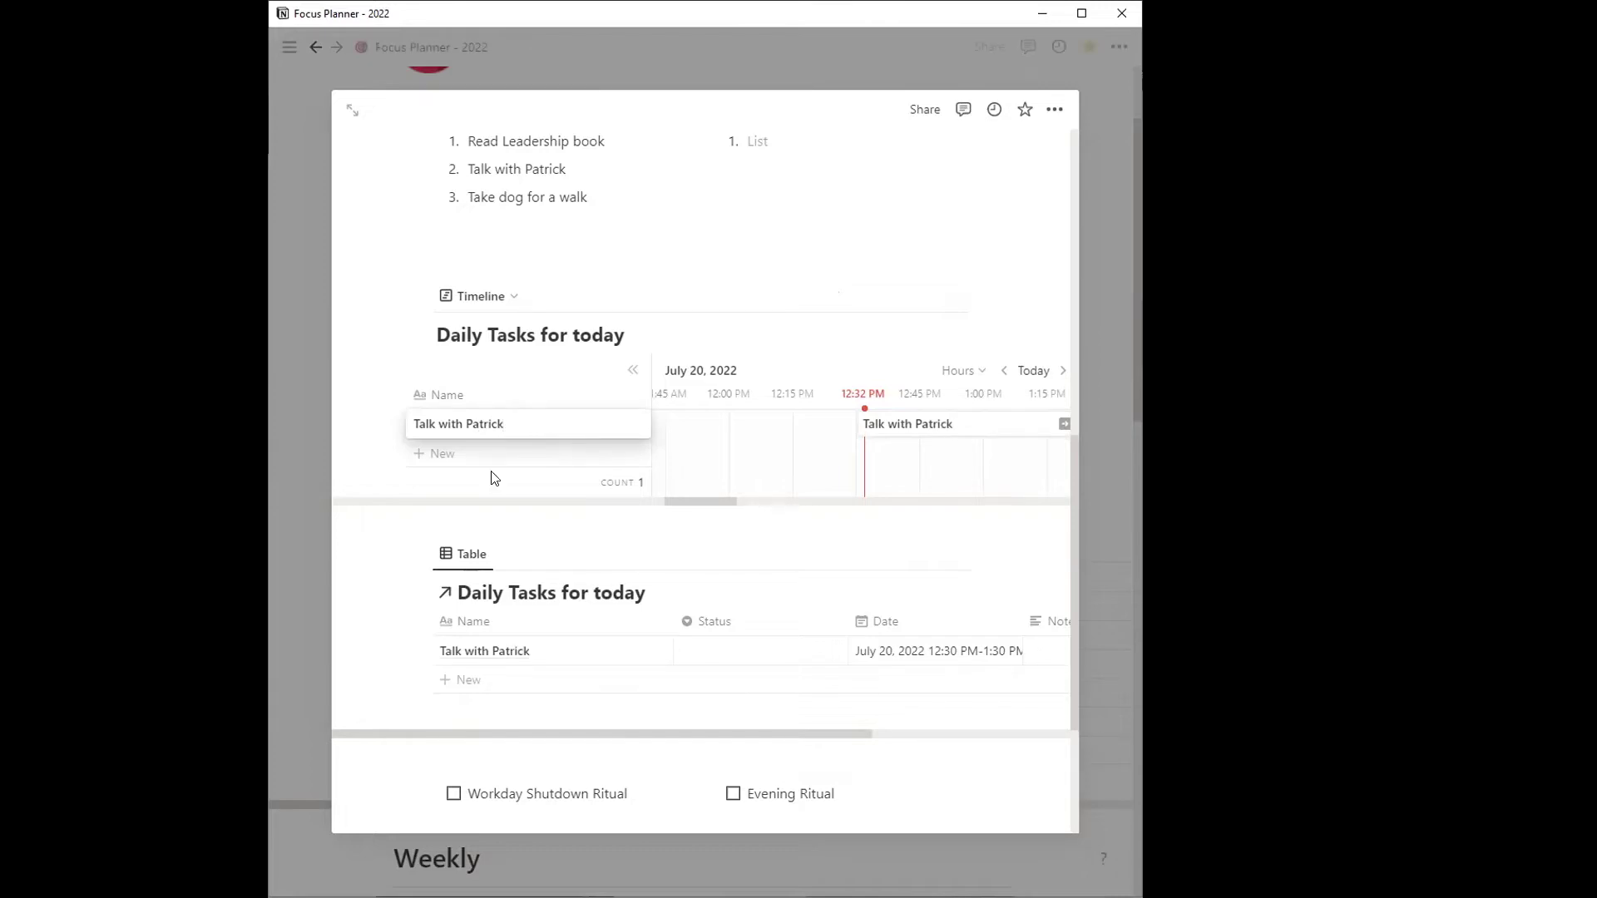
pyautogui.press('Escape')
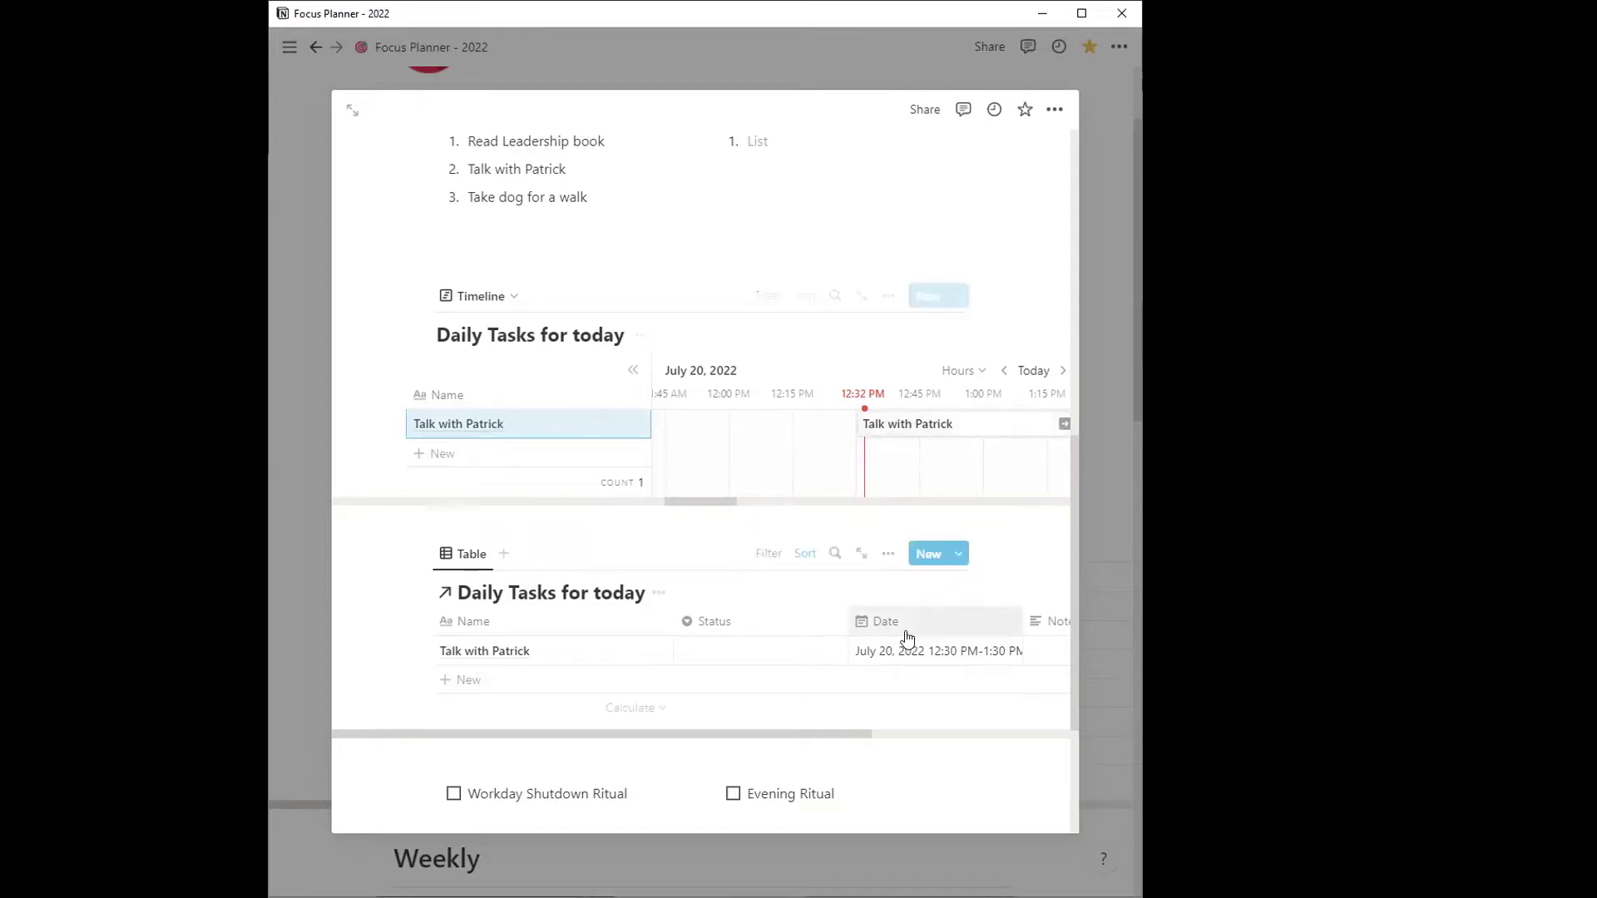
pyautogui.click(743, 653)
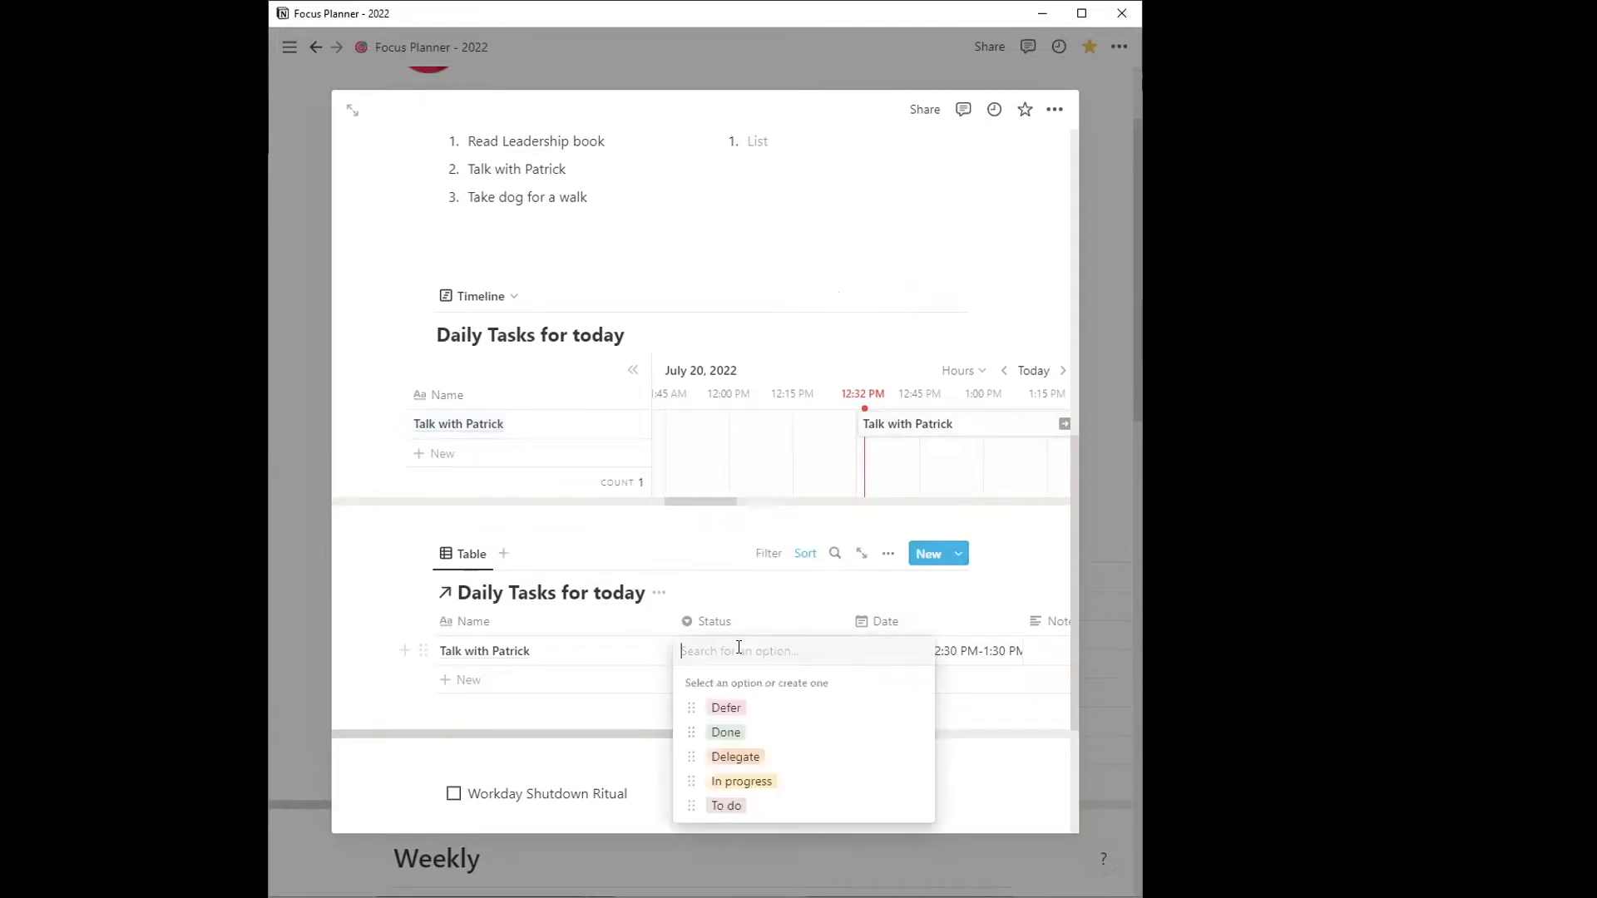
pyautogui.click(749, 782)
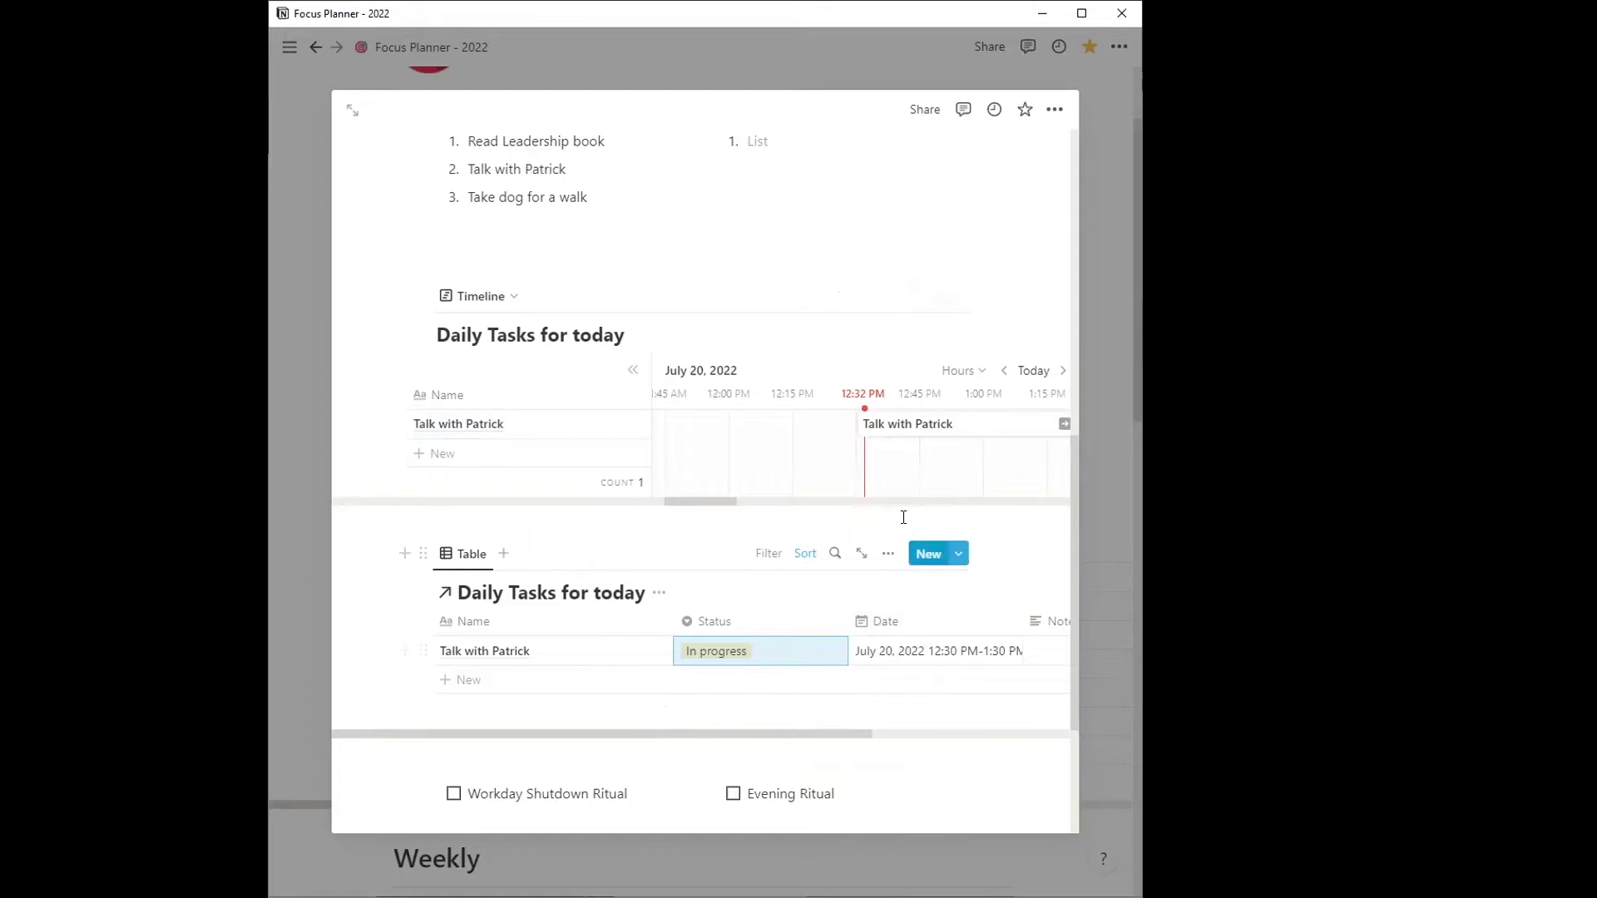
# - Add 'Take dog for a walk' from 1:30 to 2:30 PM, marked To do
pyautogui.click(1034, 370)
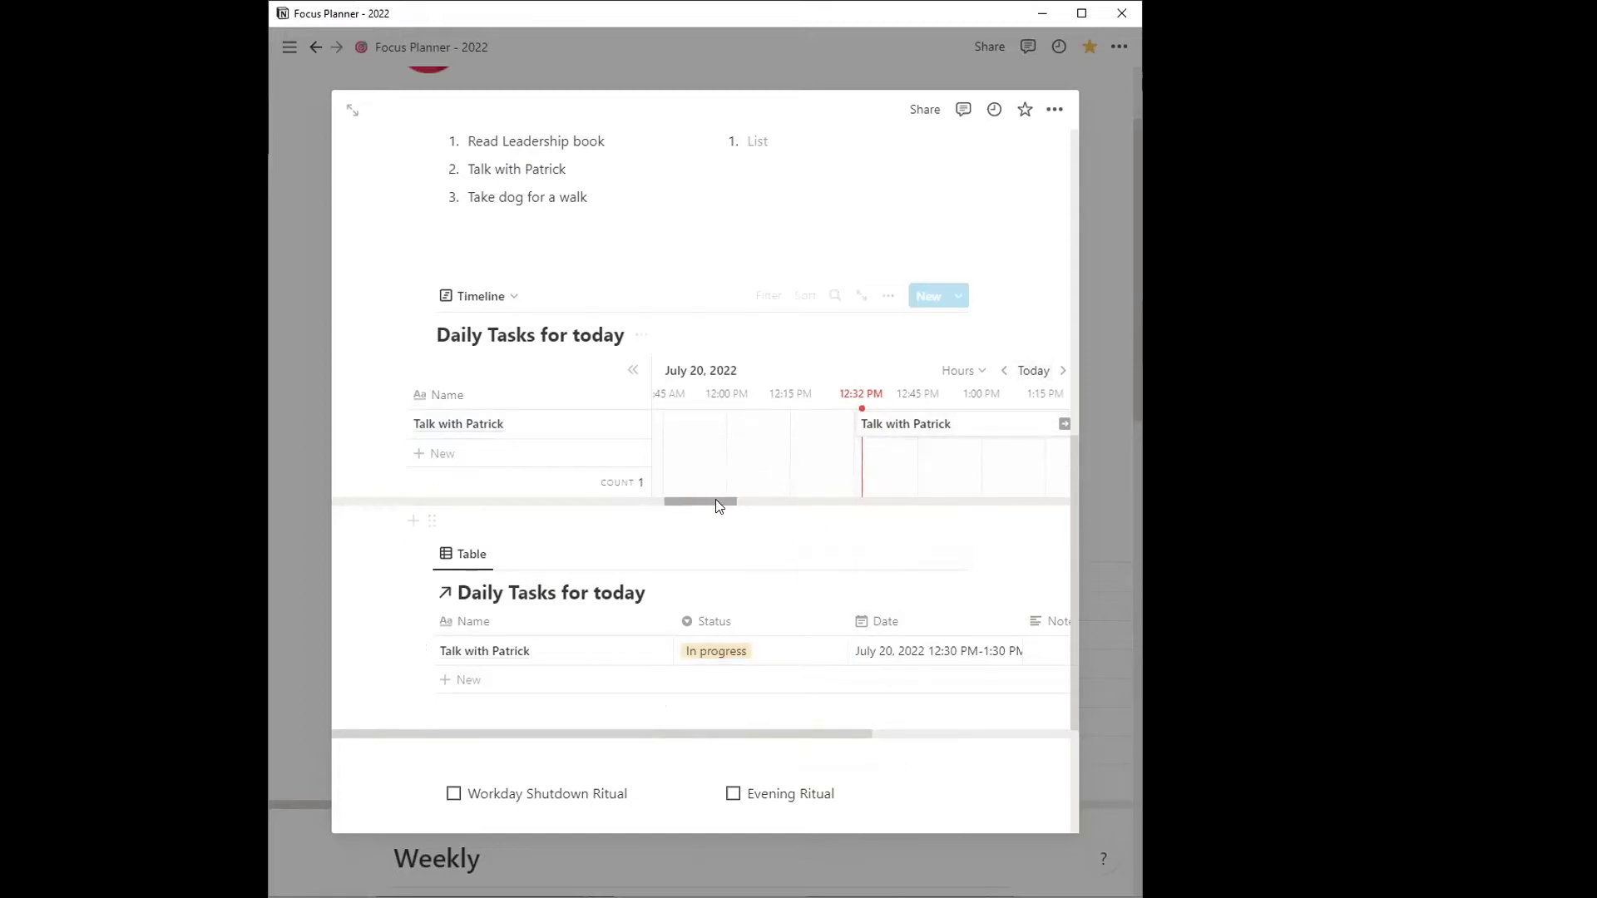
pyautogui.hscroll(5, 717, 504)
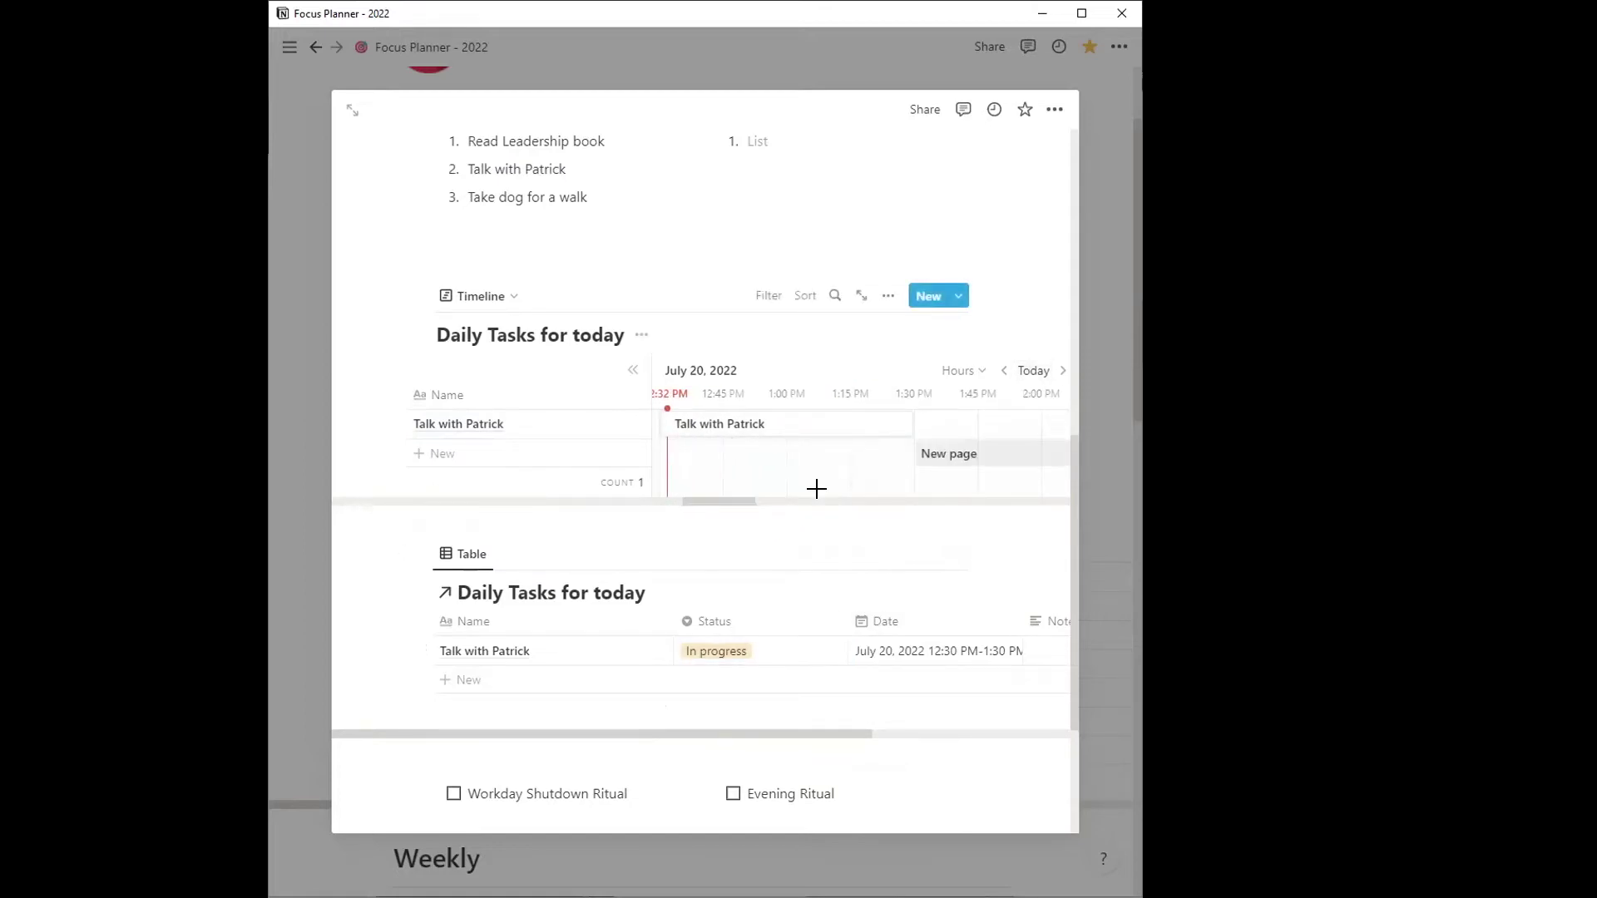
pyautogui.click(928, 458)
pyautogui.write('Take dog for a walk')
pyautogui.press('Return')
pyautogui.click(722, 713)
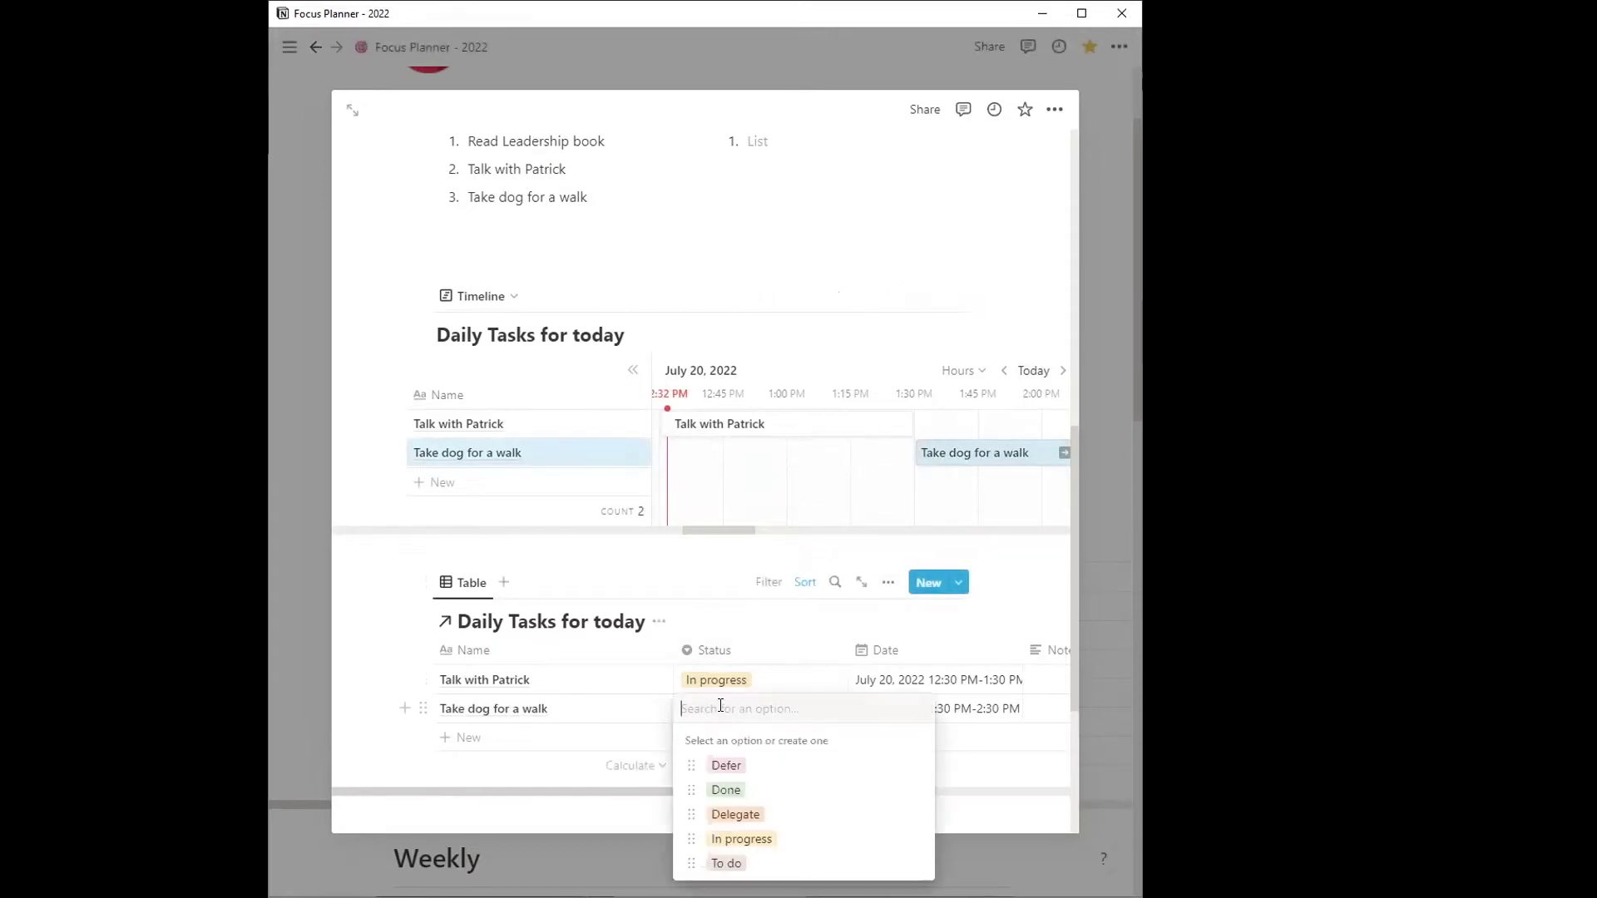
pyautogui.click(726, 760)
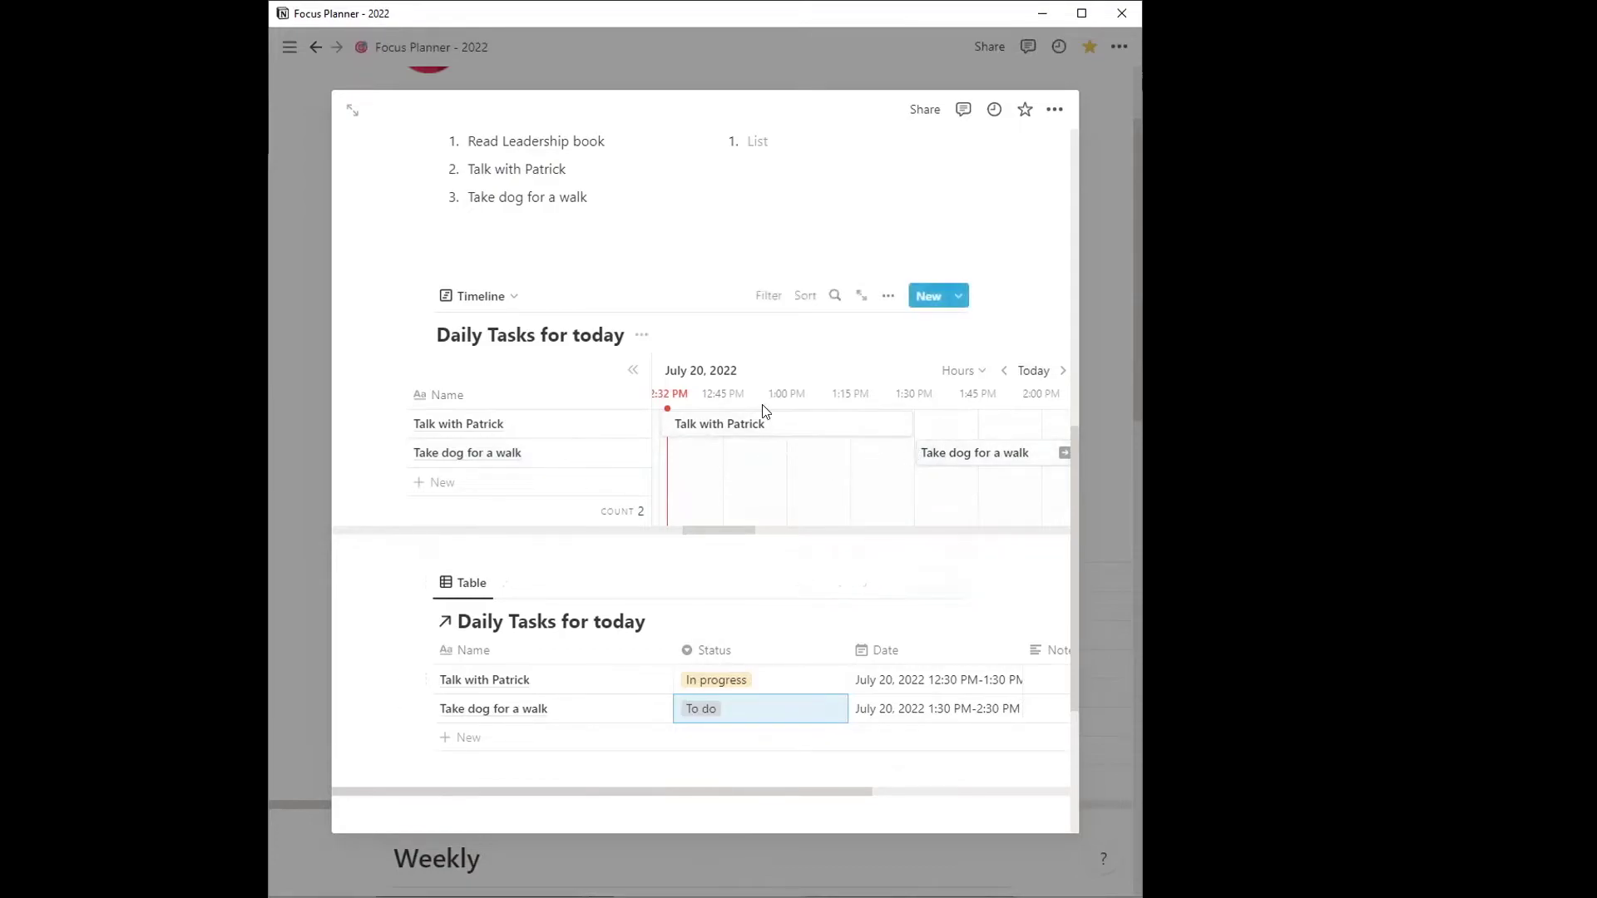
pyautogui.scroll(-3, 775, 685)
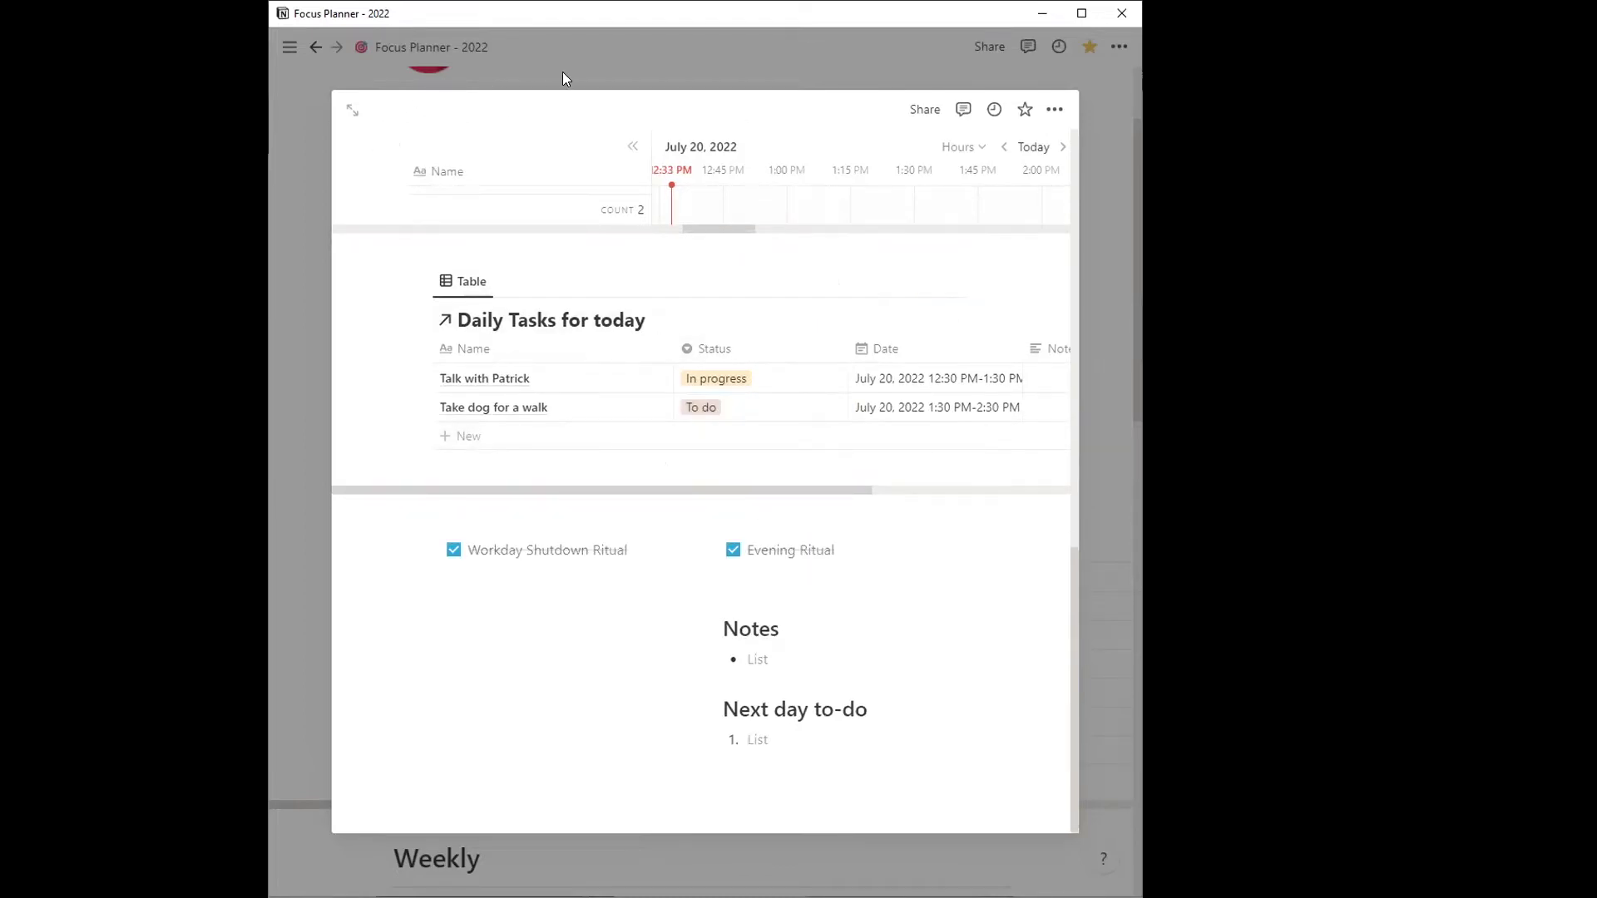
# - Back in Focus Planner, add a new Weekly entry from the Weekly Review template
pyautogui.click(562, 71)
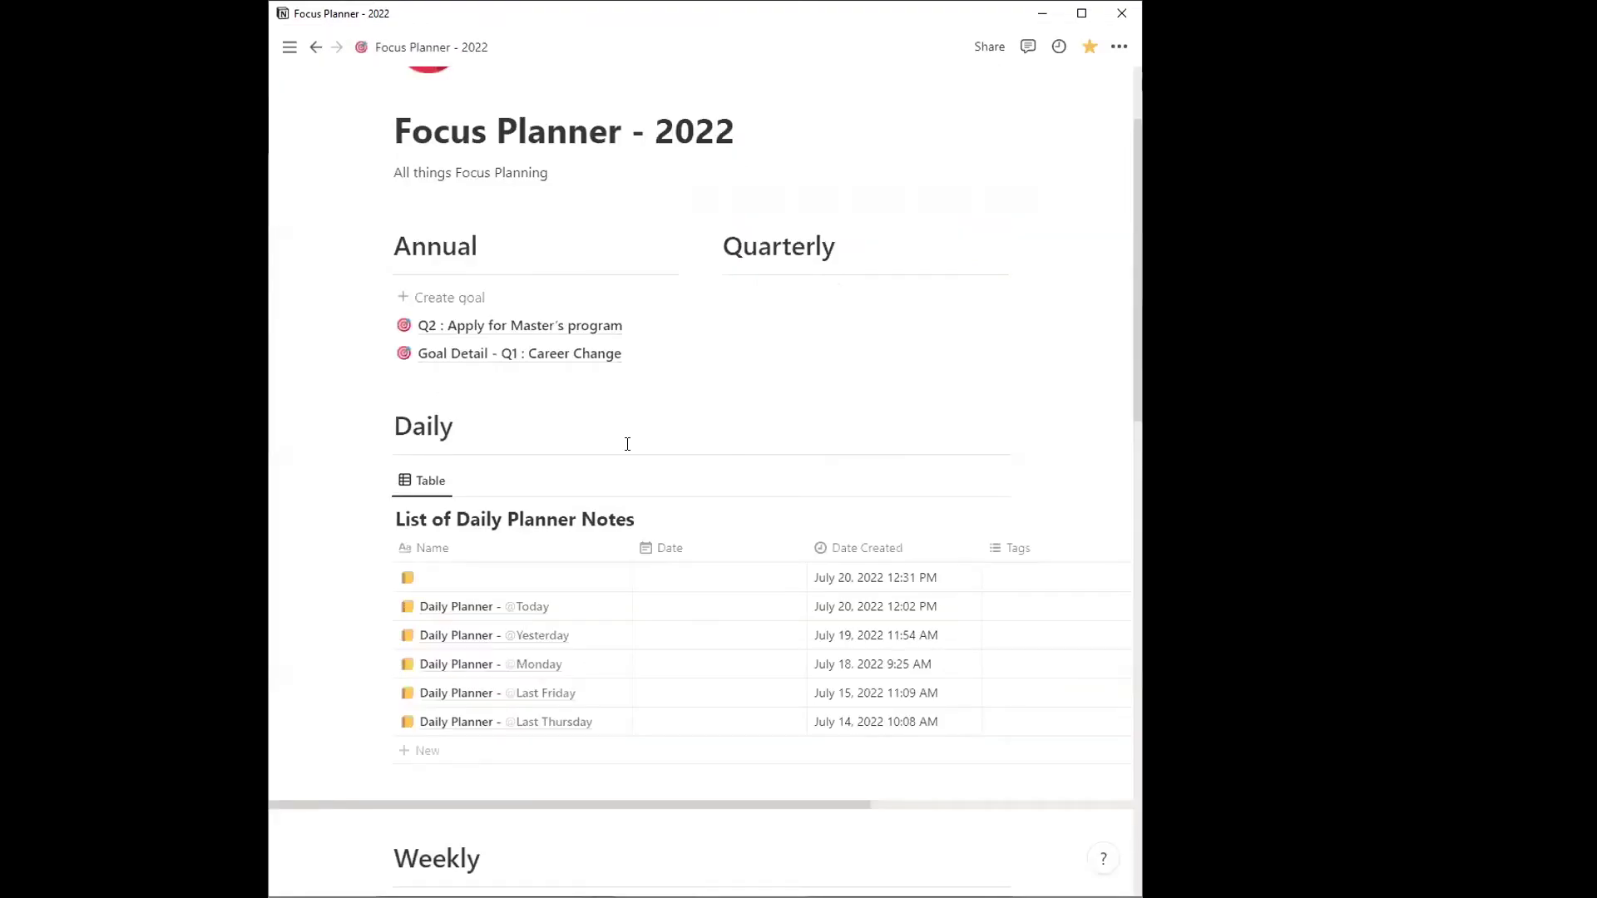
pyautogui.scroll(-4, 623, 496)
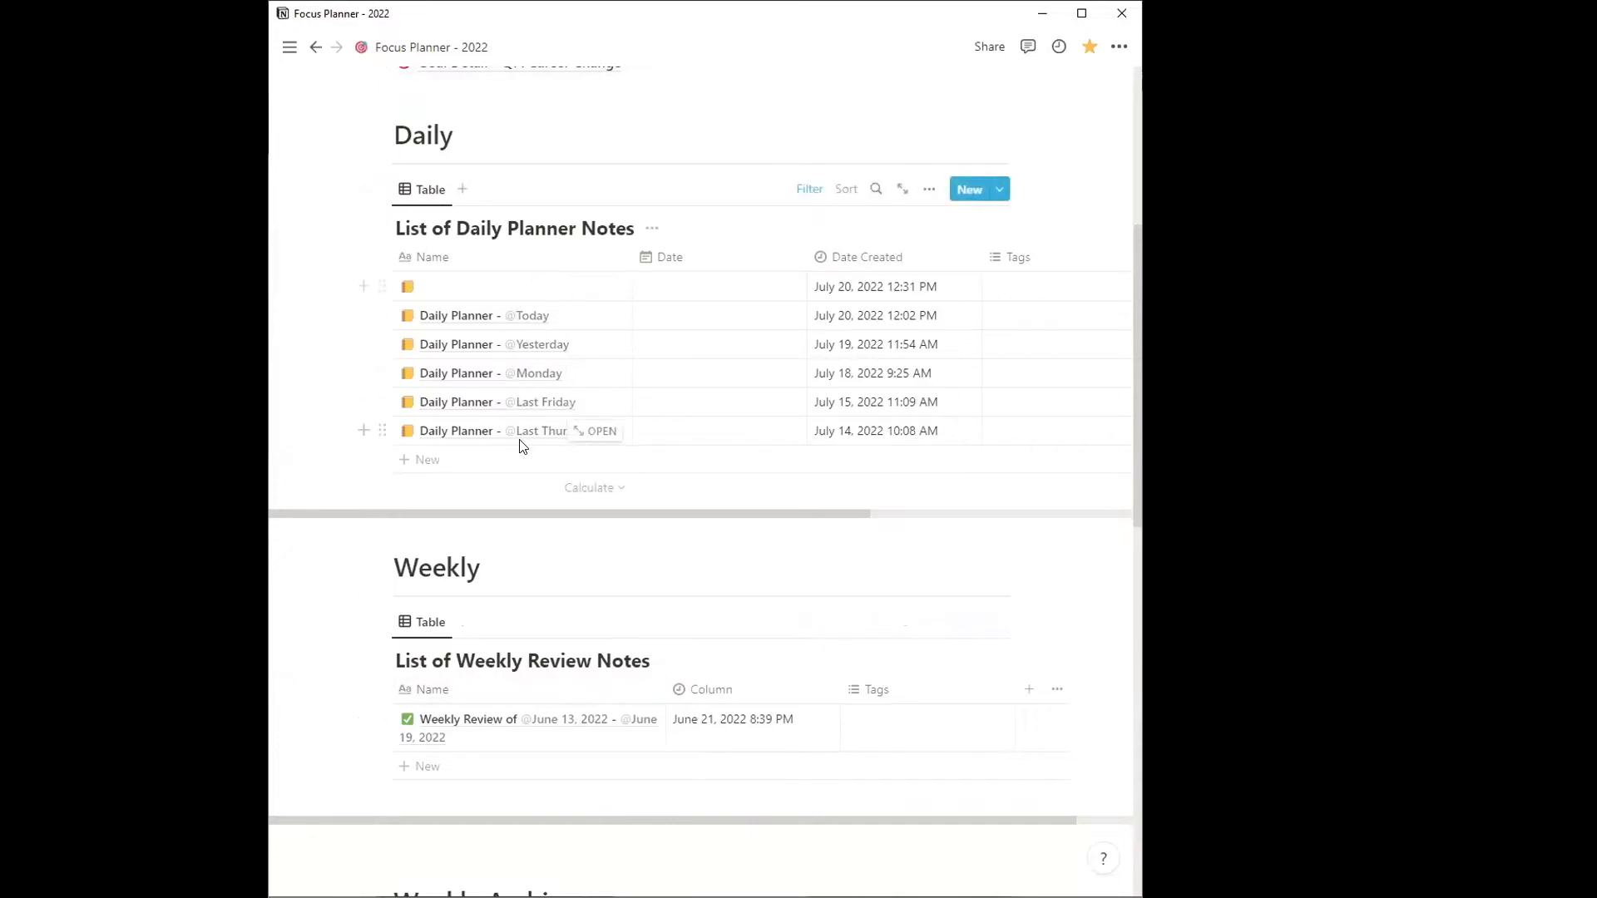
pyautogui.click(969, 621)
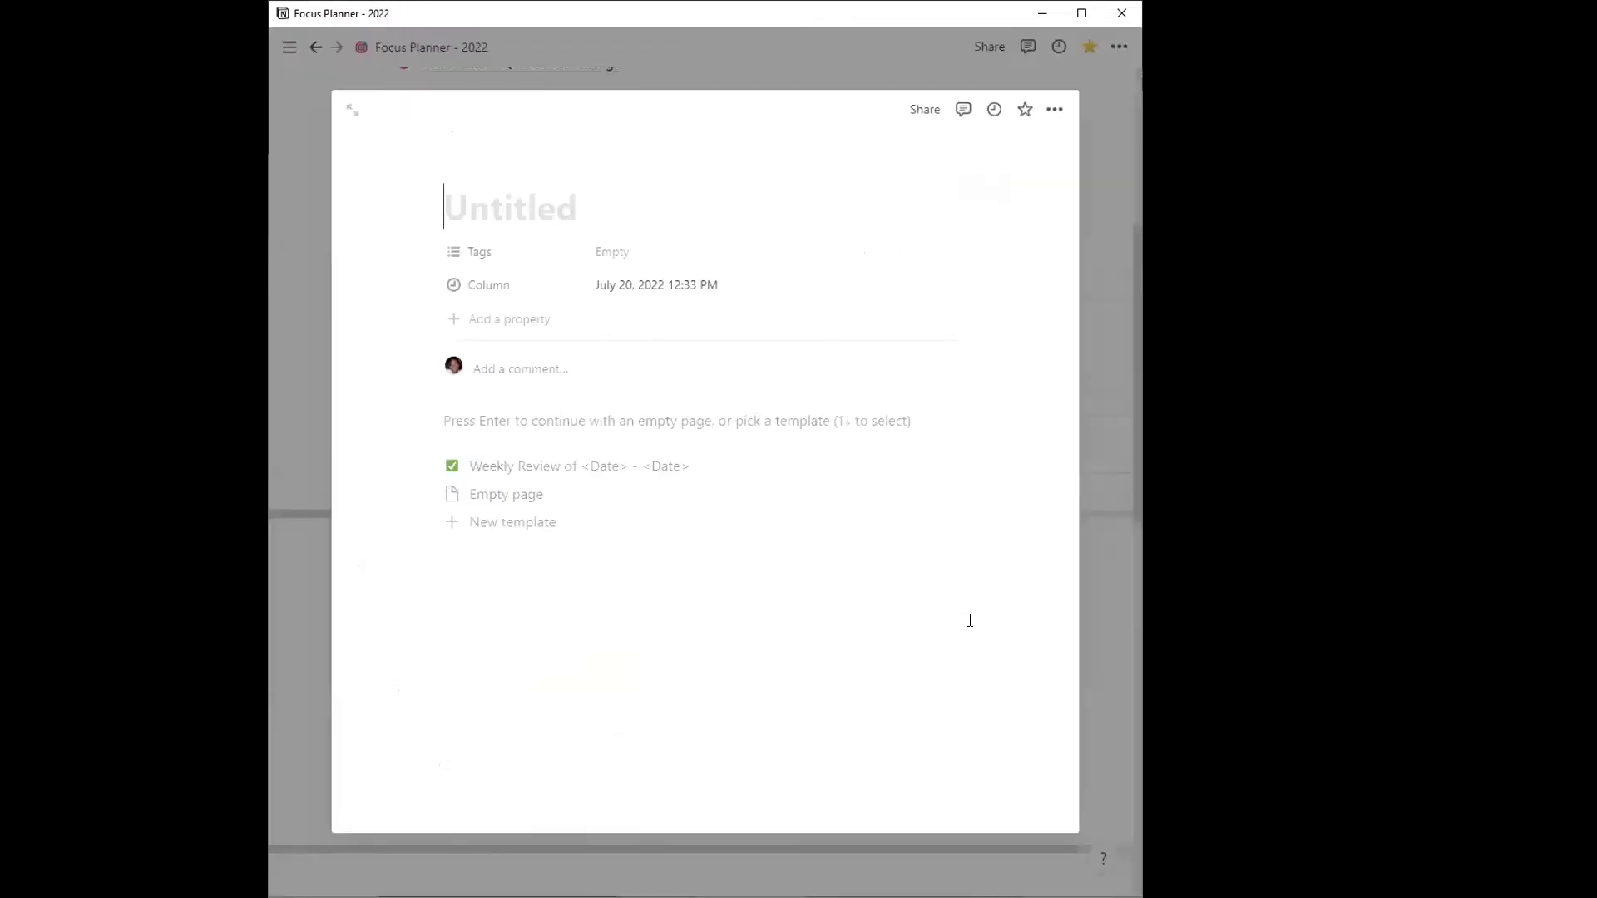
pyautogui.click(588, 466)
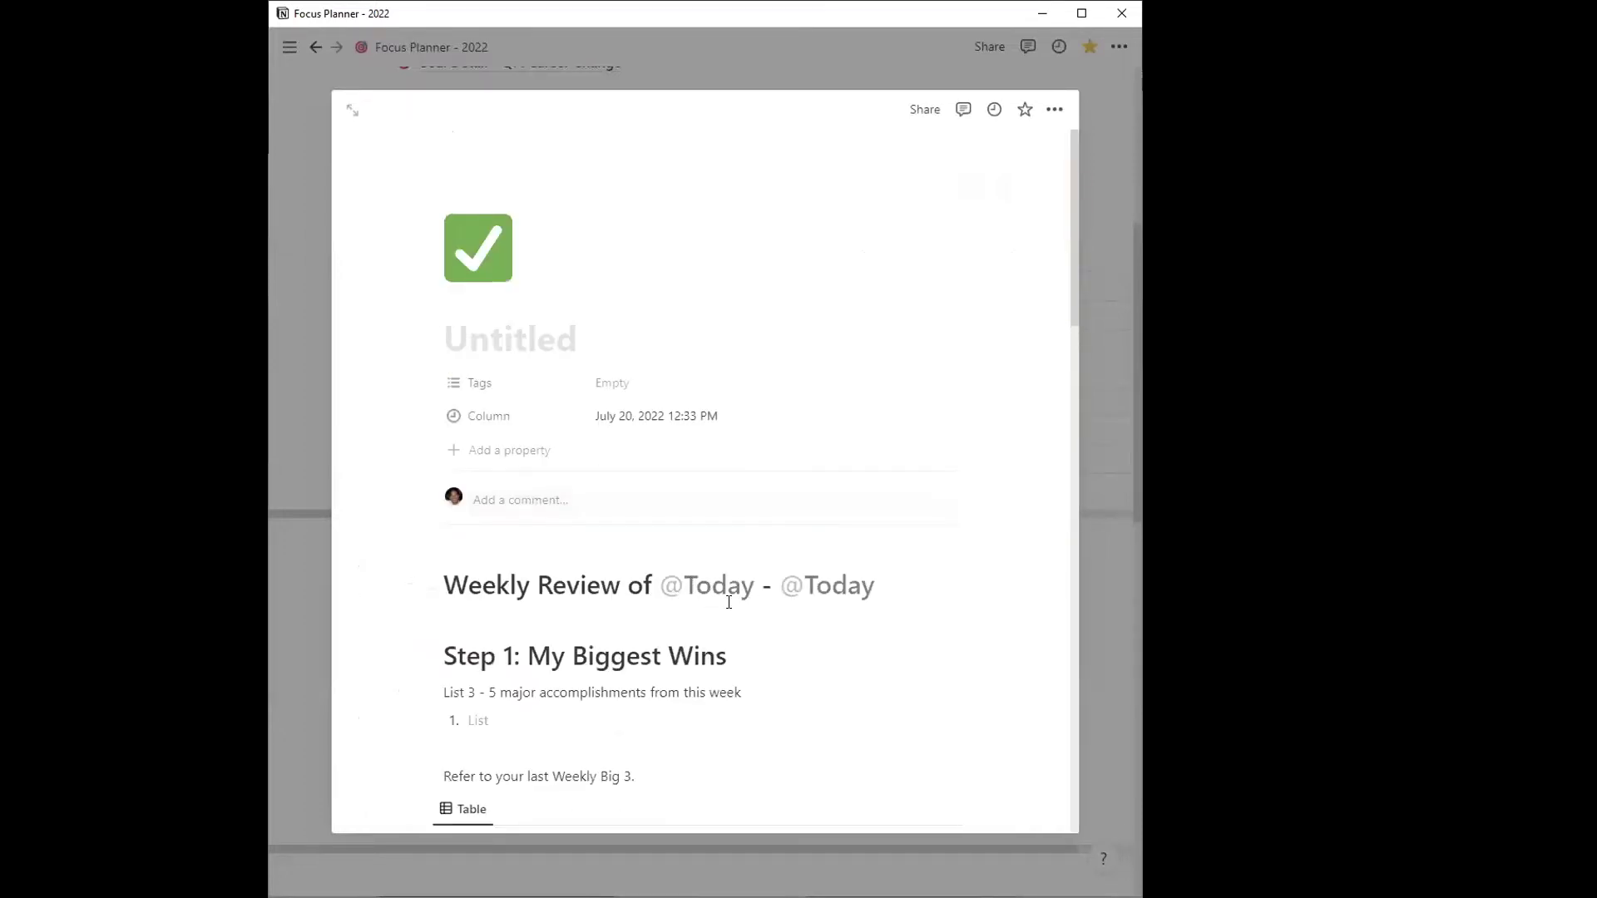
# - Set the review's dates to July 11, 2022 through next Sunday
pyautogui.click(722, 592)
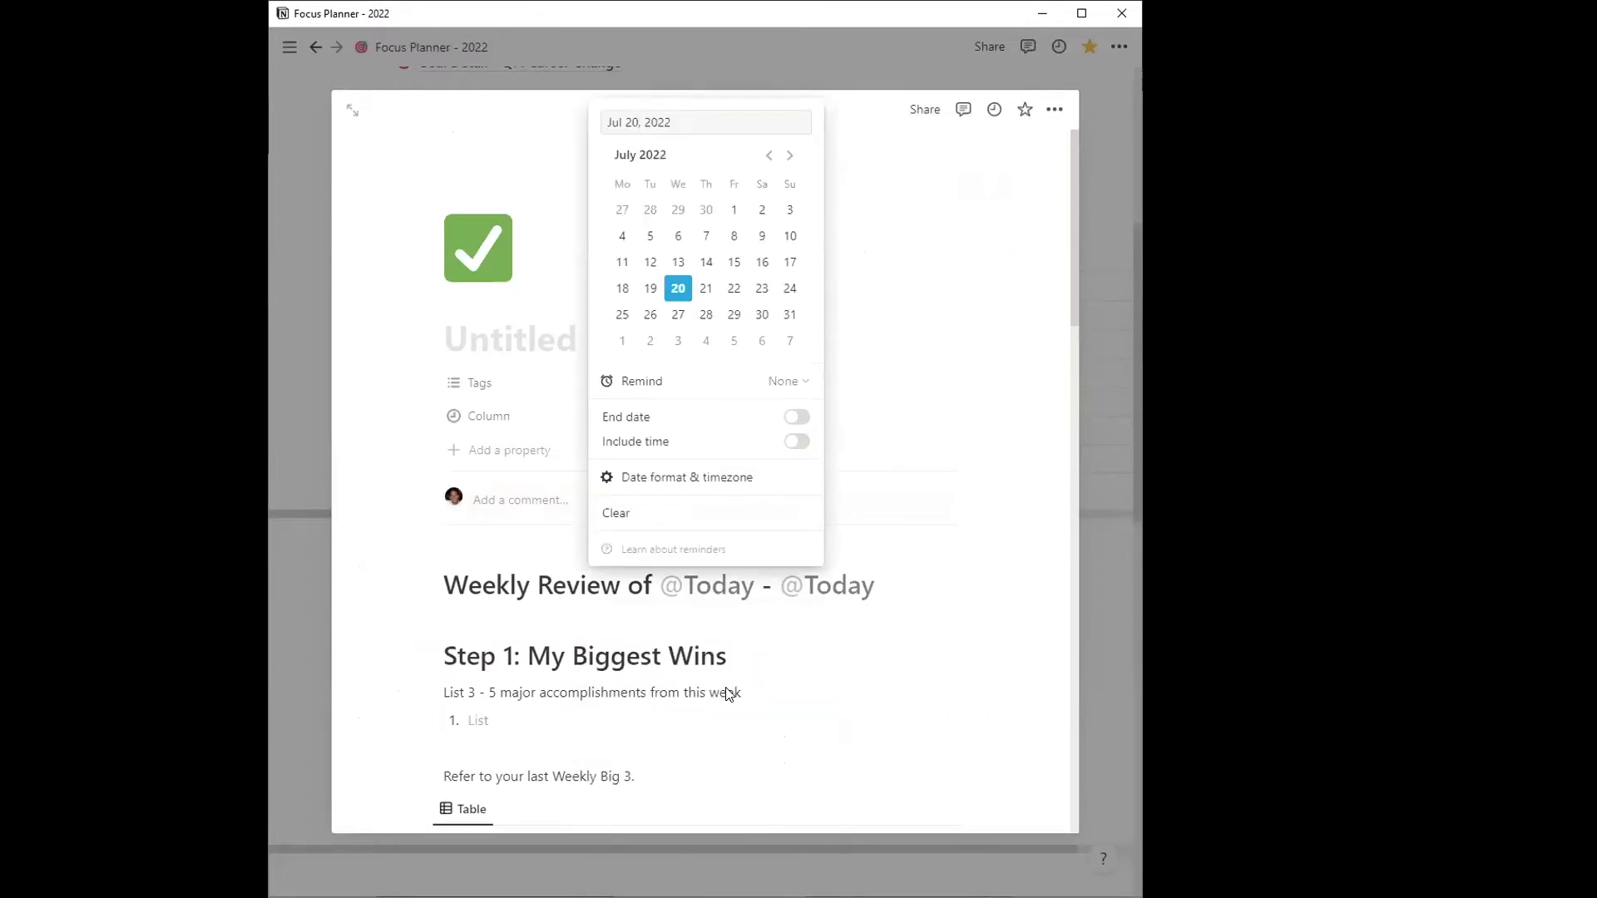
pyautogui.click(651, 264)
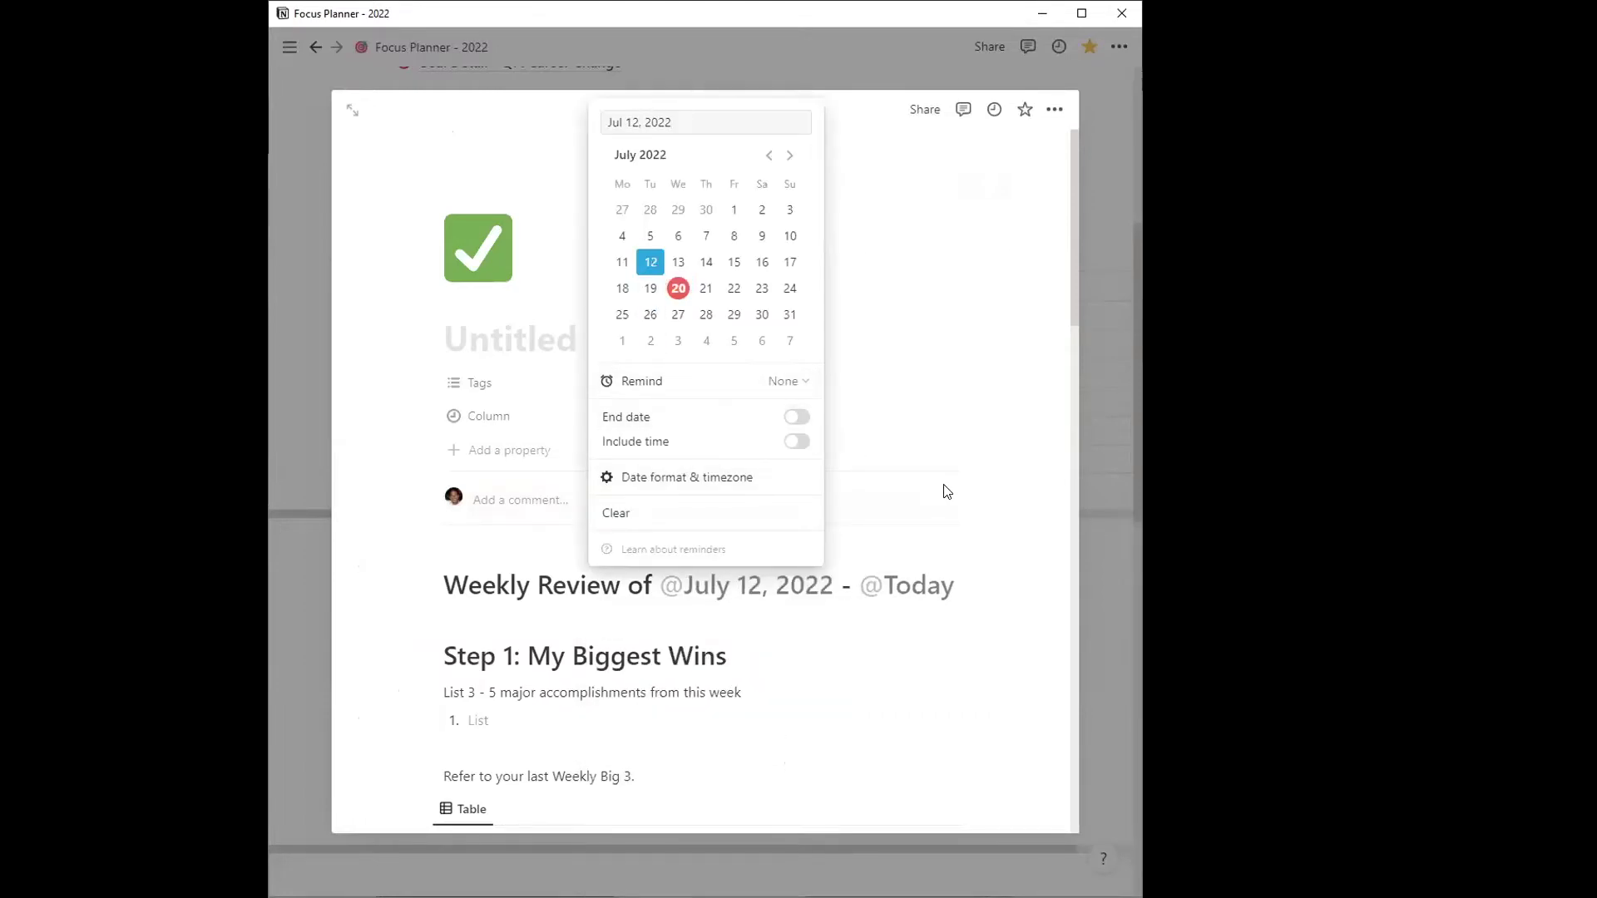
pyautogui.click(919, 593)
pyautogui.click(921, 593)
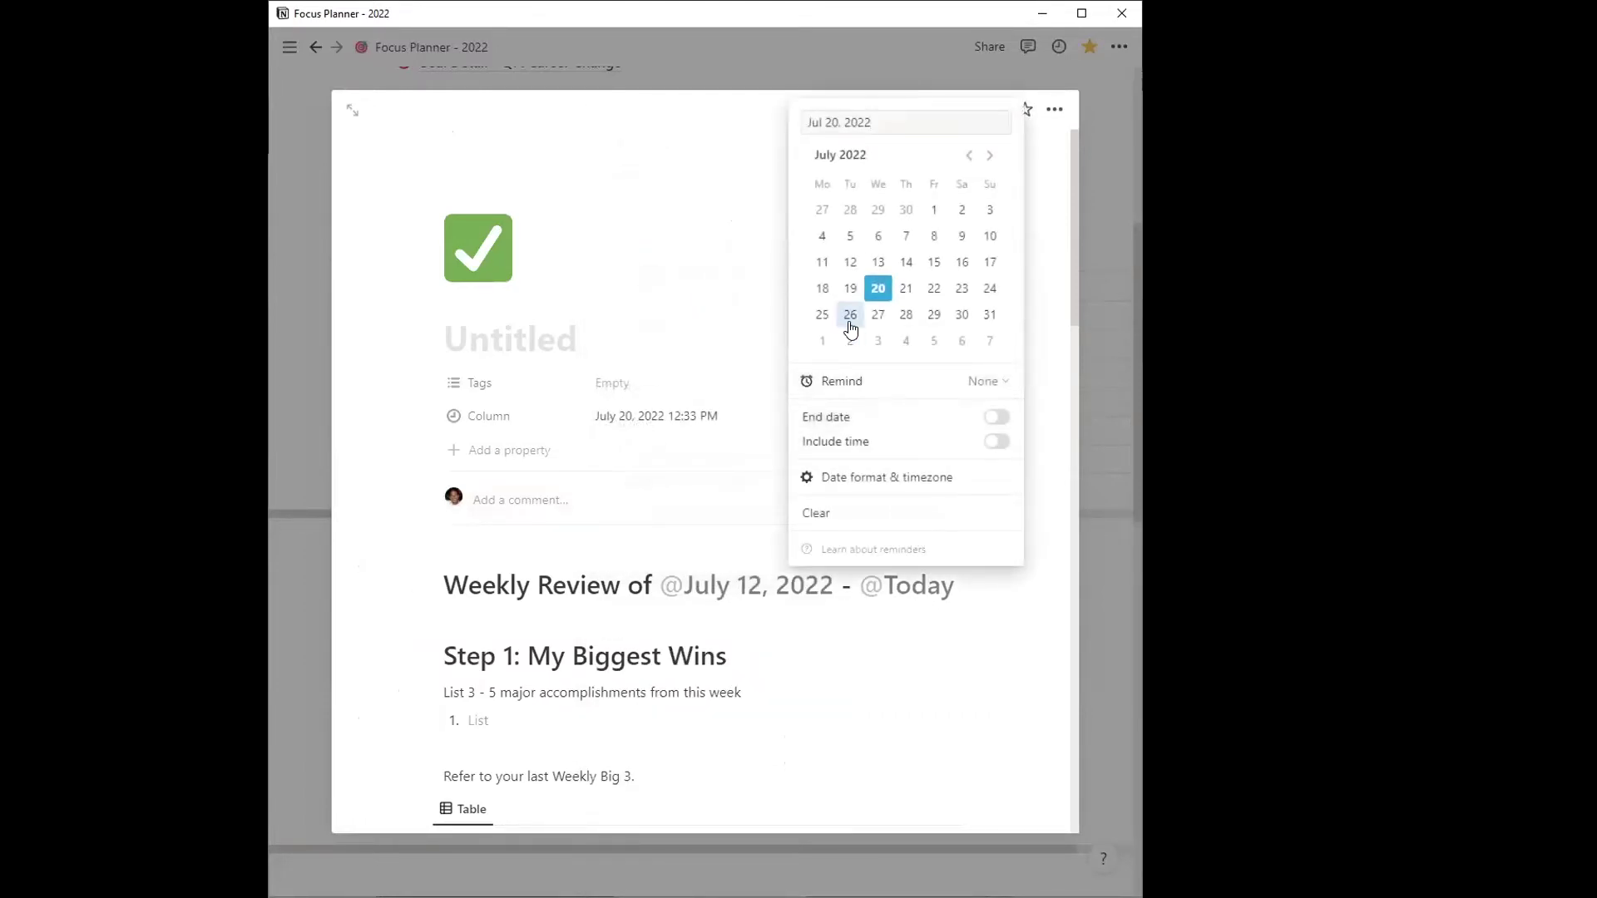
pyautogui.click(983, 287)
pyautogui.click(715, 586)
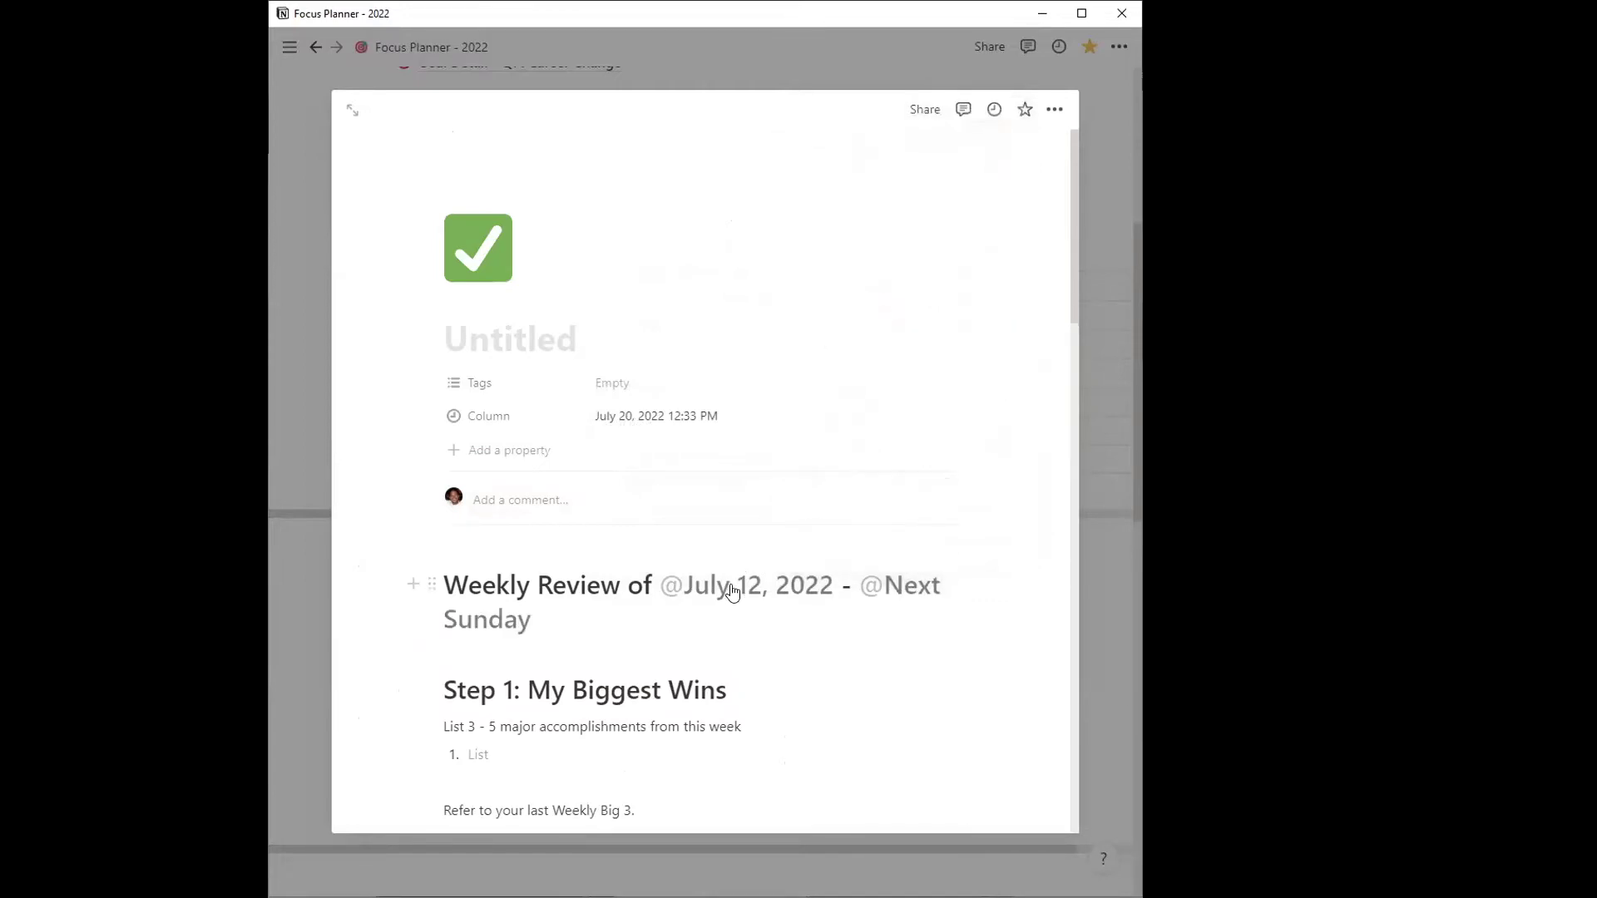
pyautogui.click(715, 586)
pyautogui.click(662, 262)
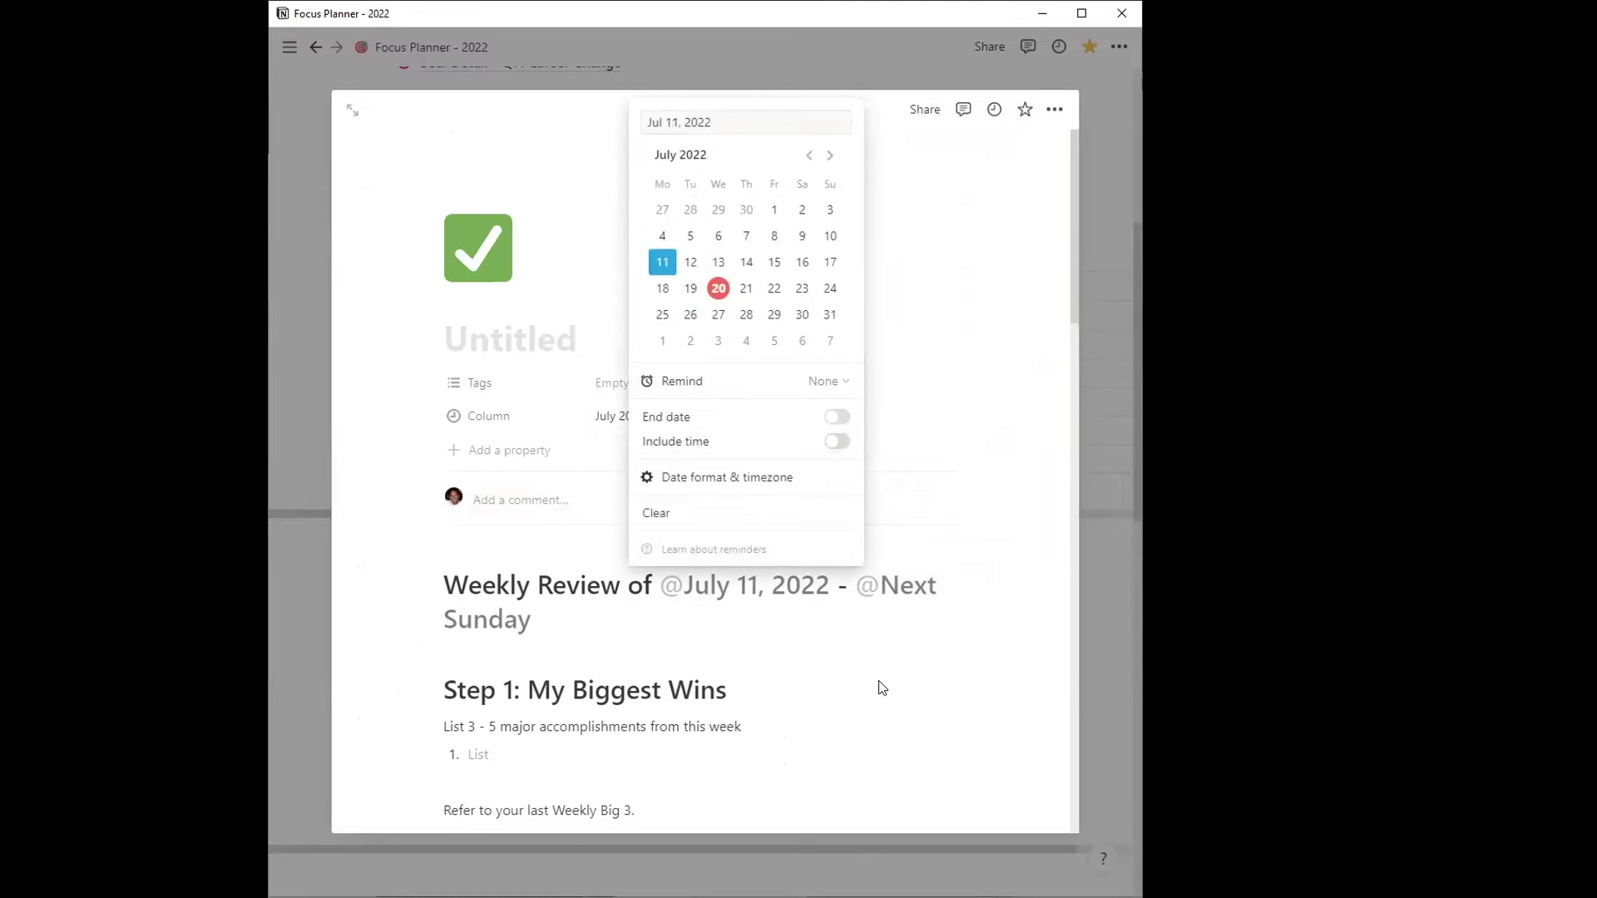
pyautogui.click(687, 629)
pyautogui.scroll(-3, 687, 629)
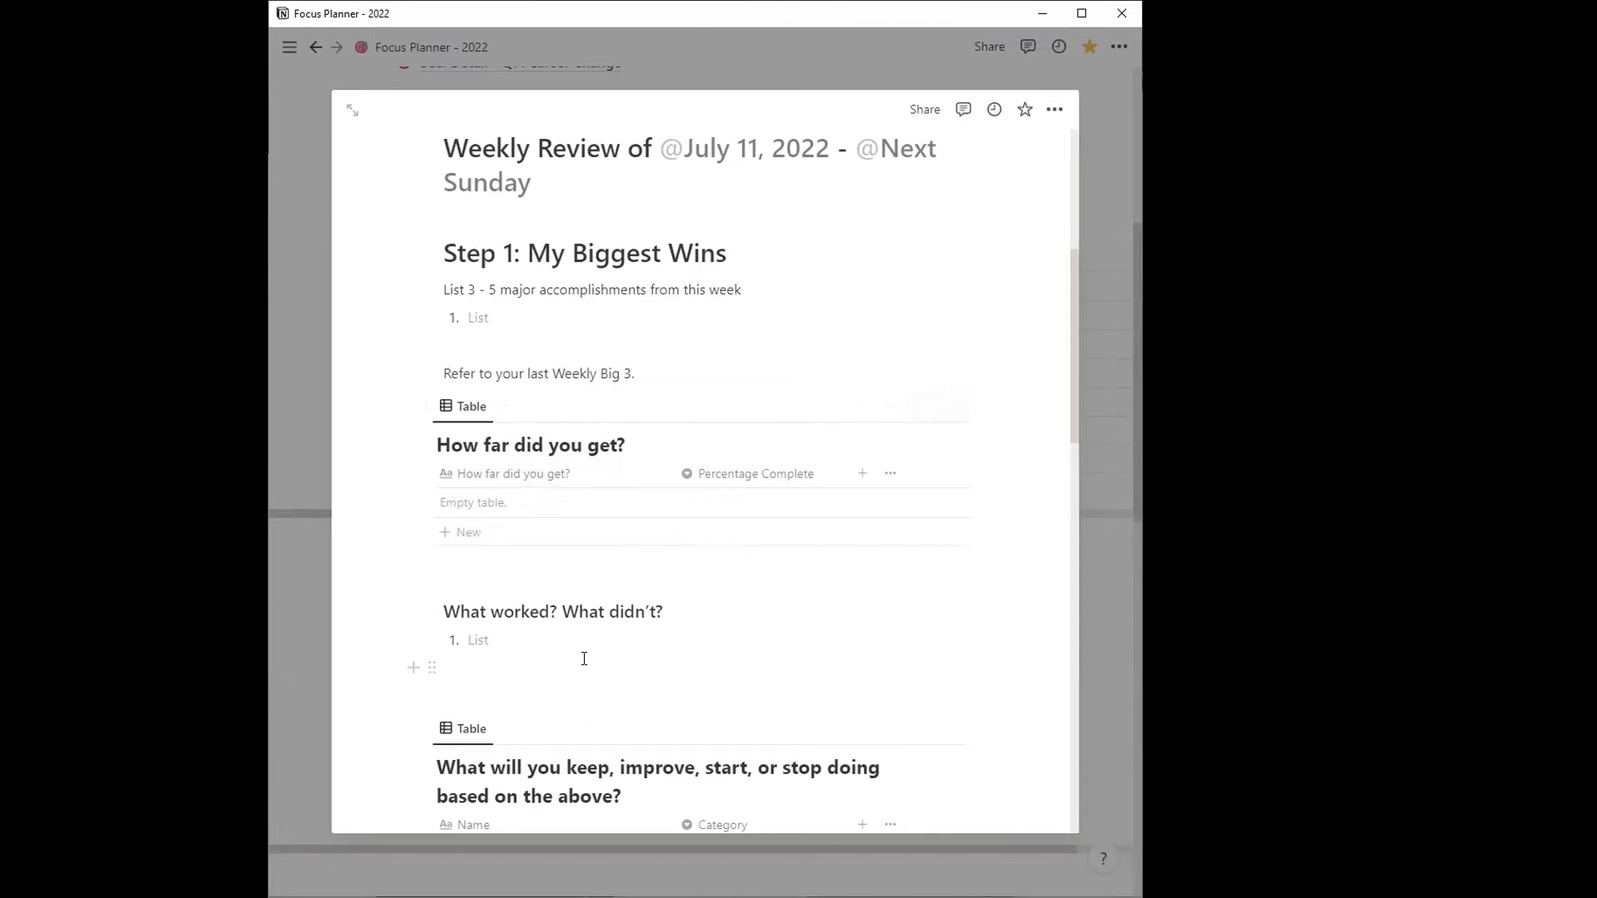
# - Log 'Follow up with graduate application status' under How far did you get?, then close the review
pyautogui.click(564, 503)
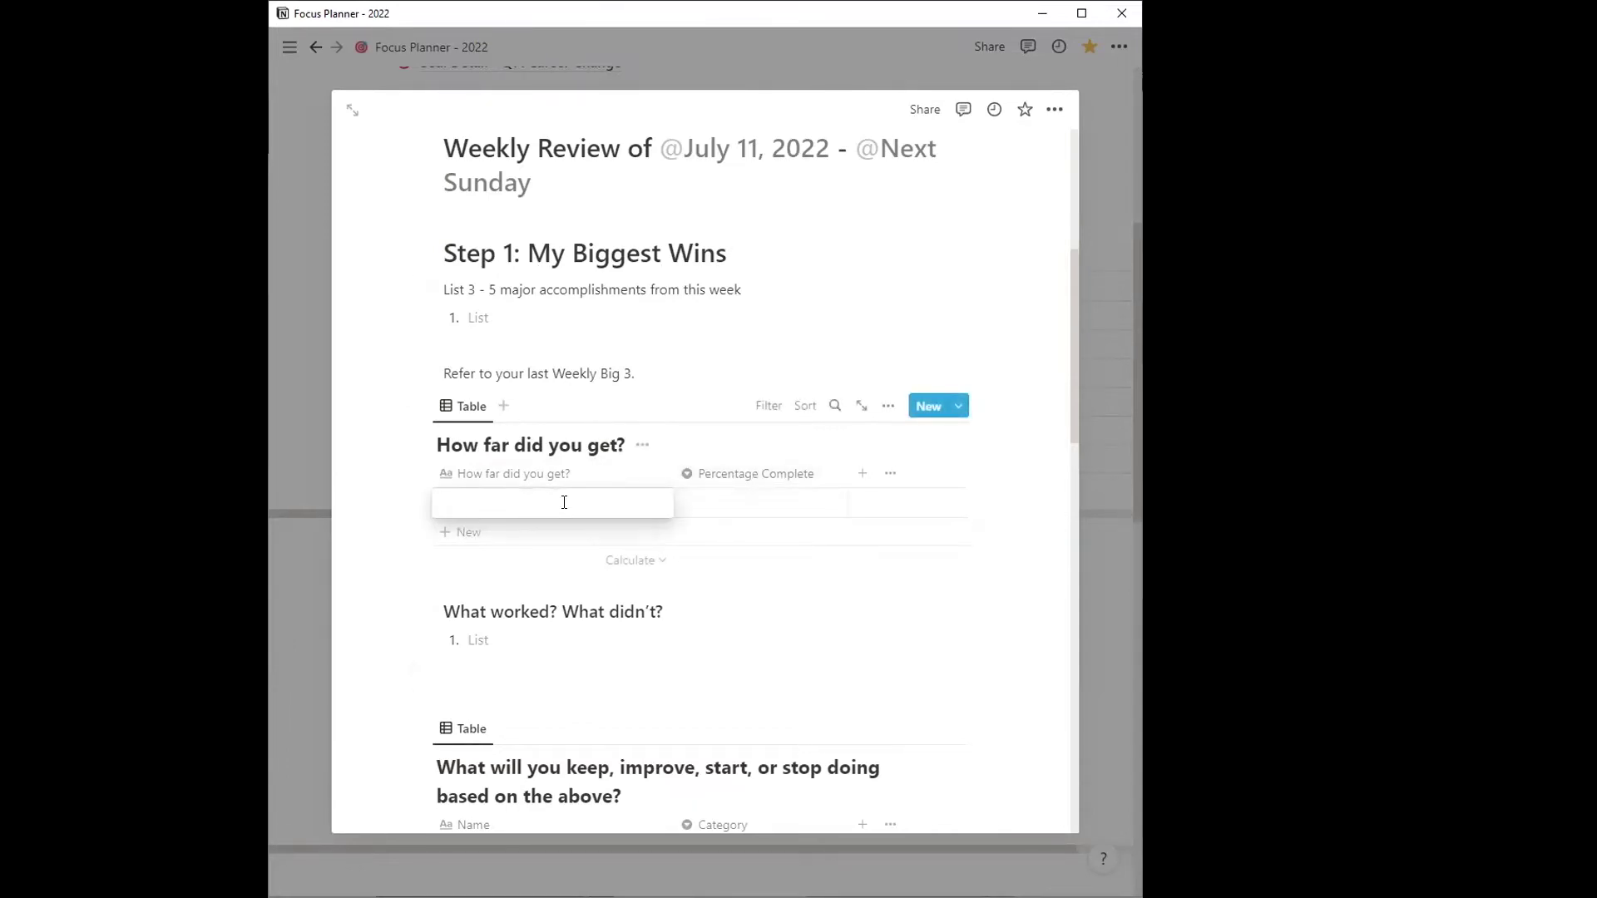
pyautogui.write('Follow up with graduate application status')
pyautogui.press('Return')
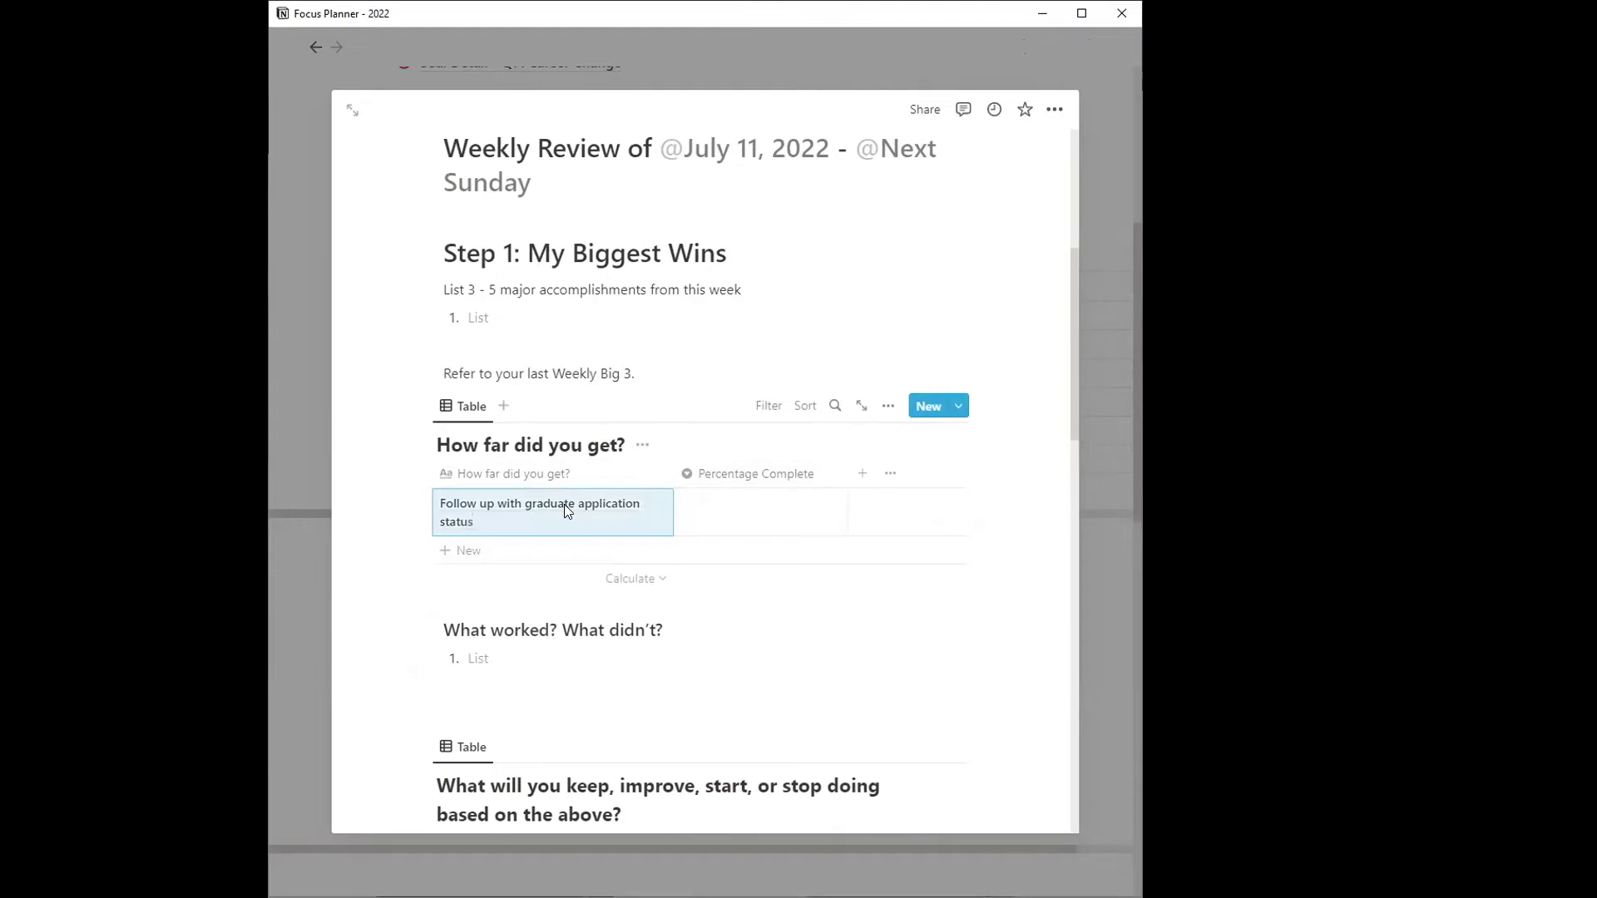
pyautogui.click(753, 507)
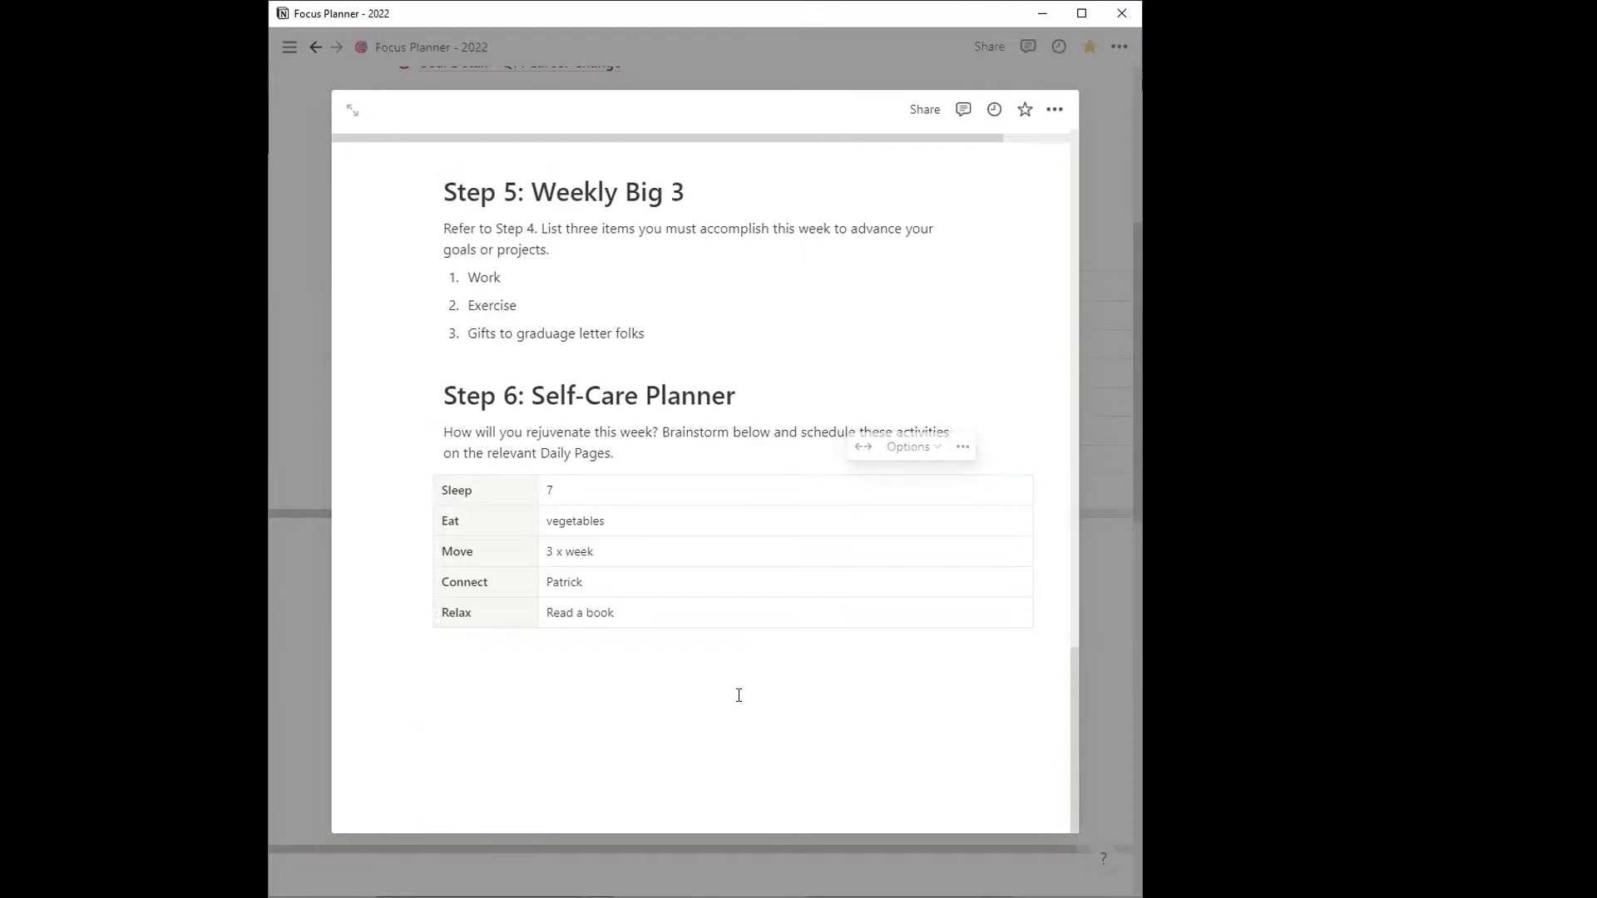
pyautogui.click(646, 75)
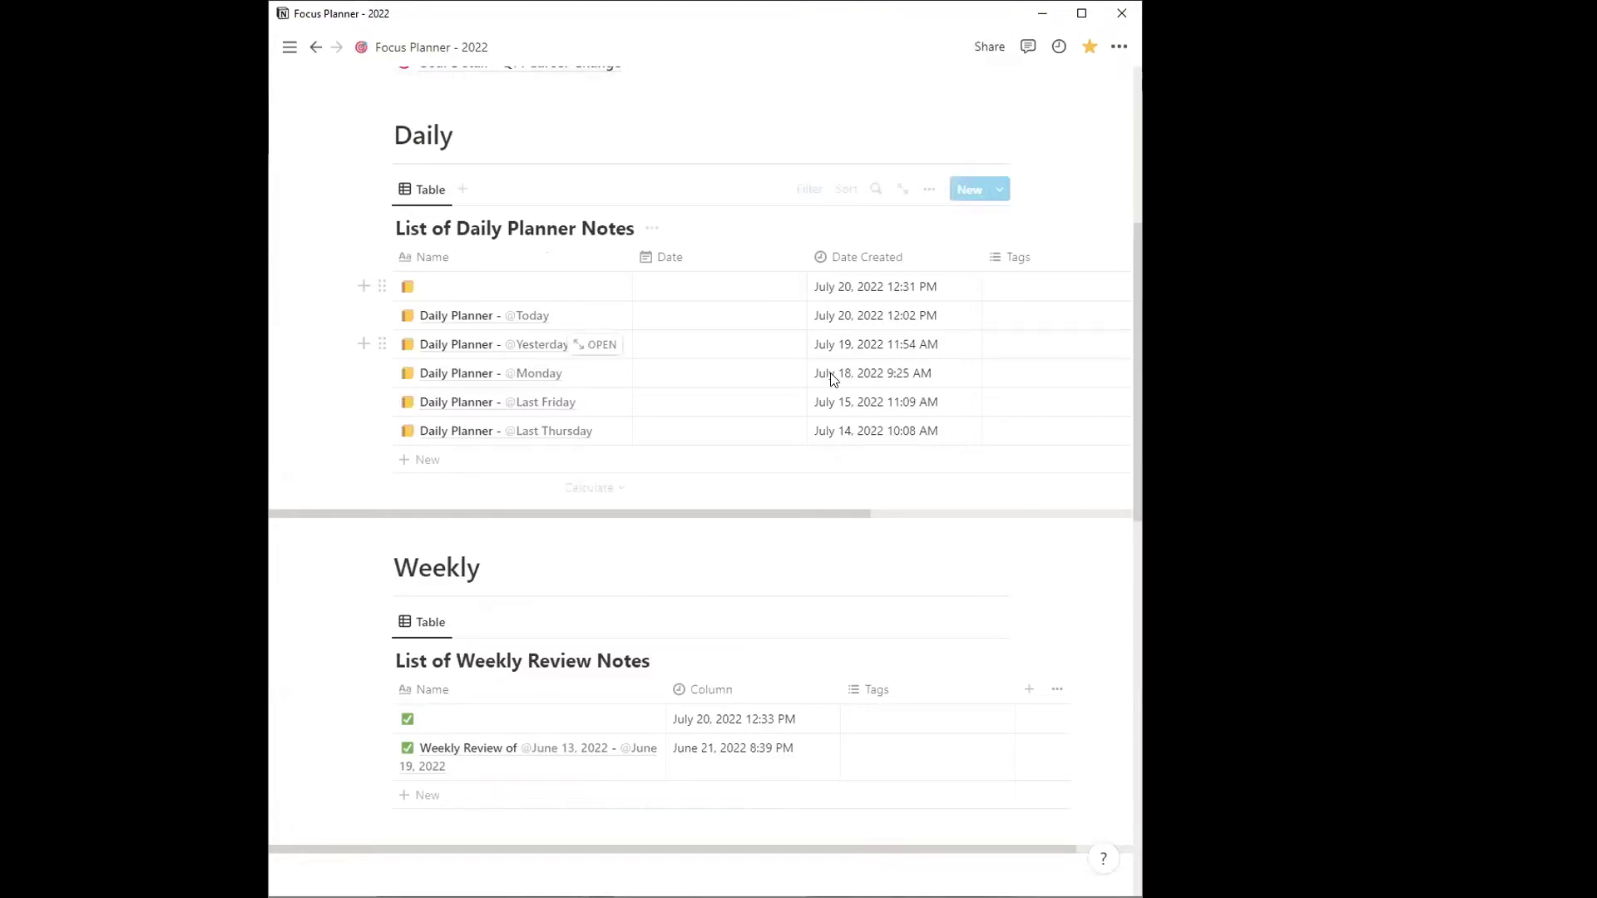
pyautogui.scroll(-2, 580, 491)
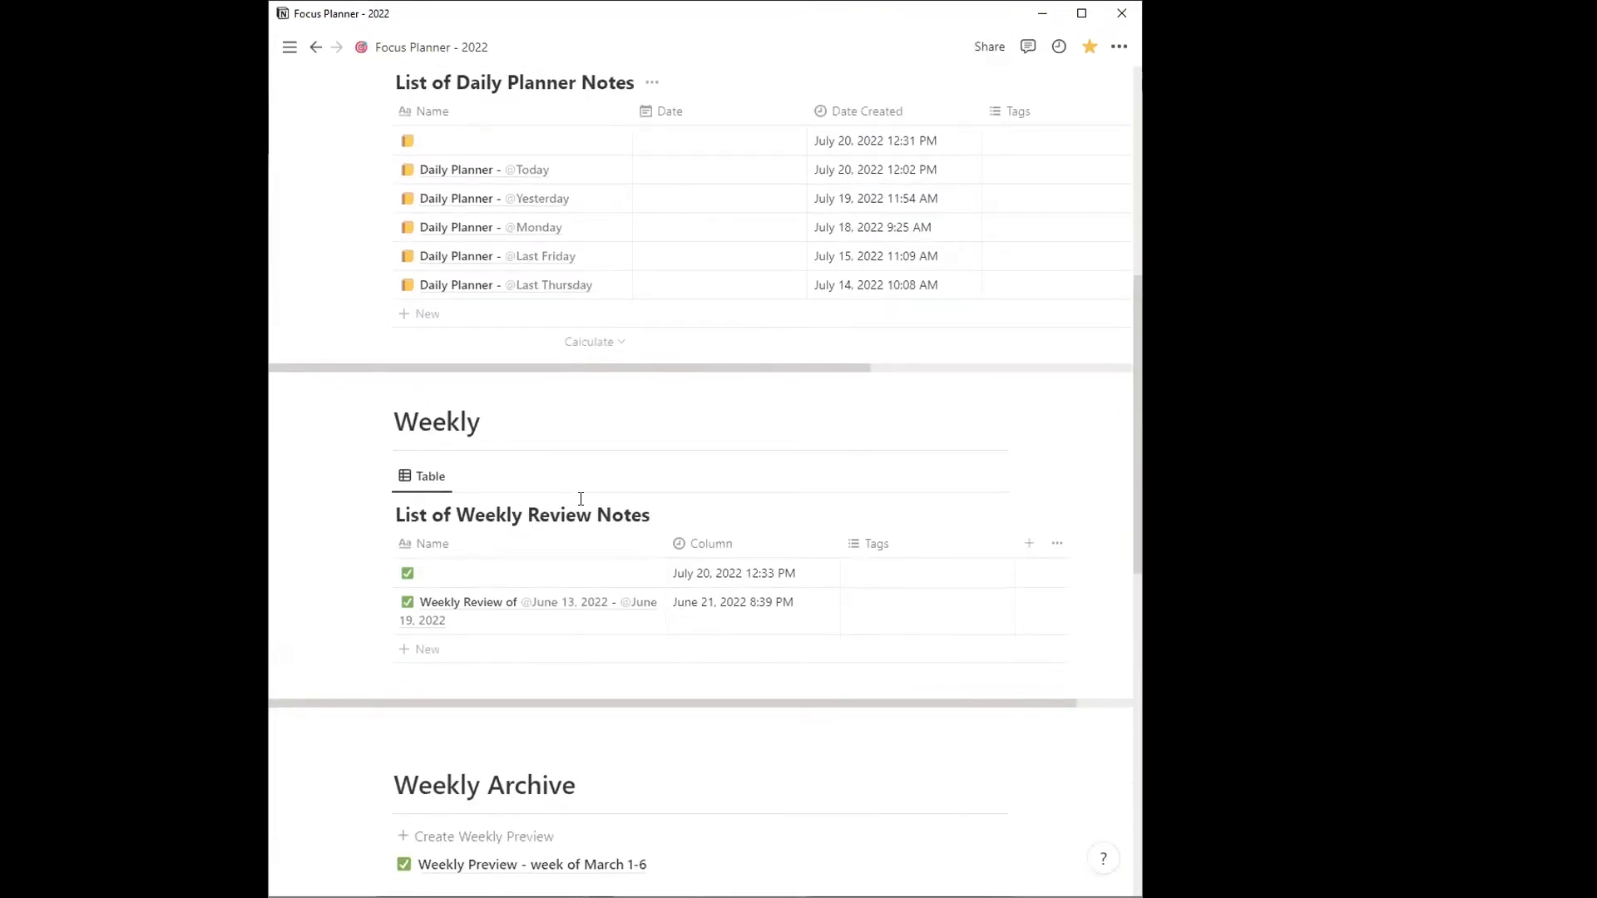
pyautogui.scroll(8, 580, 498)
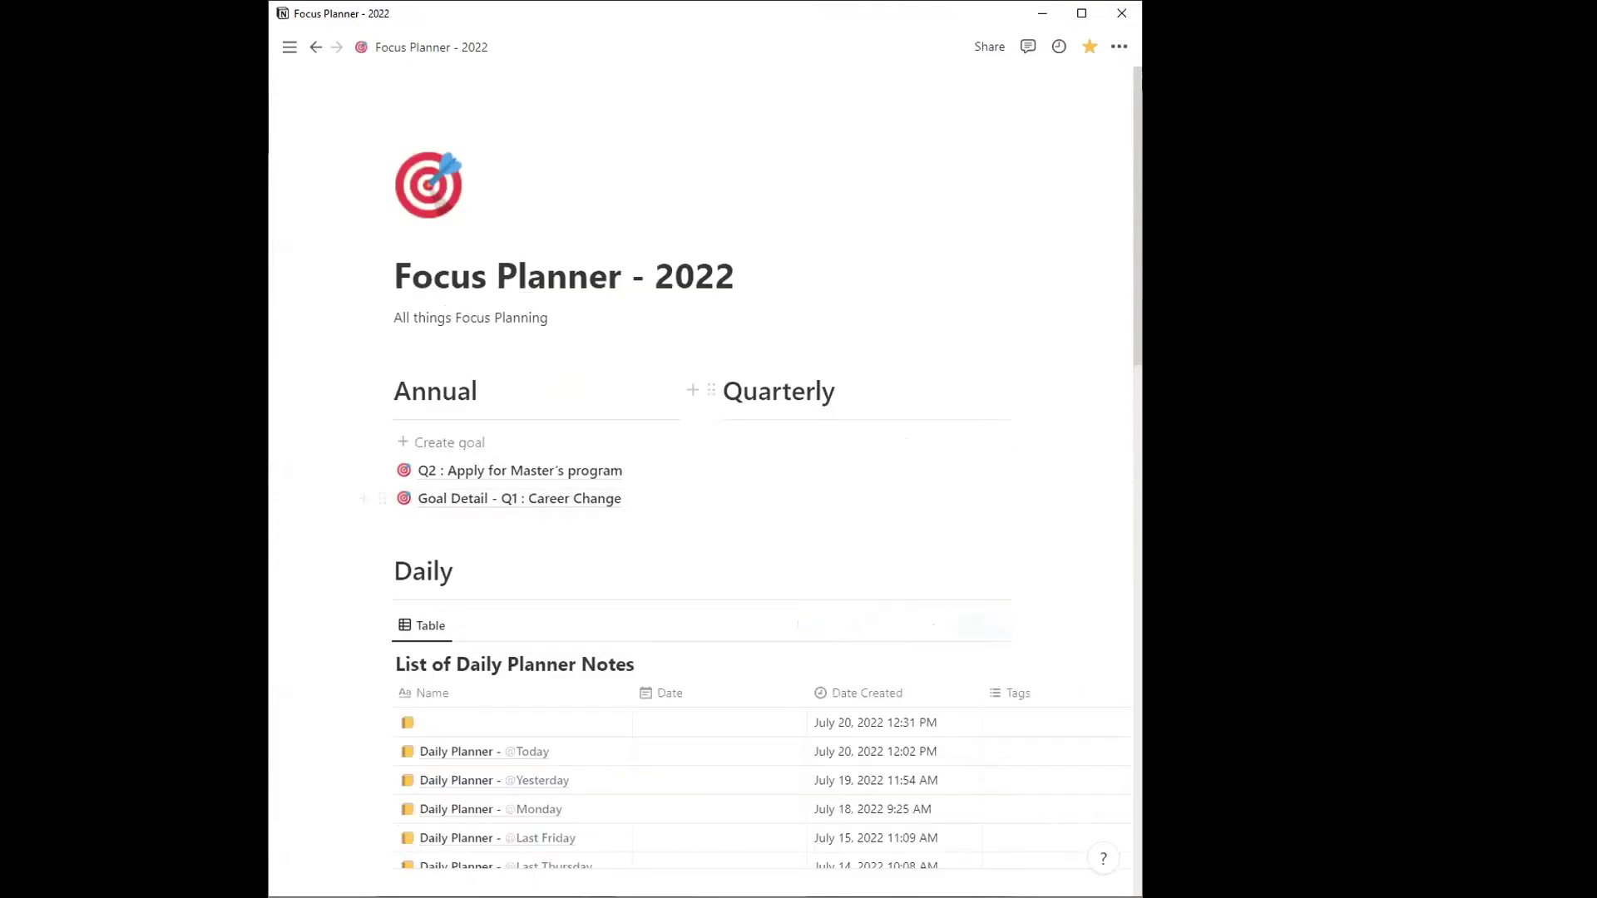